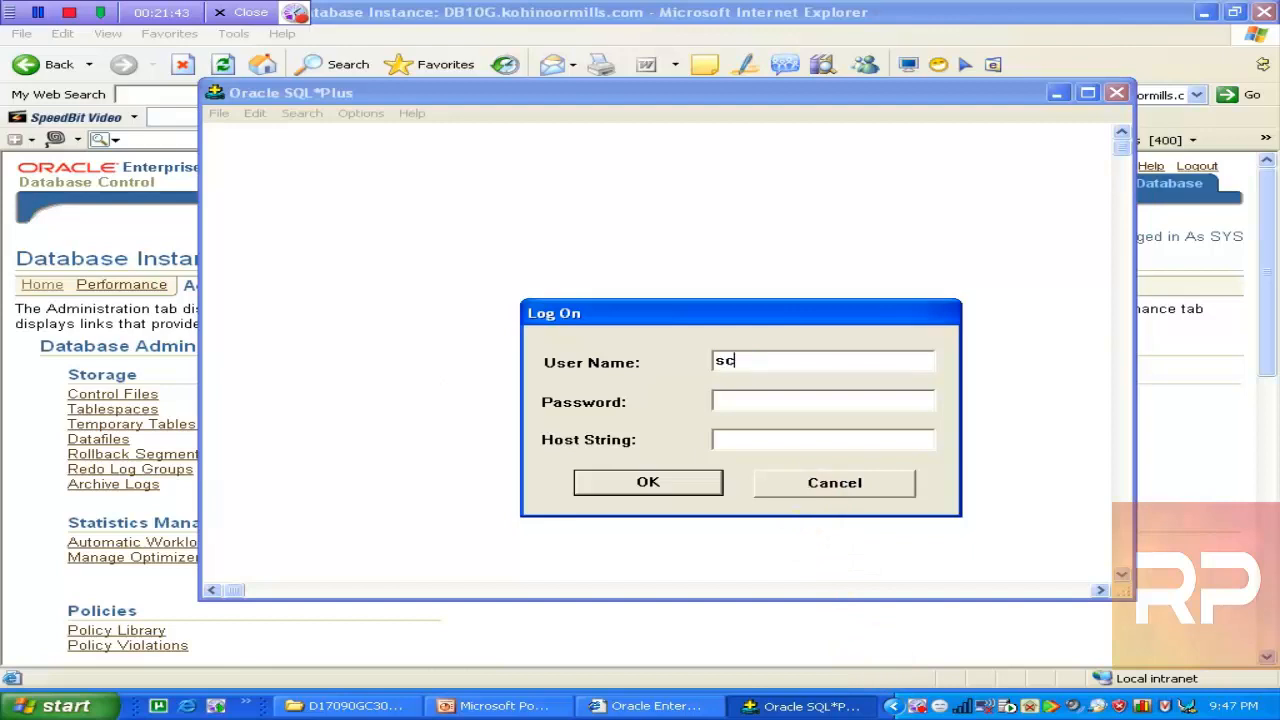
Log on as SCOTT and grant UPDATE on emp to hr
{"action": "type", "text": "tiger"}
{"action": "key", "text": "Return"}
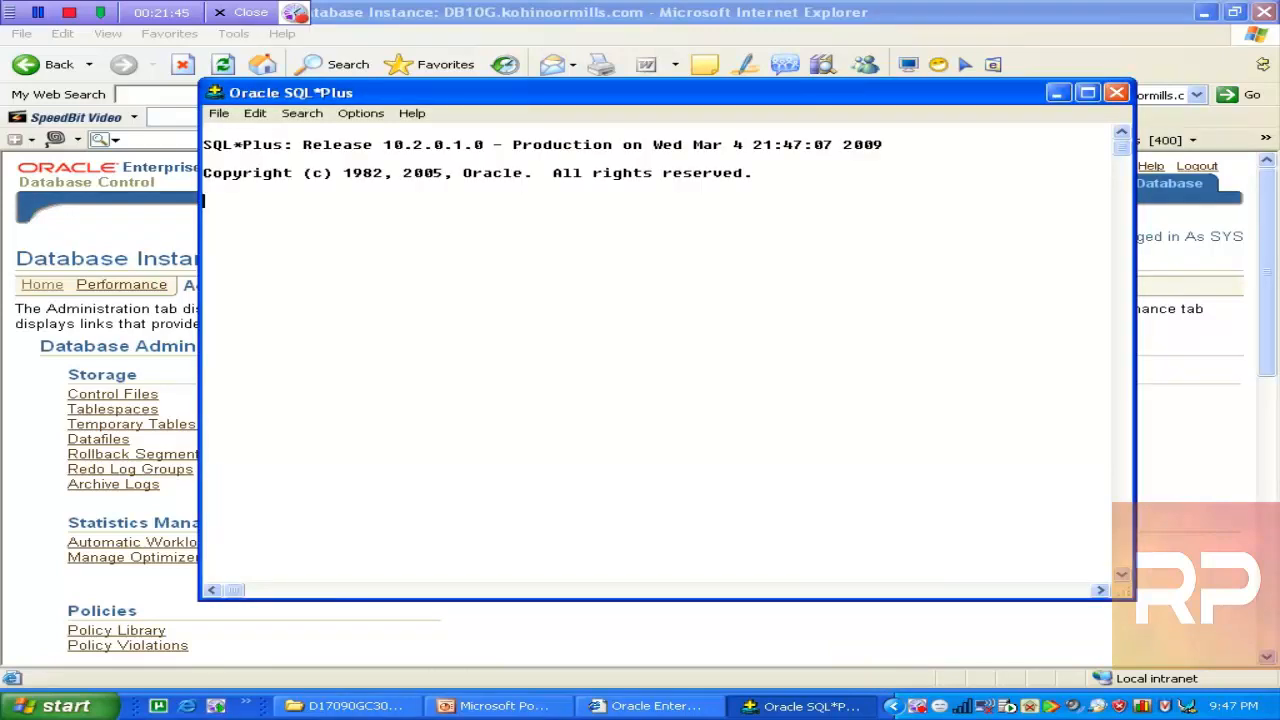
{"action": "type", "text": "update emp   2  "}
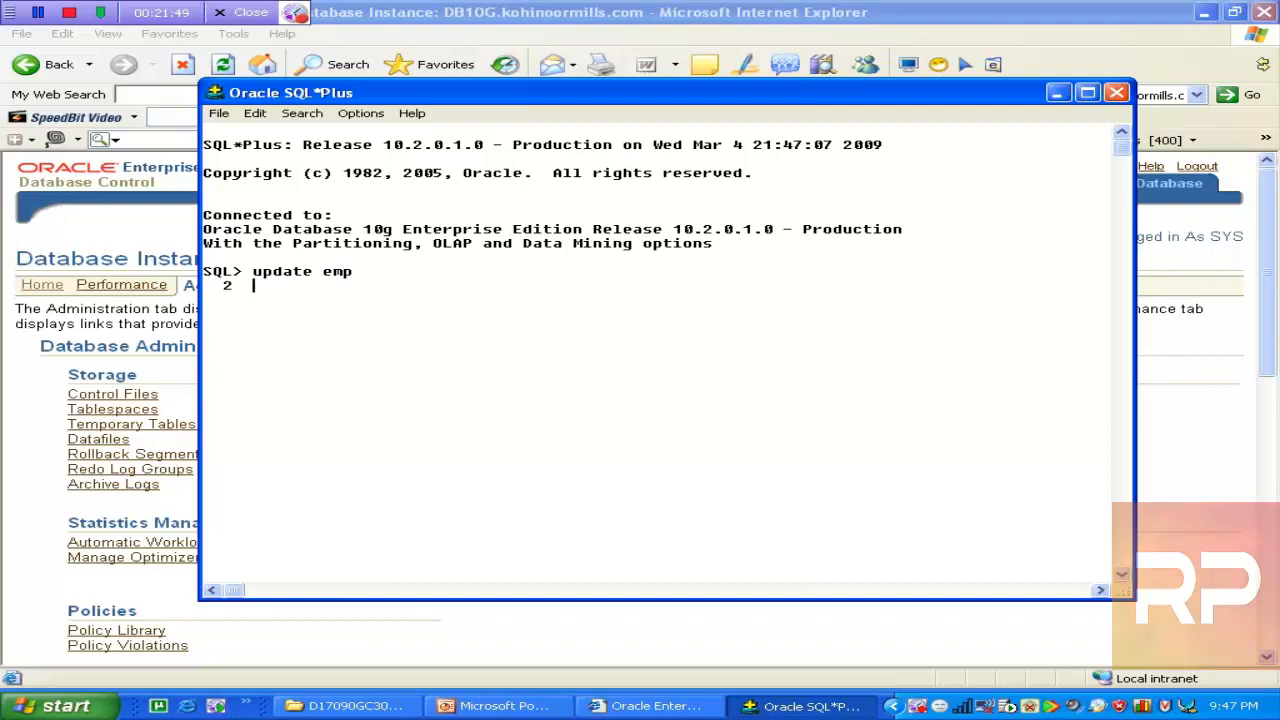
{"action": "type", "text": "."}
{"action": "key", "text": "Return"}
{"action": "key", "text": "Return"}
{"action": "key", "text": "Return"}
{"action": "key", "text": "Return"}
{"action": "type", "text": "grant"}
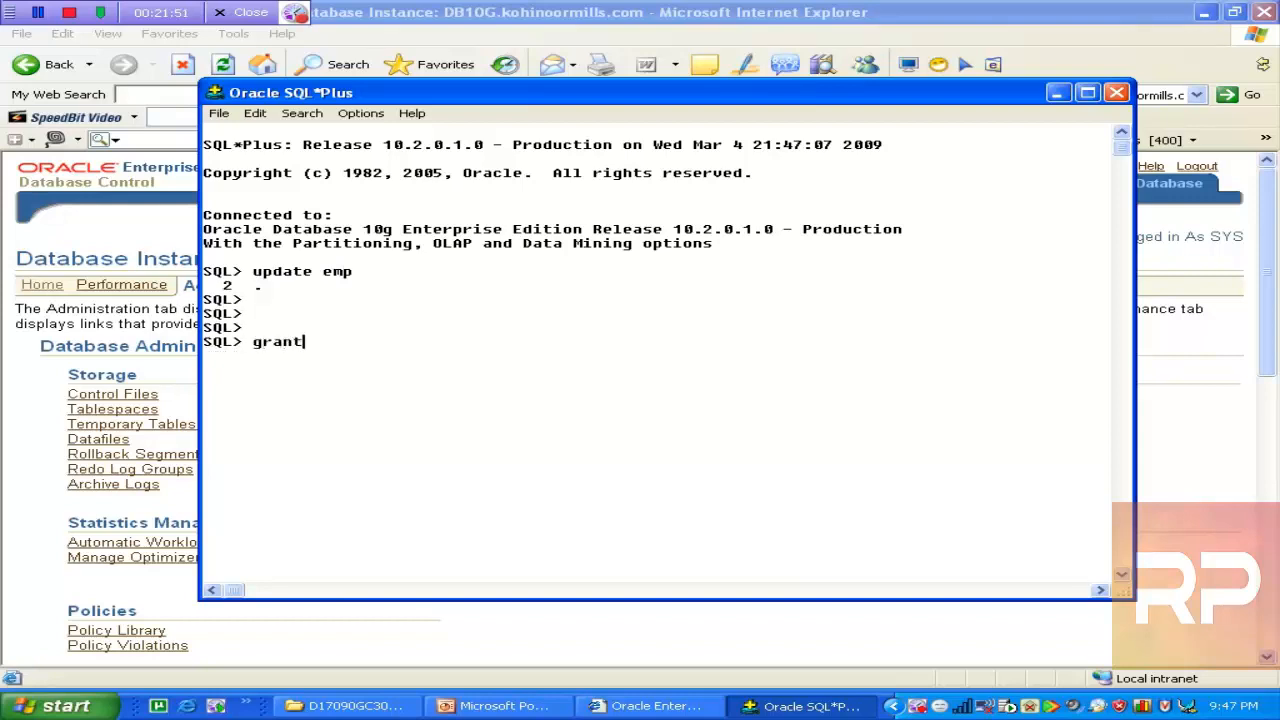
{"action": "type", "text": " select"}
{"action": "key", "text": "BackSpace"}
{"action": "key", "text": "BackSpace"}
{"action": "key", "text": "BackSpace"}
{"action": "key", "text": "BackSpace"}
{"action": "type", "text": "update on emp to hr"}
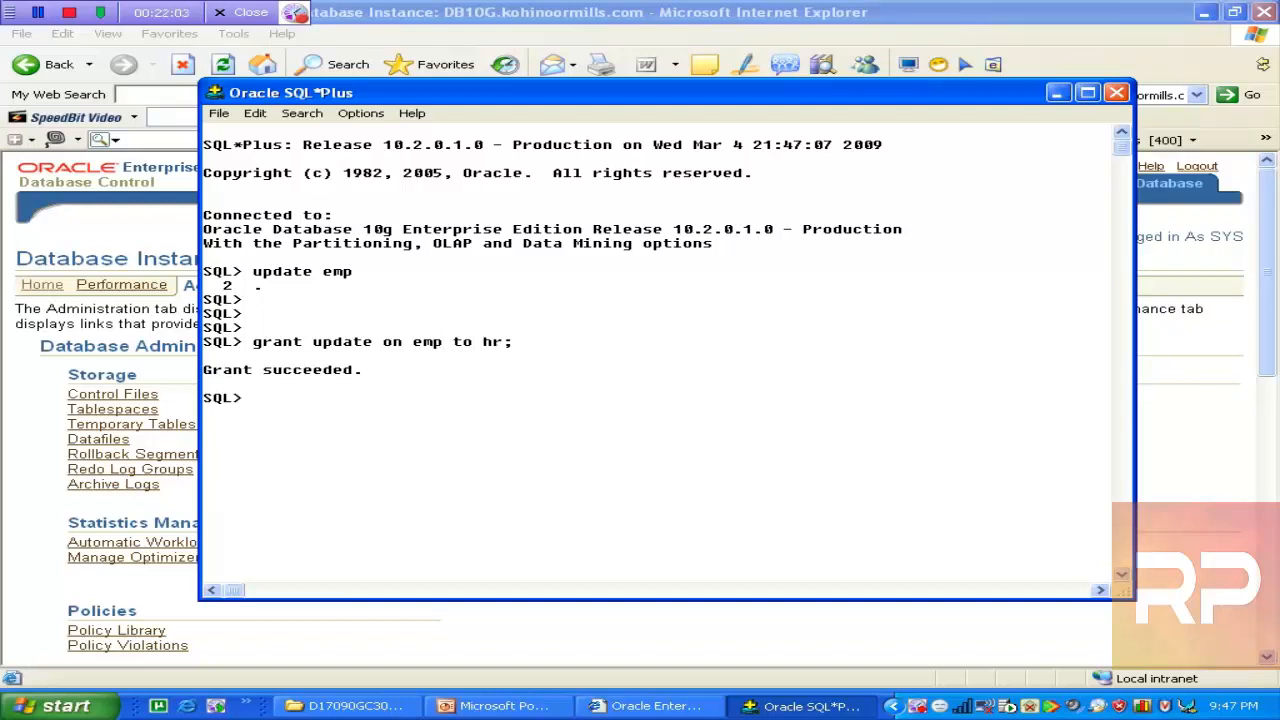
Set employee 7788's sal to 999 in emp, updating 1 row
{"action": "type", "text": "update emp   2  set sal=999   3  w"}
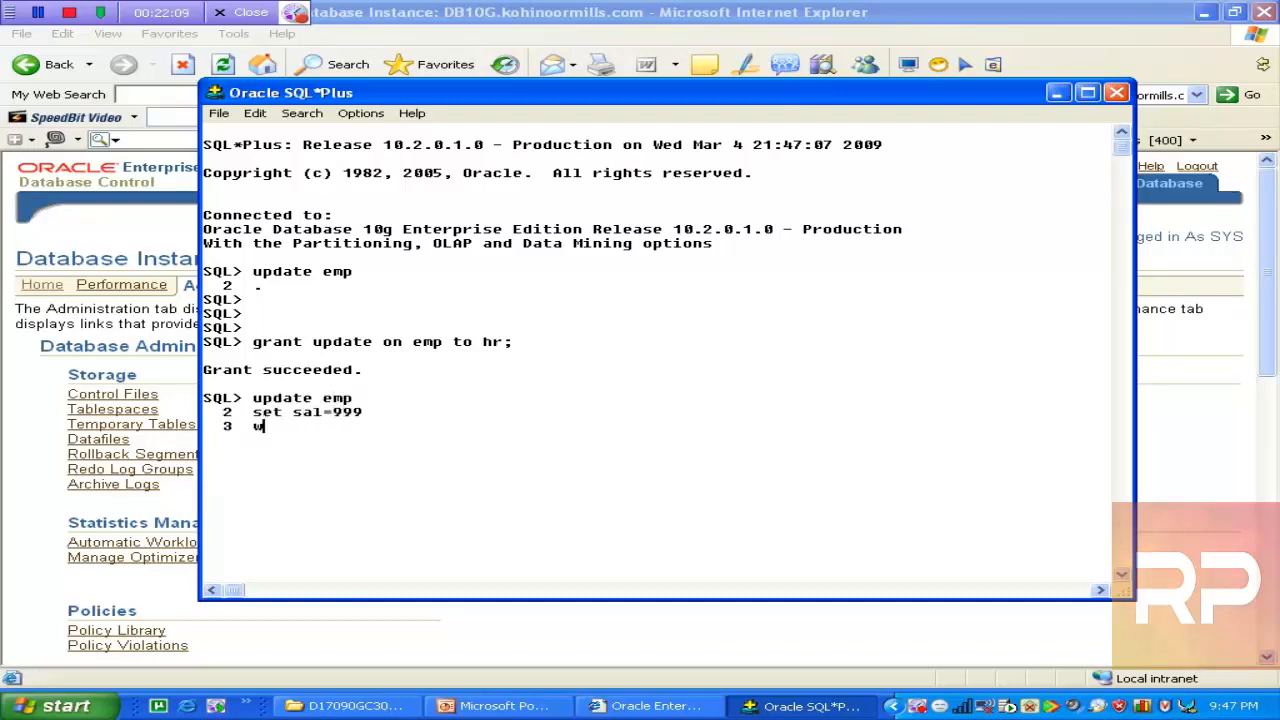
{"action": "type", "text": "here empno=7788"}
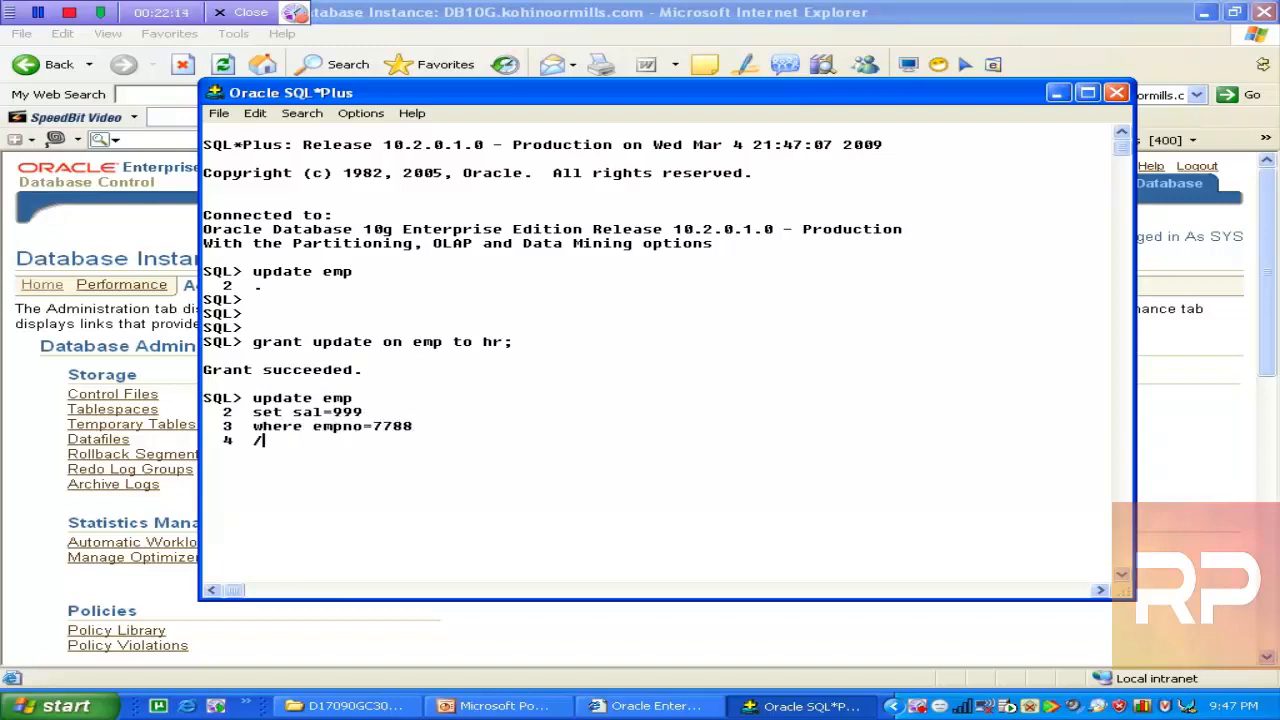
{"action": "key", "text": "Return"}
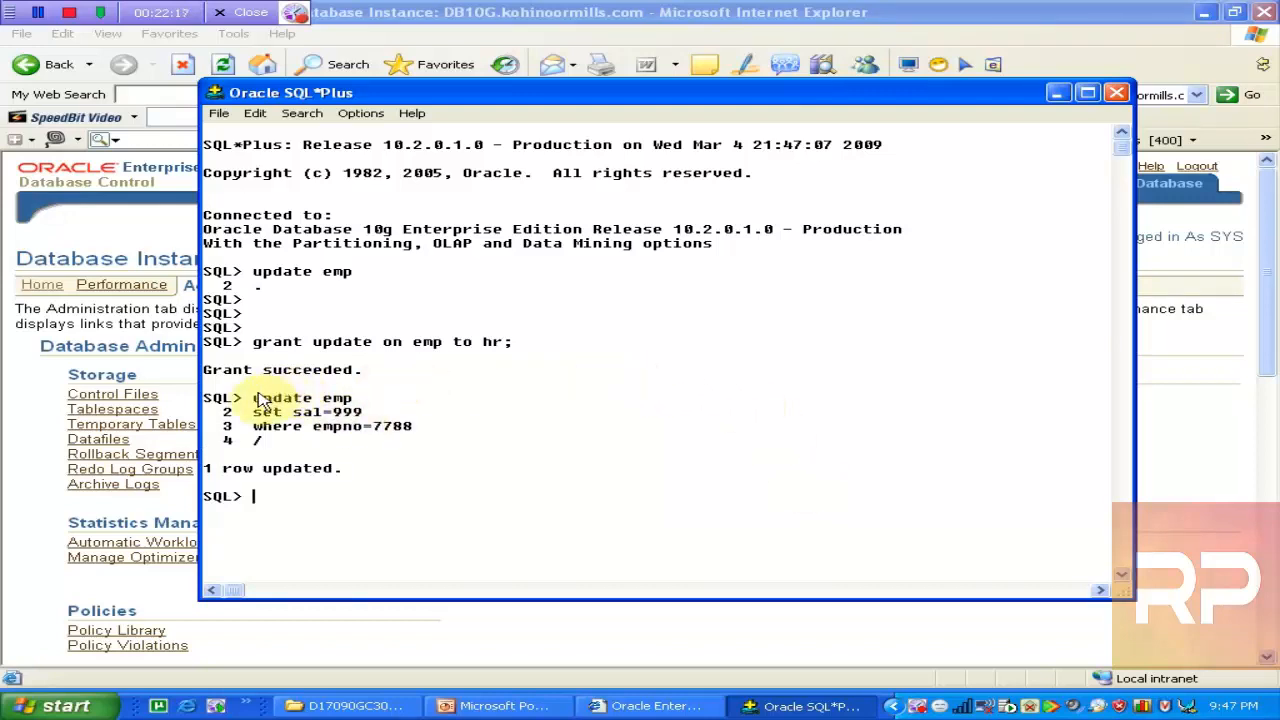
{"action": "left_click_drag", "start_coordinate": [252, 400], "coordinate": [428, 428]}
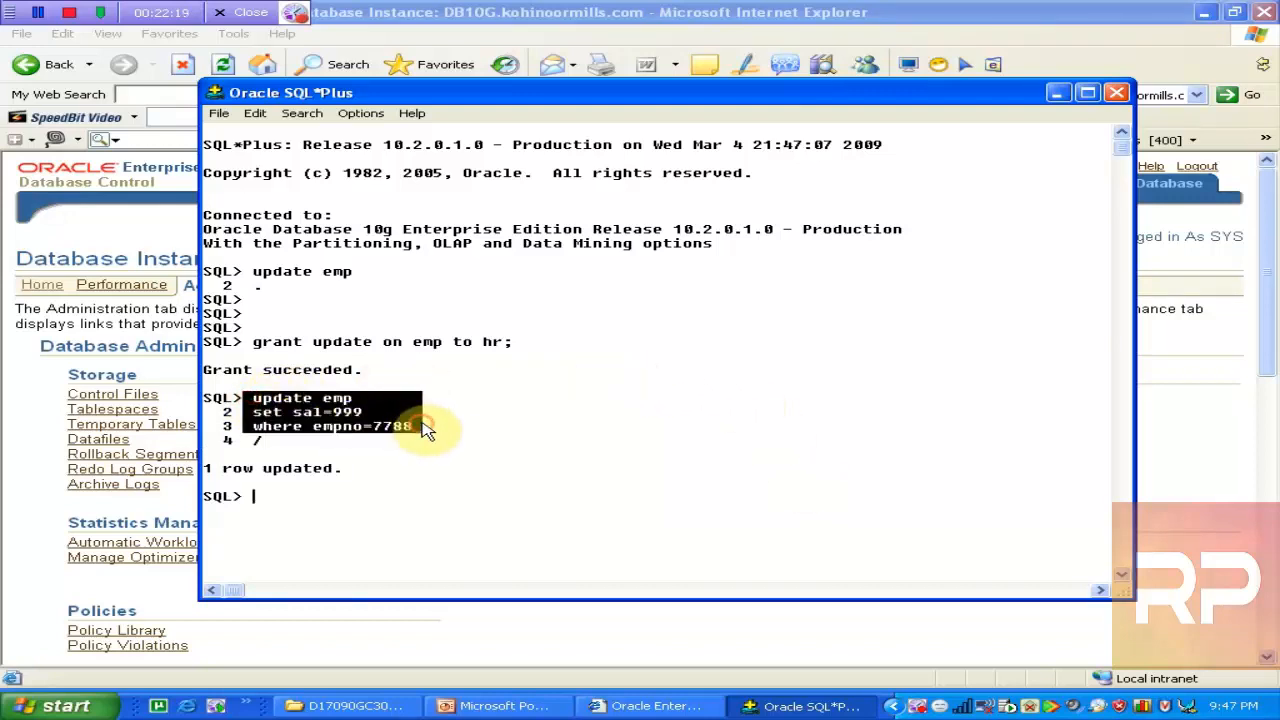
{"action": "left_click", "coordinate": [422, 428]}
{"action": "left_click", "coordinate": [60, 706]}
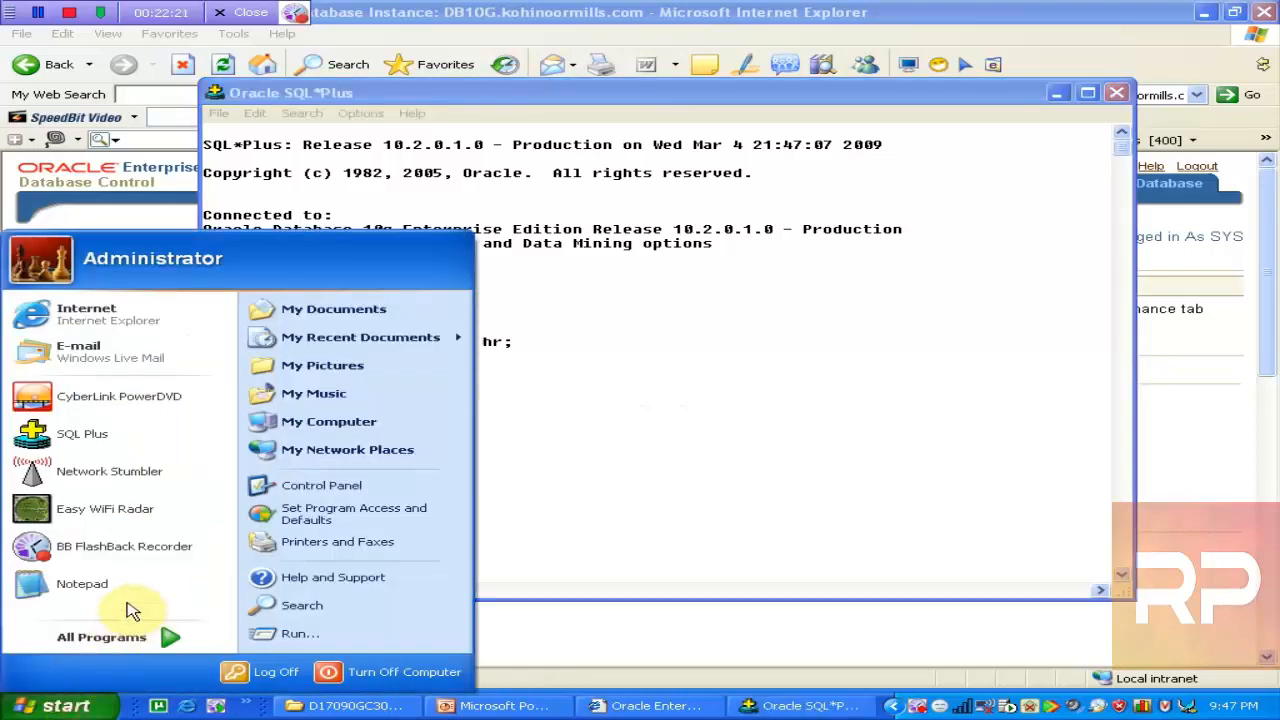
In a second session as hr, enter update scott.emp set sal=777 where empno=7788
{"action": "left_click", "coordinate": [95, 448]}
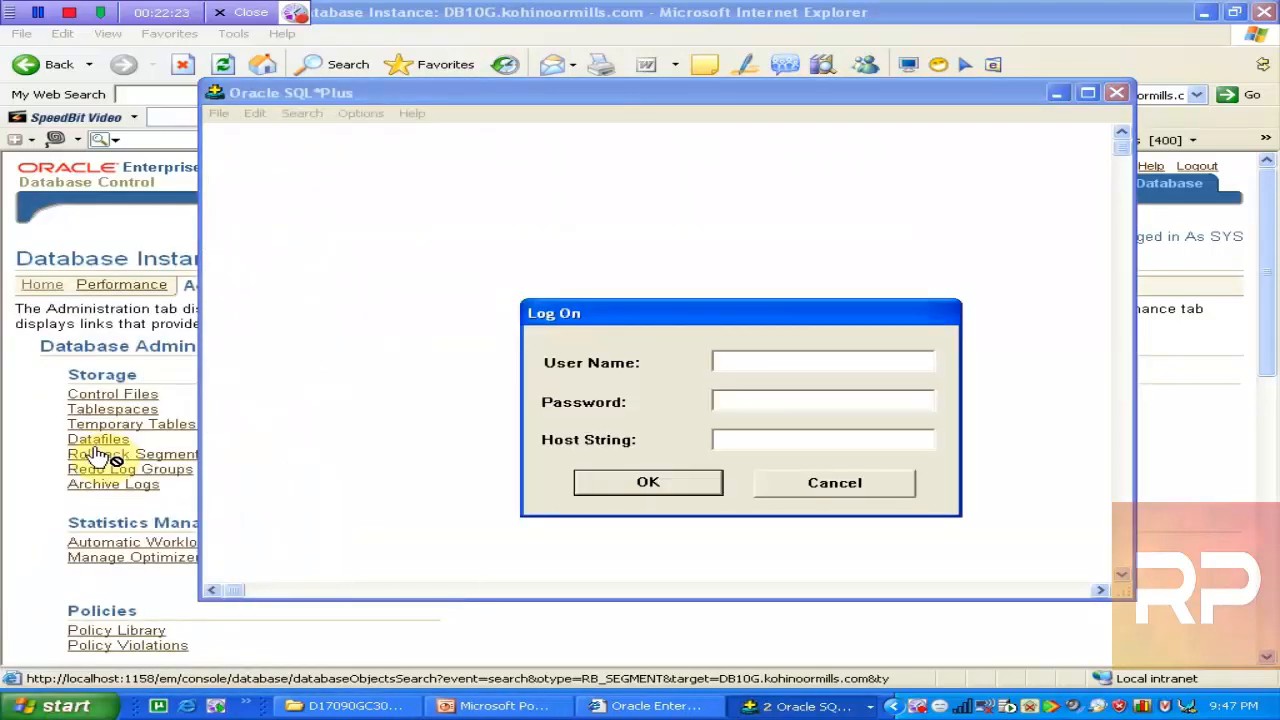
{"action": "type", "text": "hrhr"}
{"action": "key", "text": "Return"}
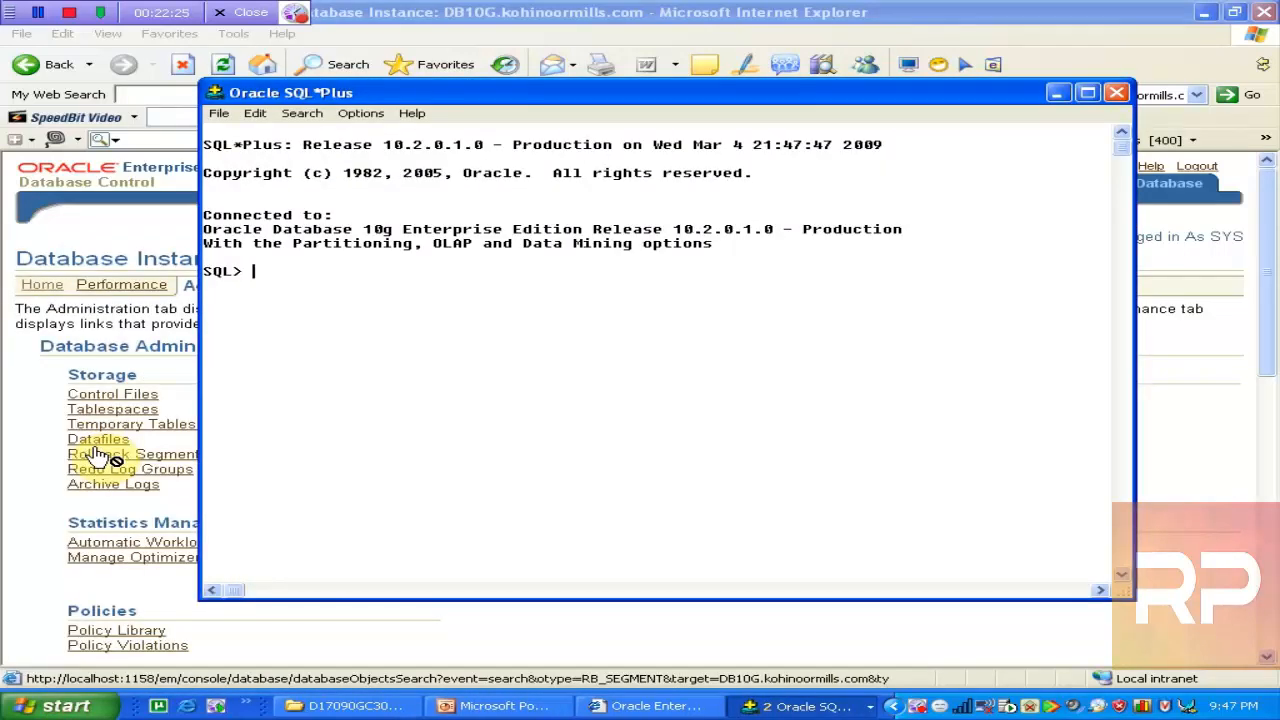
{"action": "type", "text": "update scott.e"}
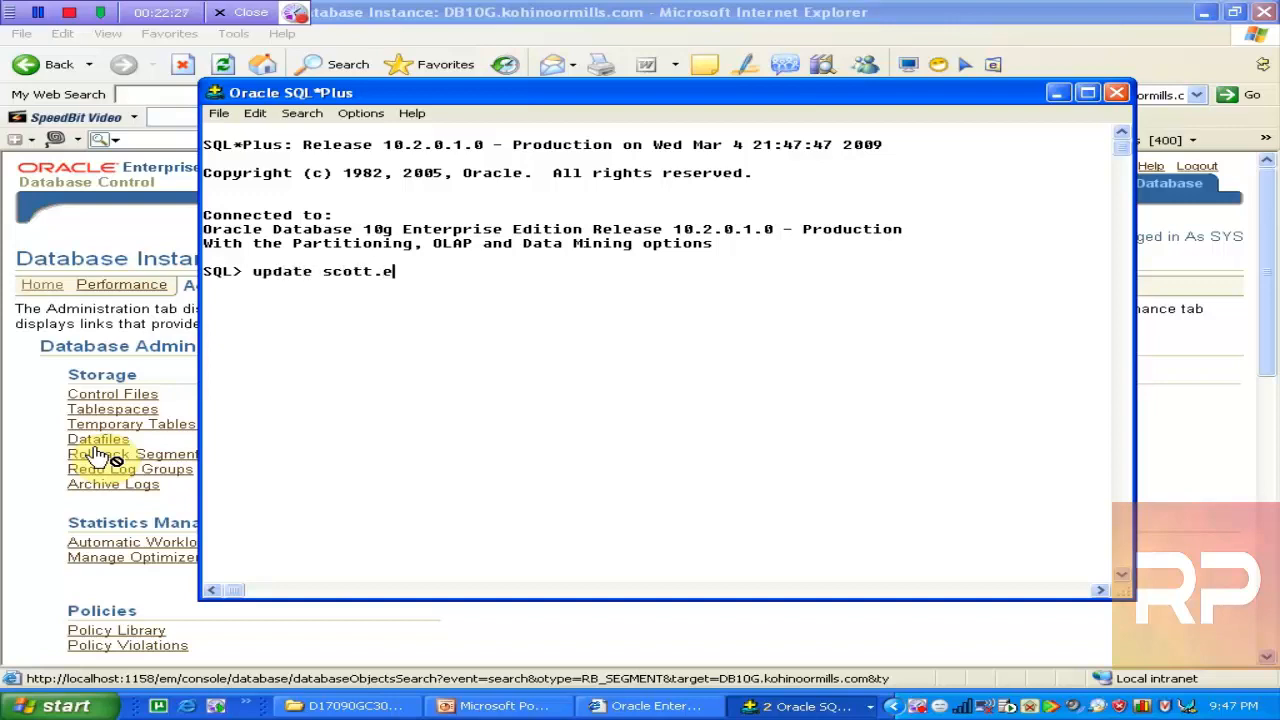
{"action": "type", "text": "mp"}
{"action": "key", "text": "Return"}
{"action": "type", "text": "set sal=7777"}
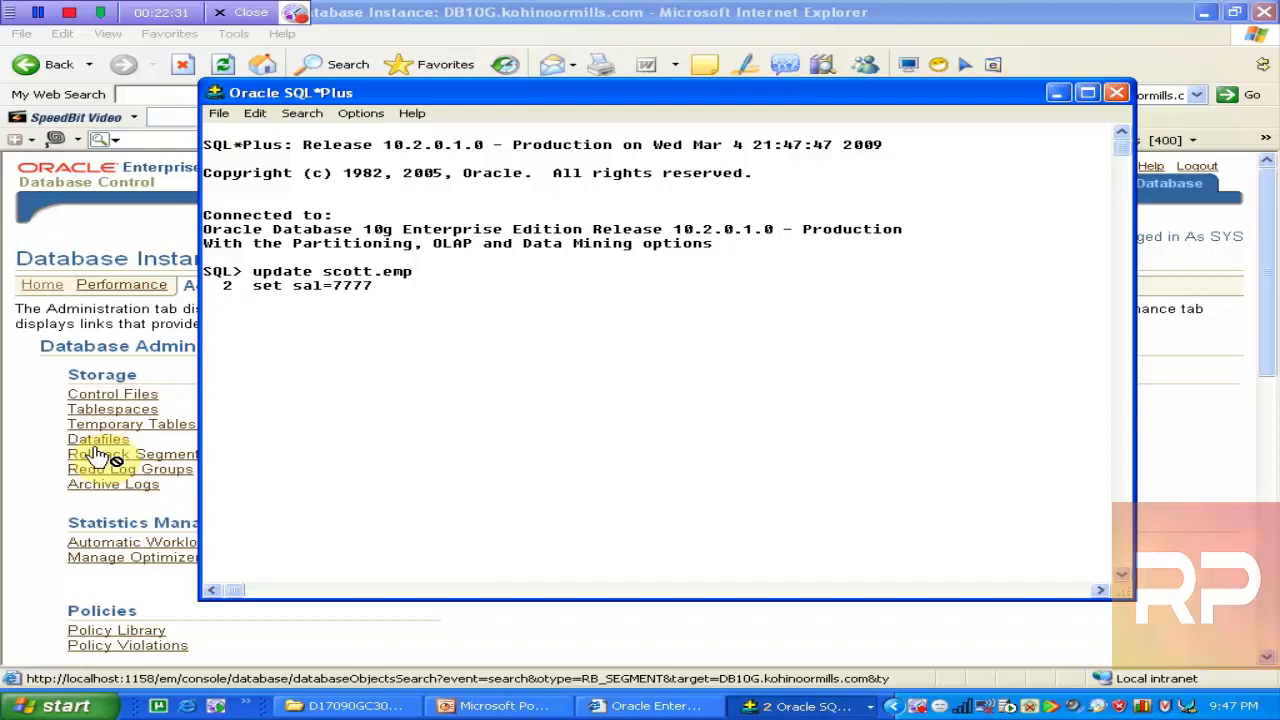
{"action": "key", "text": "BackSpace"}
{"action": "key", "text": "Return"}
{"action": "type", "text": "where empnob"}
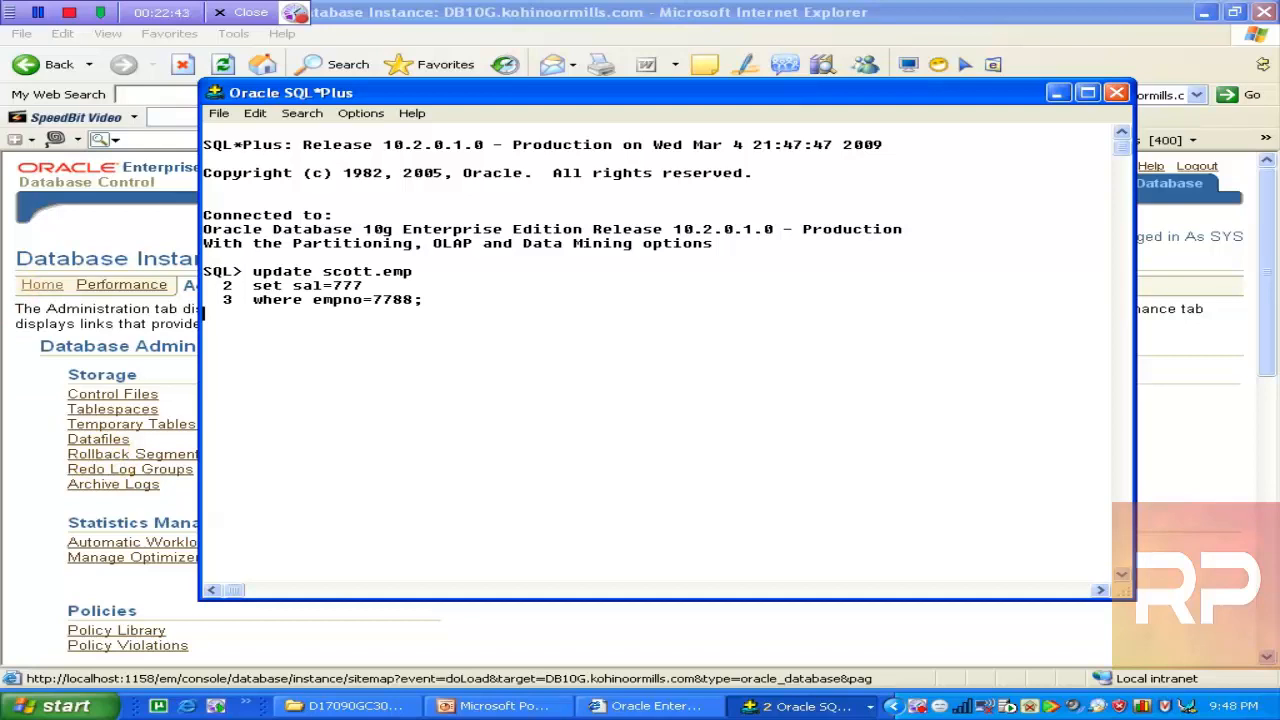
Return to the first session and confirm with SHOW USER that it belongs to SCOTT
{"action": "left_click", "coordinate": [805, 706]}
{"action": "left_click", "coordinate": [810, 656]}
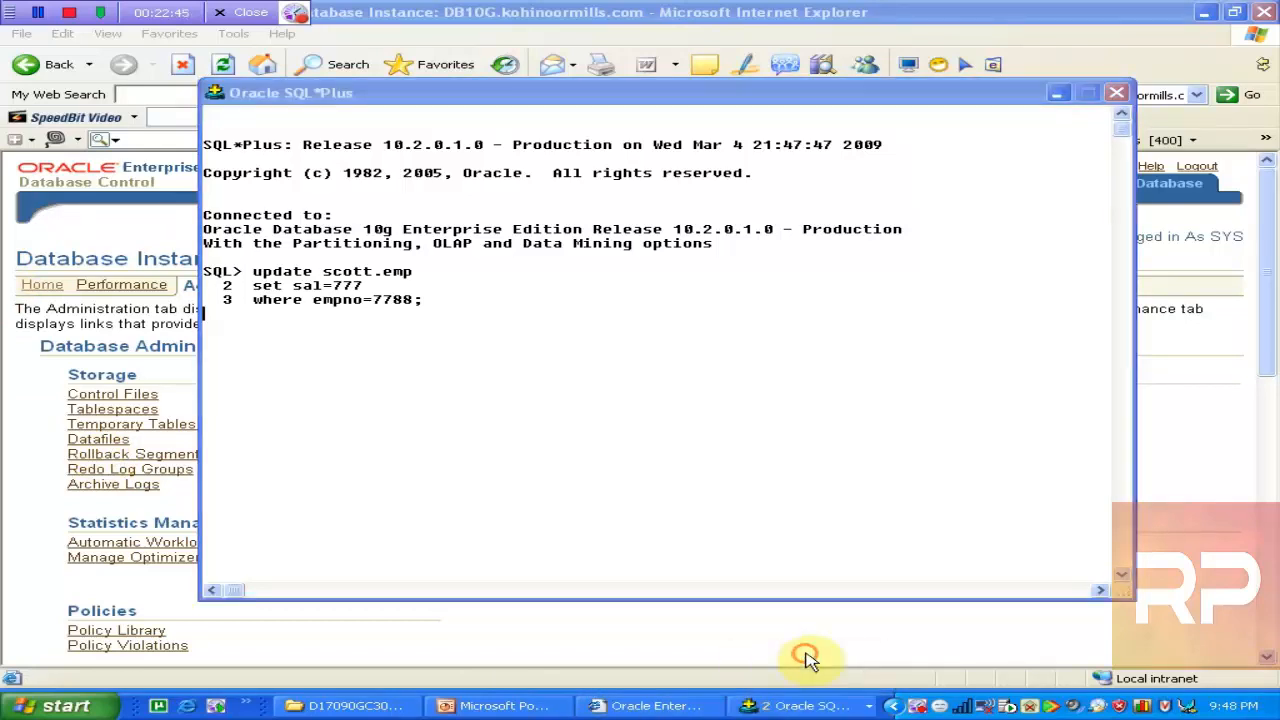
{"action": "left_click", "coordinate": [808, 706]}
{"action": "left_click", "coordinate": [805, 668]}
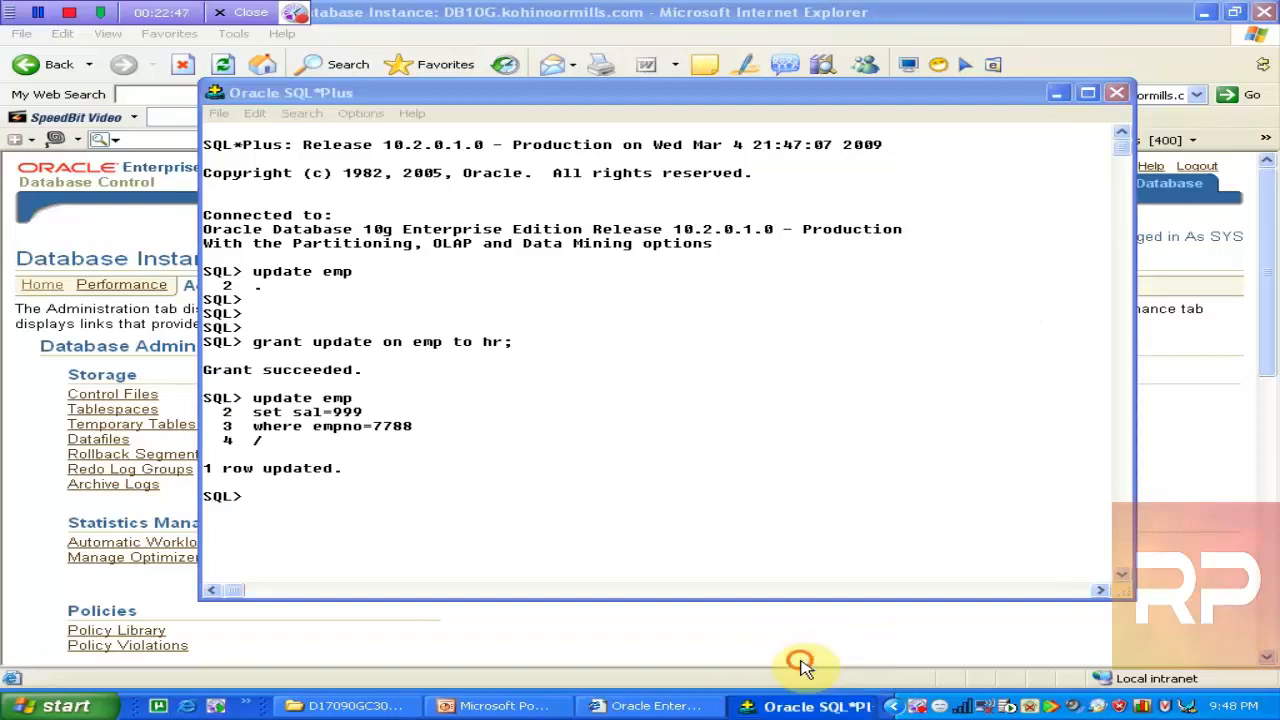
{"action": "left_click", "coordinate": [785, 708]}
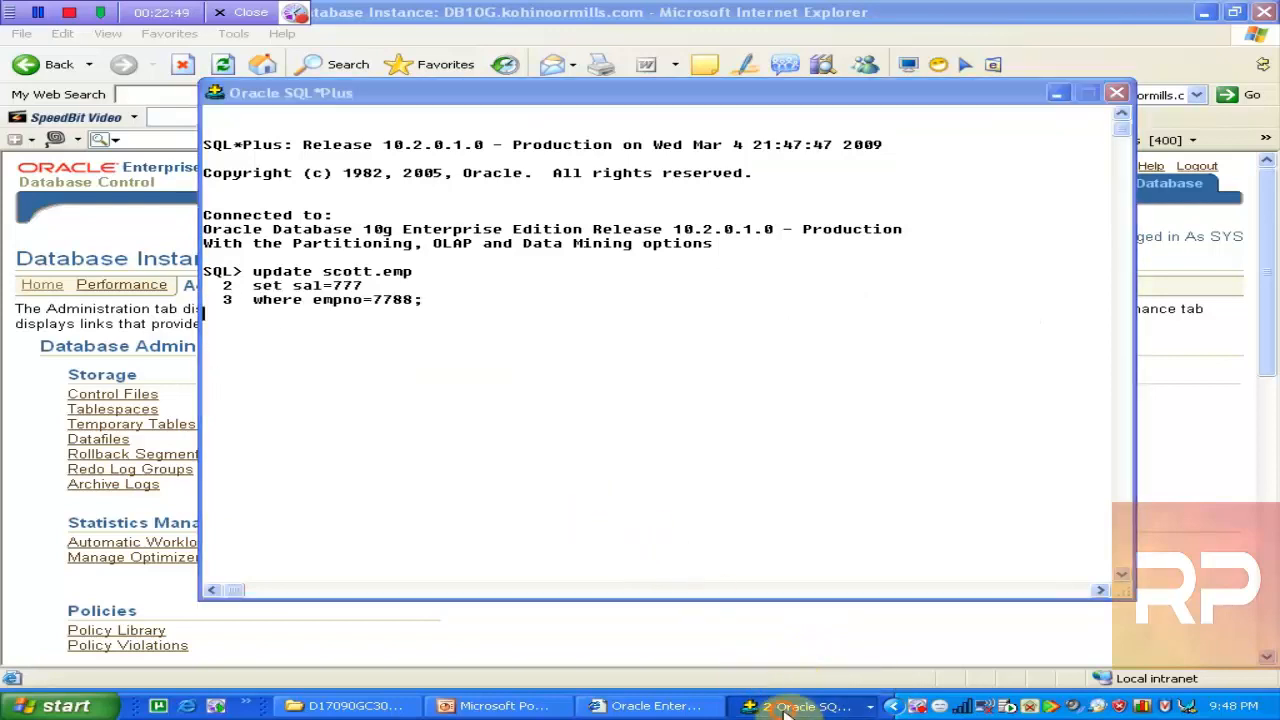
{"action": "left_click", "coordinate": [805, 668]}
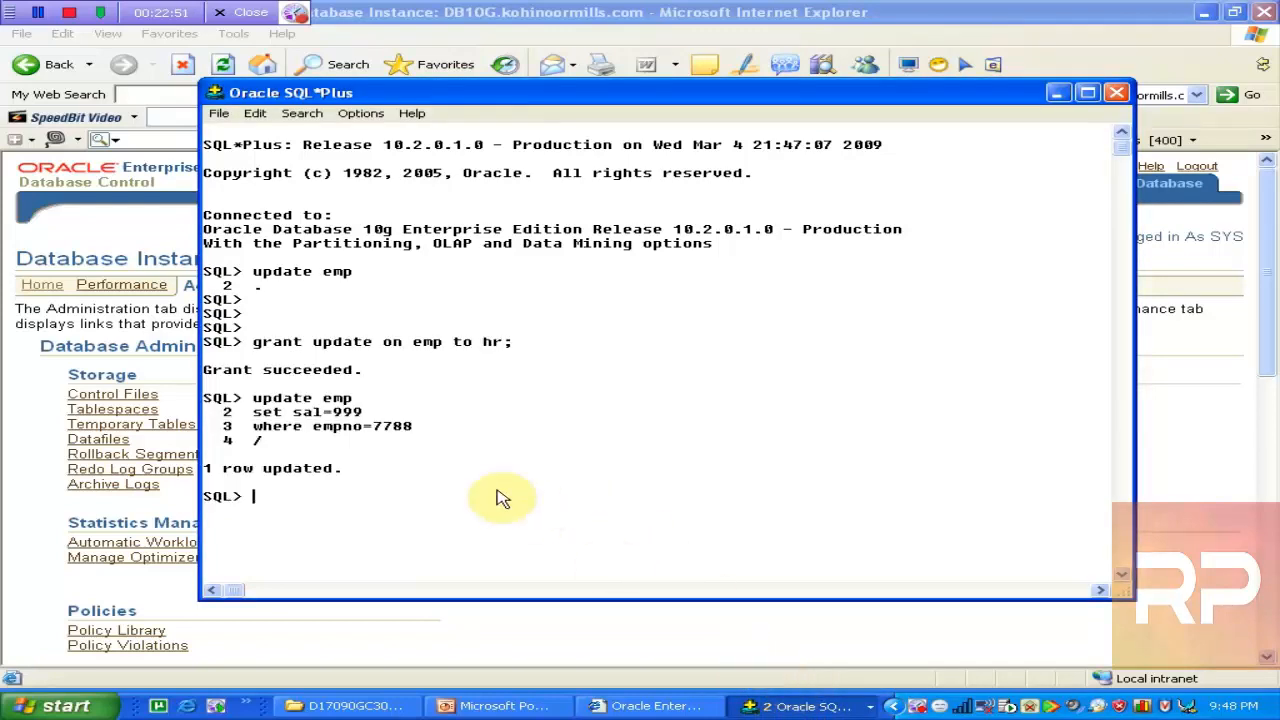
{"action": "type", "text": "show user"}
{"action": "key", "text": "Return"}
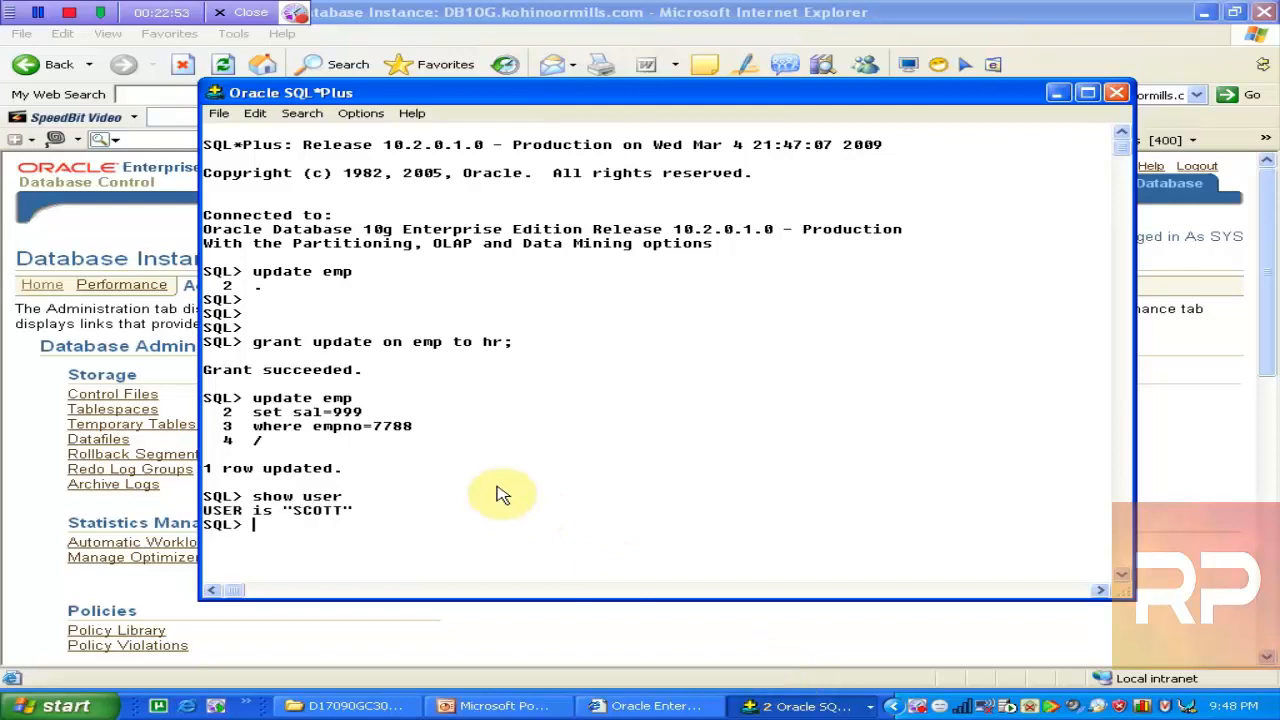
{"action": "left_click", "coordinate": [62, 706]}
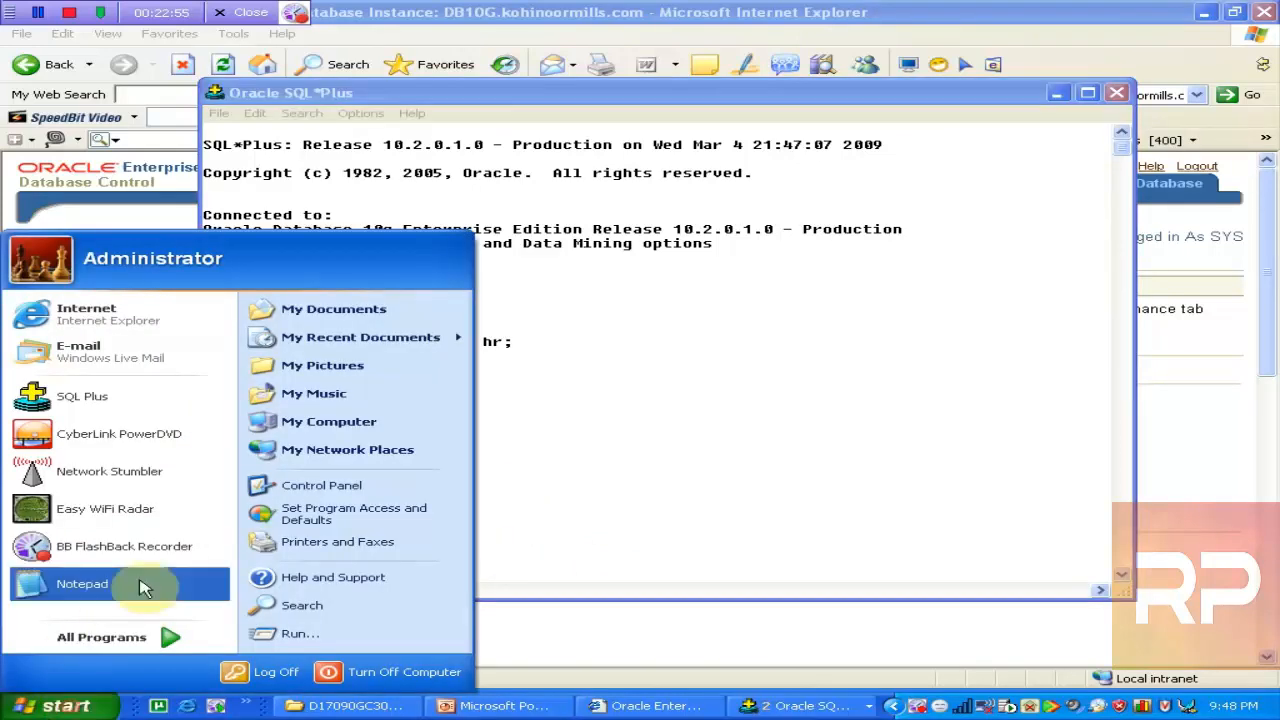
Connect a third SQL*Plus session as sys with SYSDBA rights
{"action": "left_click", "coordinate": [92, 398]}
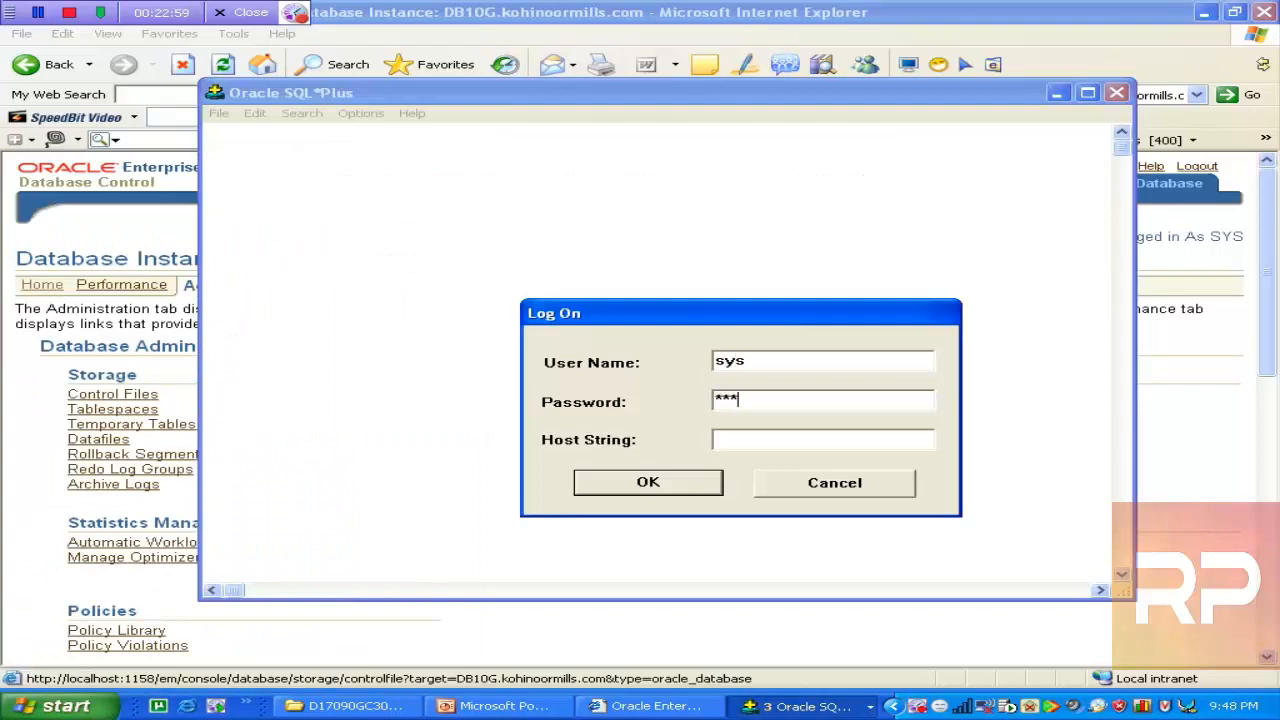
{"action": "key", "text": "Return"}
{"action": "type", "text": "sys"}
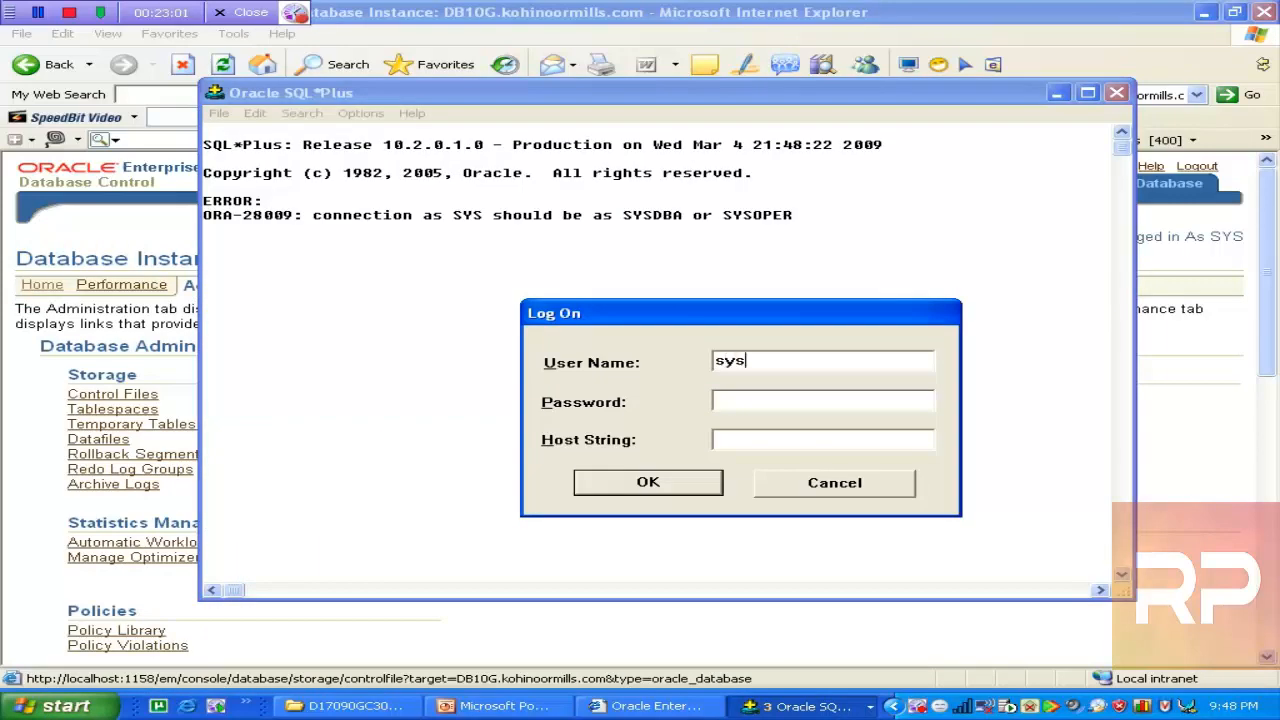
{"action": "type", "text": "/oracle as"}
{"action": "key", "text": "BackSpace"}
{"action": "key", "text": "BackSpace"}
{"action": "key", "text": "BackSpace"}
{"action": "type", "text": "sysdba"}
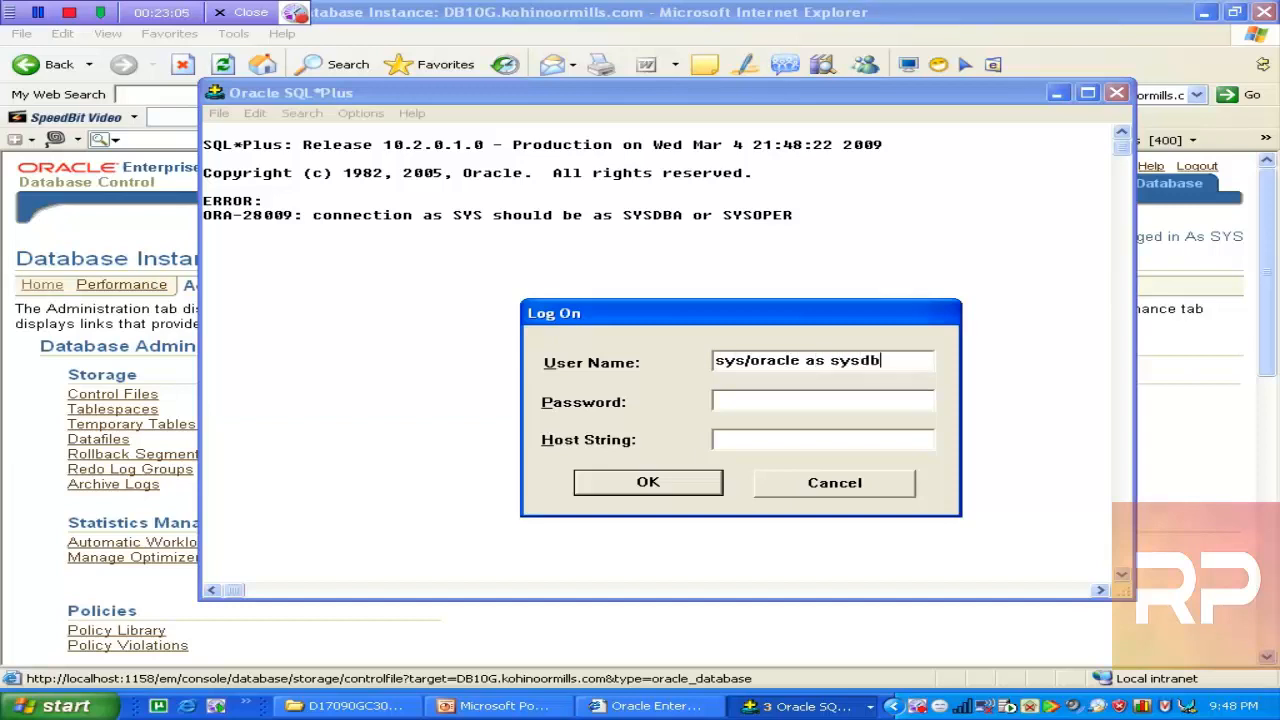
{"action": "key", "text": "Return"}
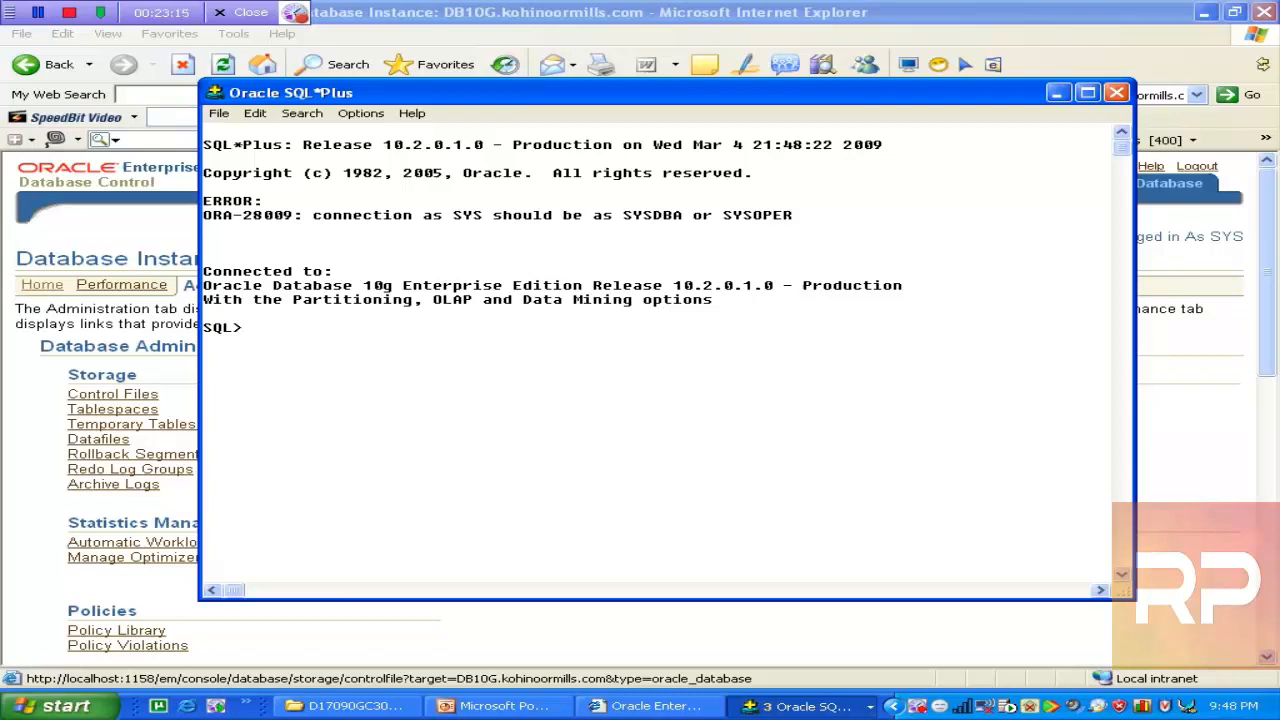
Confirm with SHOW USER that the session runs as SYS, then bring up the lock-conflict slides
{"action": "key", "text": "Return"}
{"action": "key", "text": "Return"}
{"action": "key", "text": "Return"}
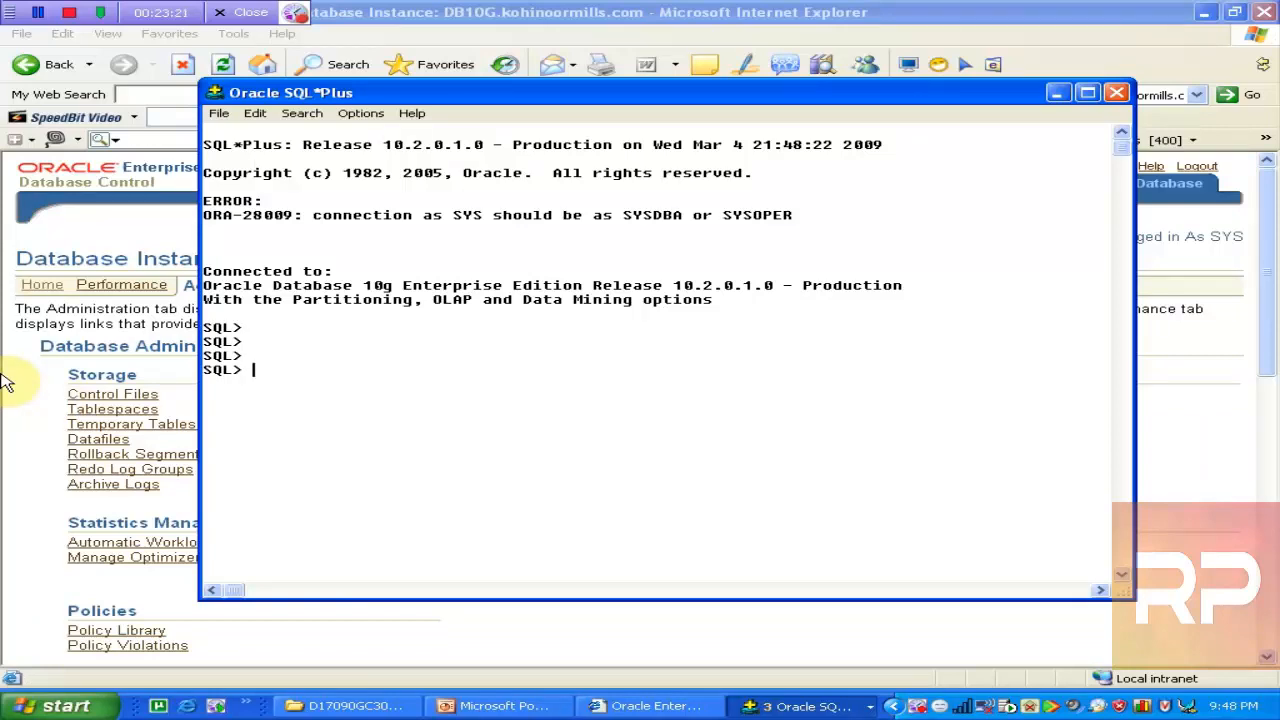
{"action": "key", "text": "Return"}
{"action": "type", "text": "show user"}
{"action": "key", "text": "Return"}
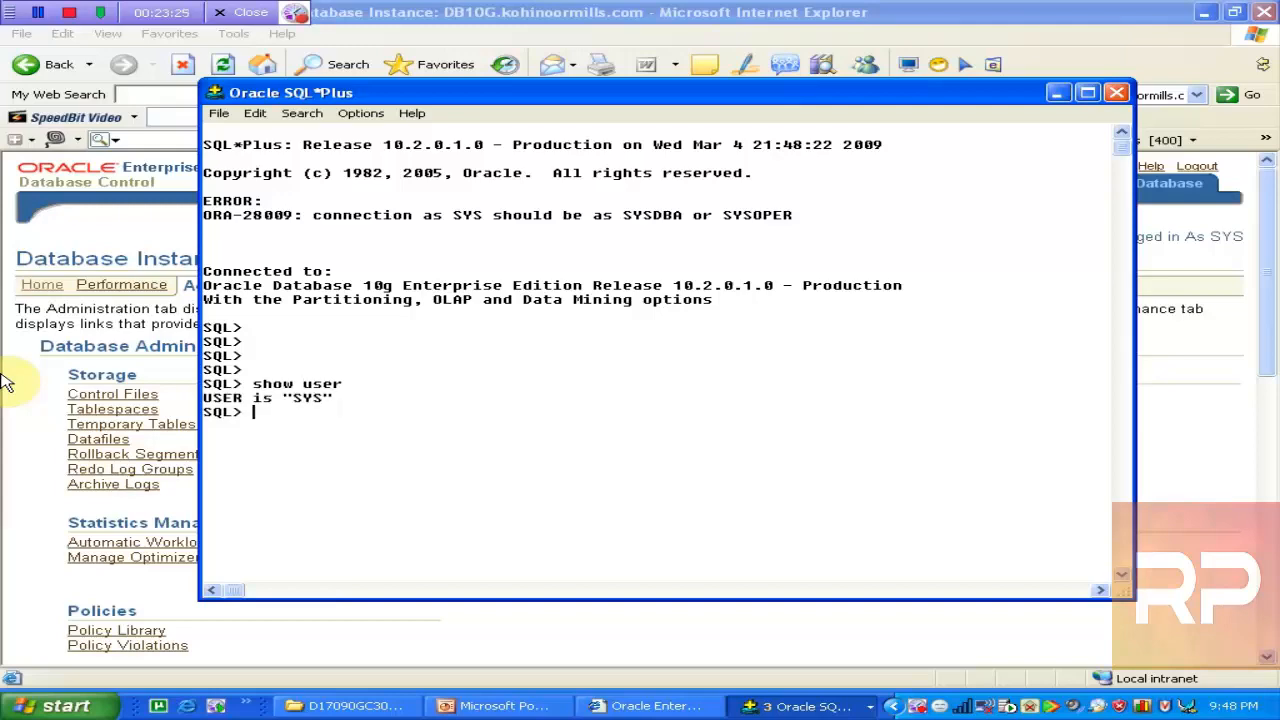
{"action": "key", "text": "Return"}
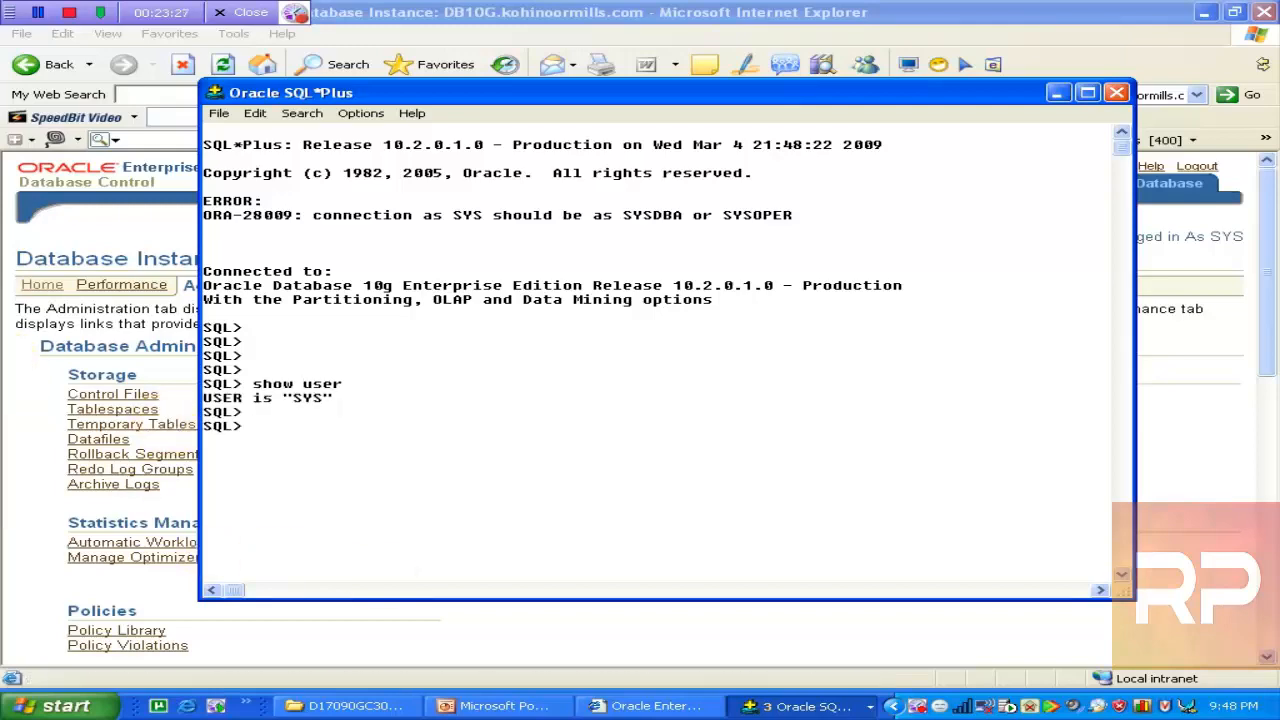
{"action": "left_click", "coordinate": [488, 706]}
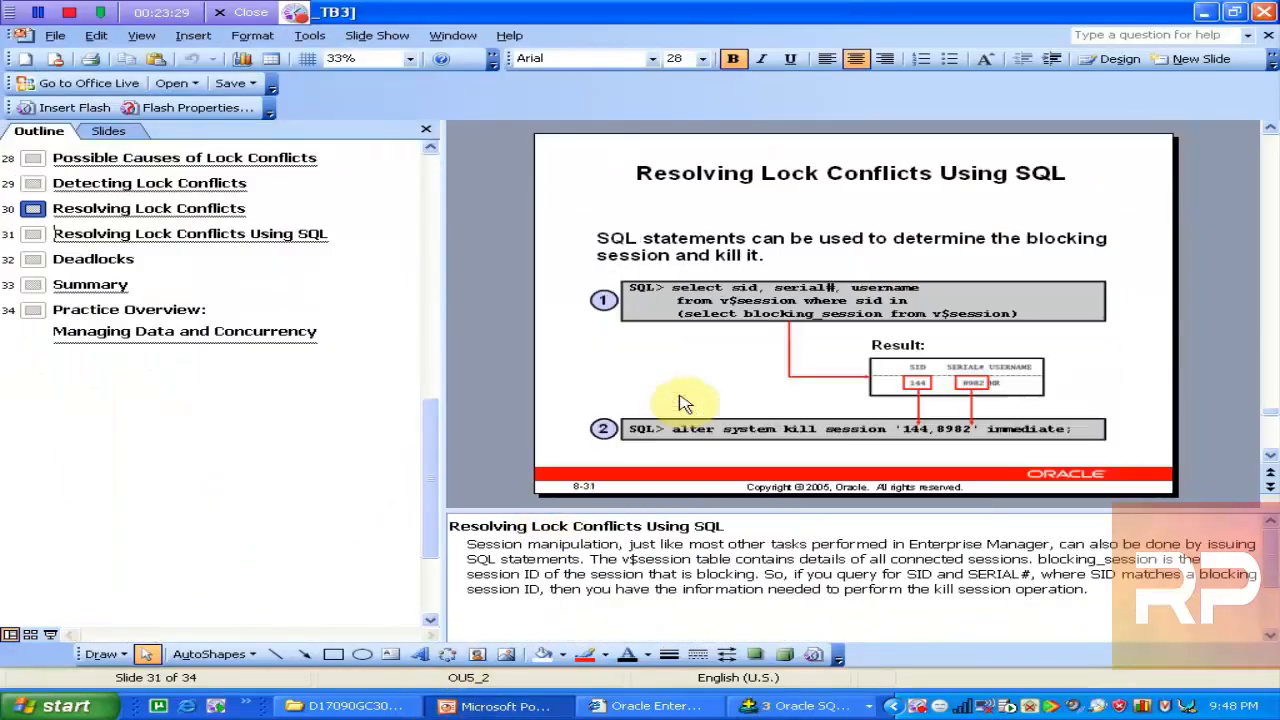
Copy the blocking-session query from slide 31 and bring a SQL*Plus window back
{"action": "scroll", "coordinate": [680, 400], "scroll_direction": "down", "scroll_amount": 1}
{"action": "left_click", "coordinate": [690, 302]}
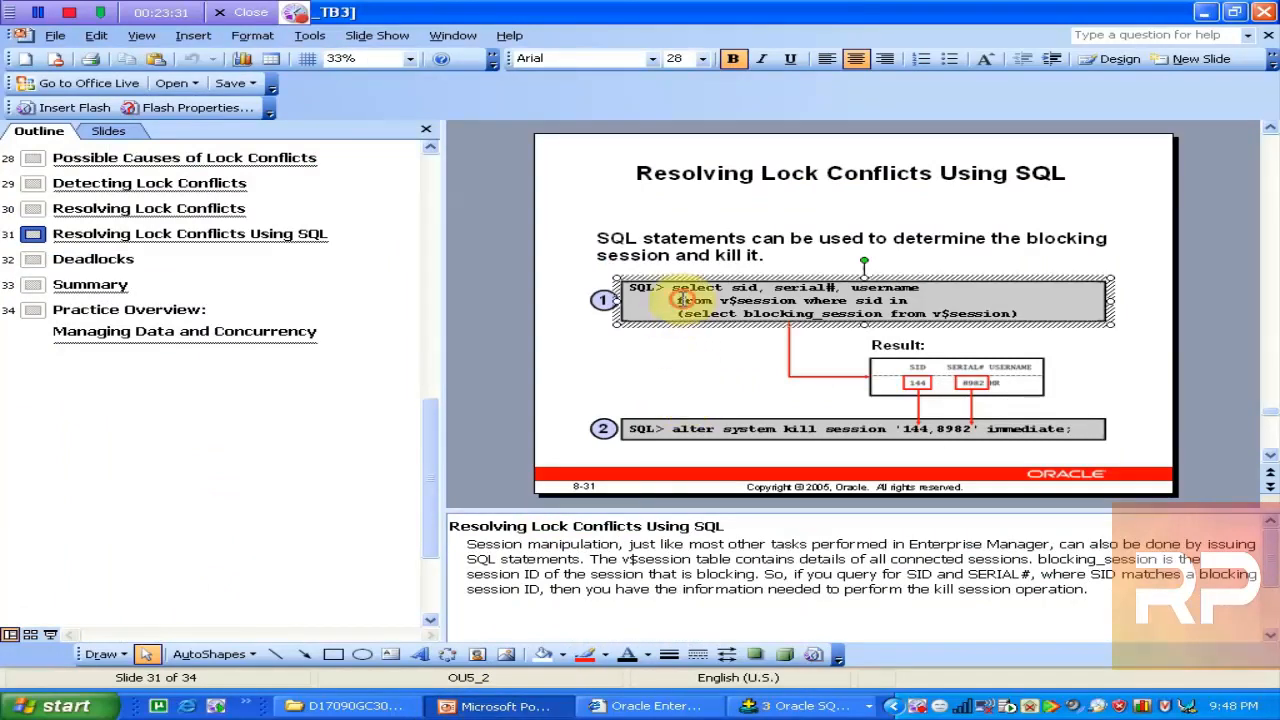
{"action": "mouse_move", "coordinate": [718, 301]}
{"action": "left_mouse_down"}
{"action": "mouse_move", "coordinate": [672, 289]}
{"action": "mouse_move", "coordinate": [1018, 315]}
{"action": "left_mouse_up"}
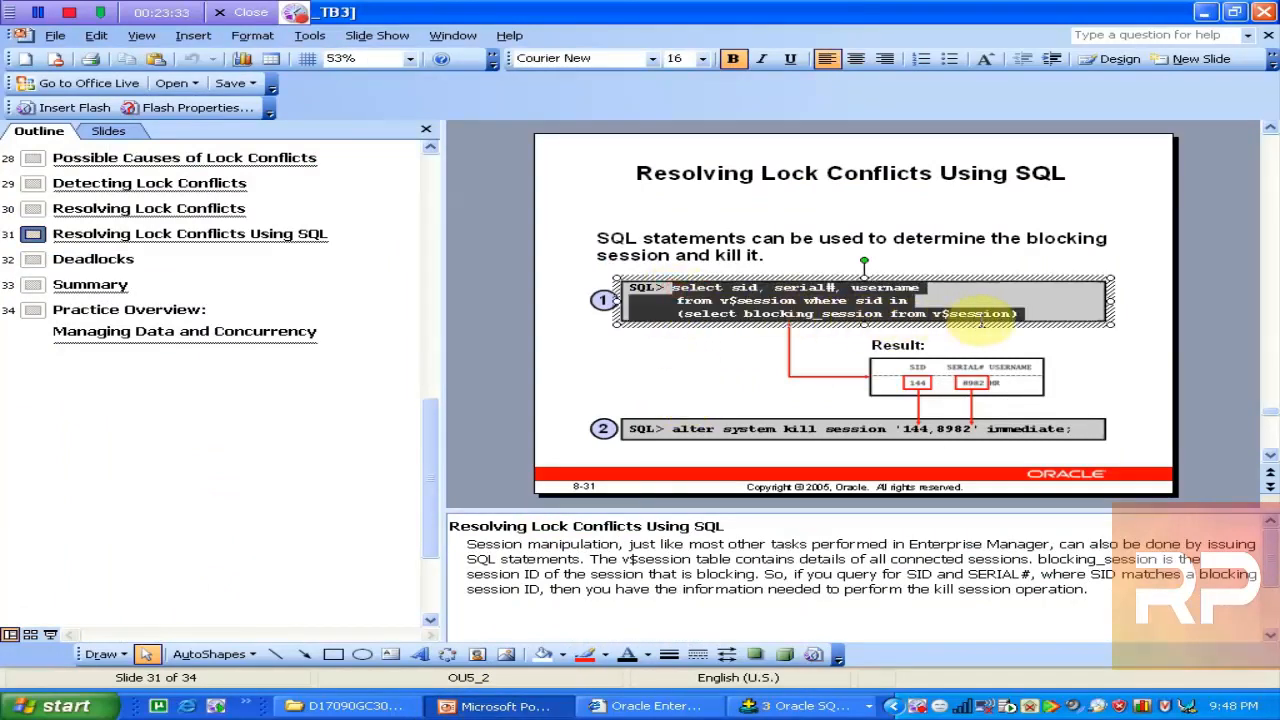
{"action": "right_click", "coordinate": [836, 316]}
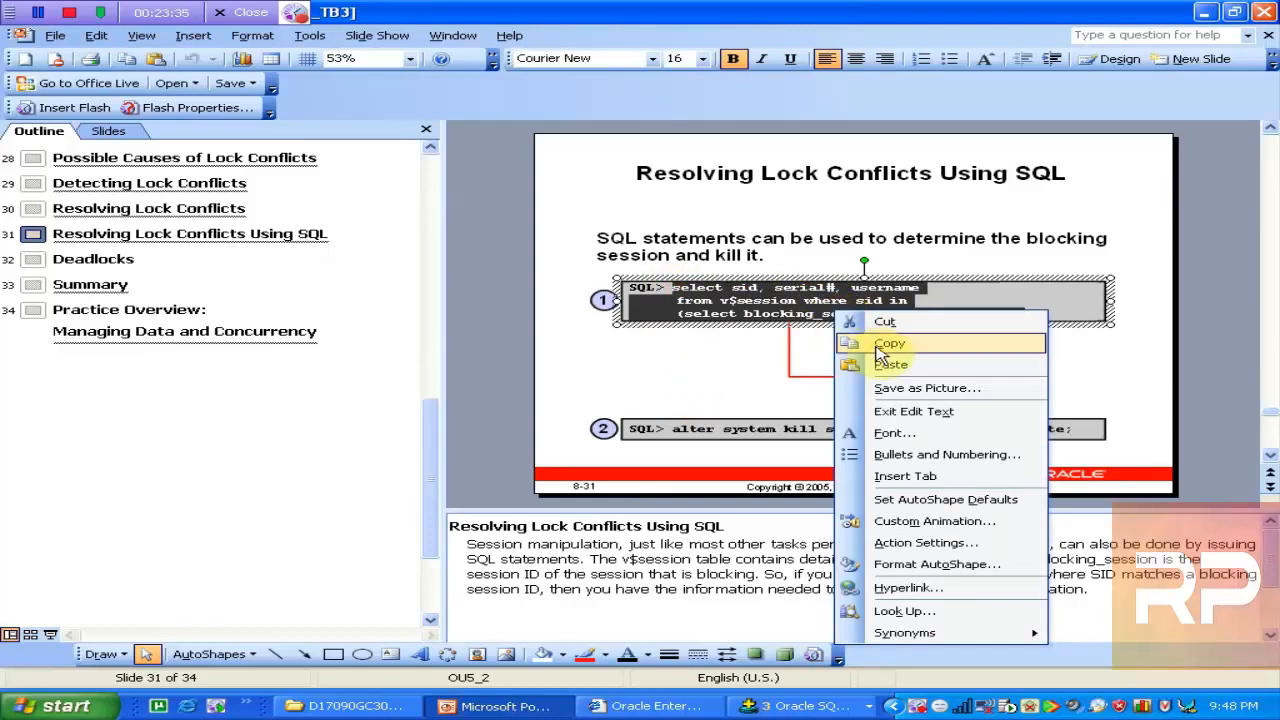
{"action": "left_click", "coordinate": [862, 343]}
{"action": "left_click", "coordinate": [805, 706]}
{"action": "left_click", "coordinate": [818, 679]}
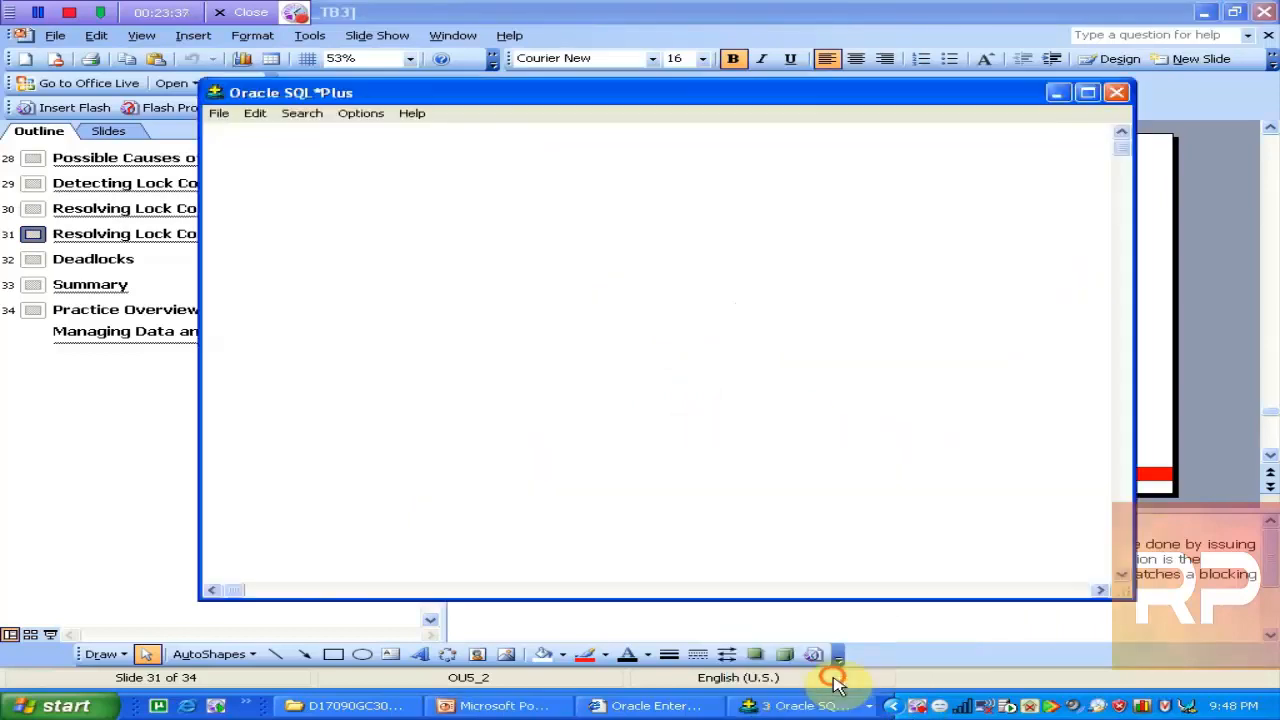
Run the pasted blocking-session query as SYS, revealing SCOTT's SID 140, serial 125
{"action": "left_click", "coordinate": [785, 712]}
{"action": "left_click", "coordinate": [815, 631]}
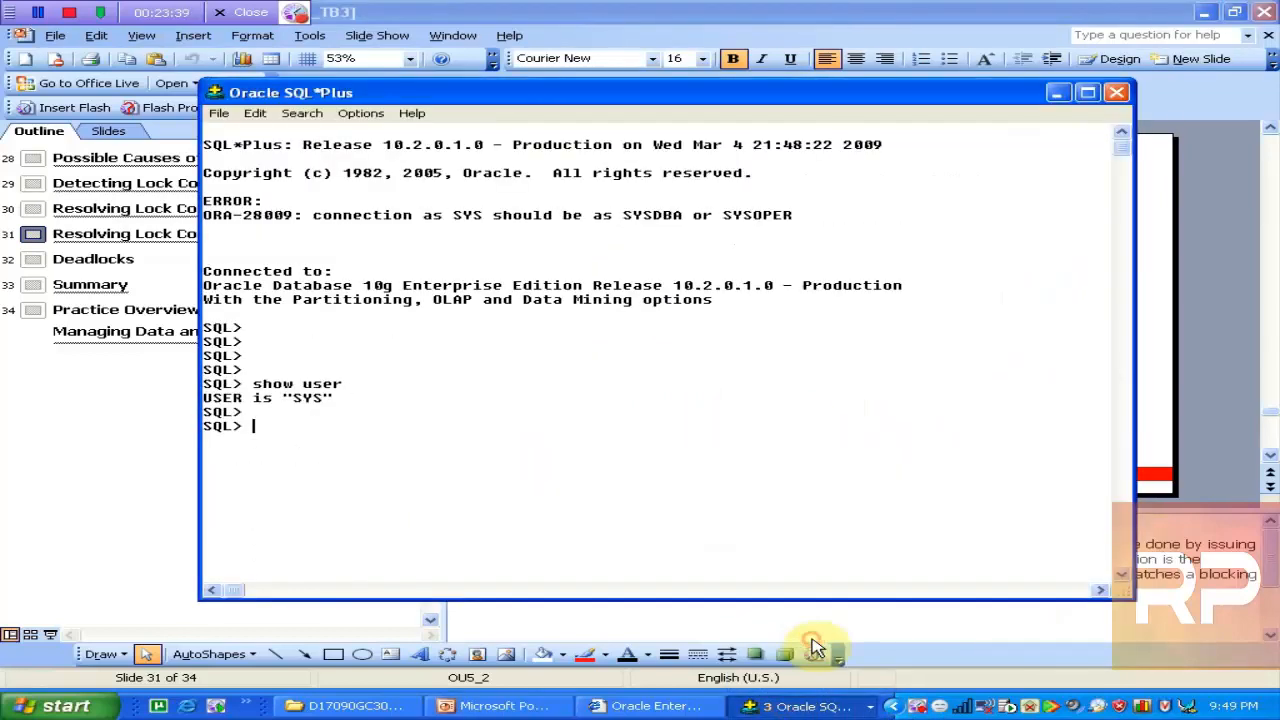
{"action": "key", "text": "ctrl+v"}
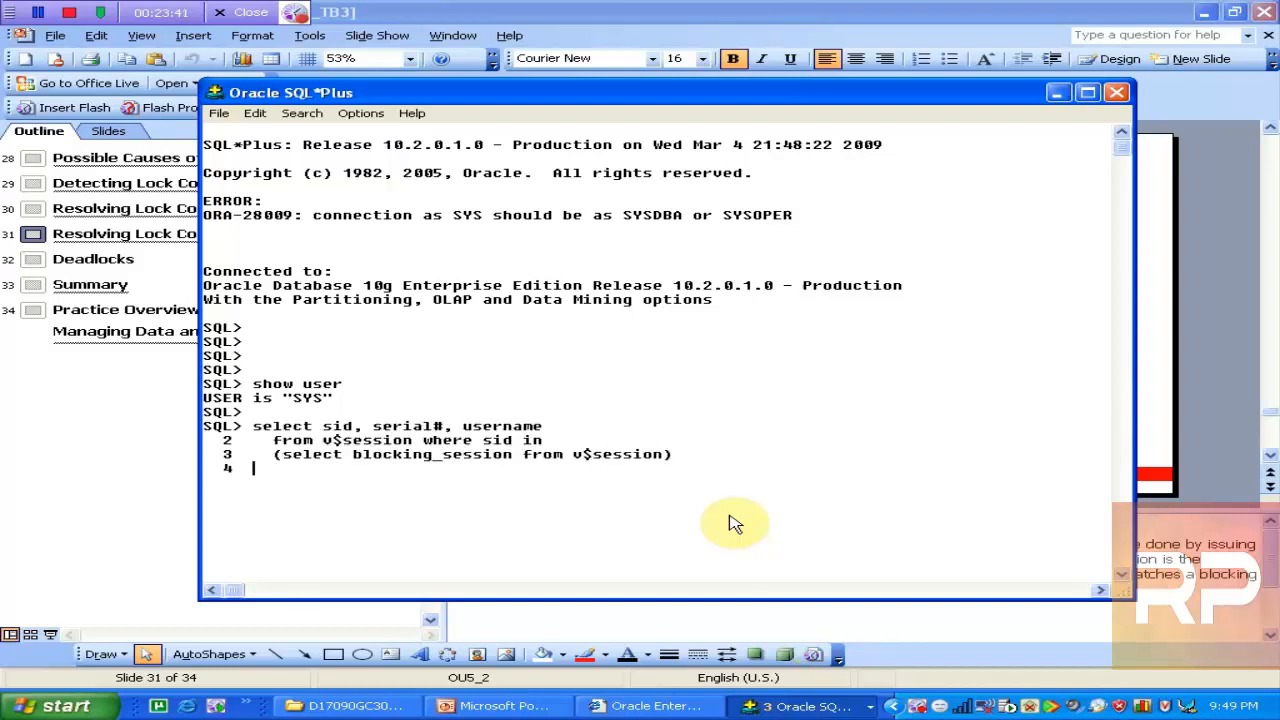
{"action": "type", "text": "/"}
{"action": "key", "text": "Return"}
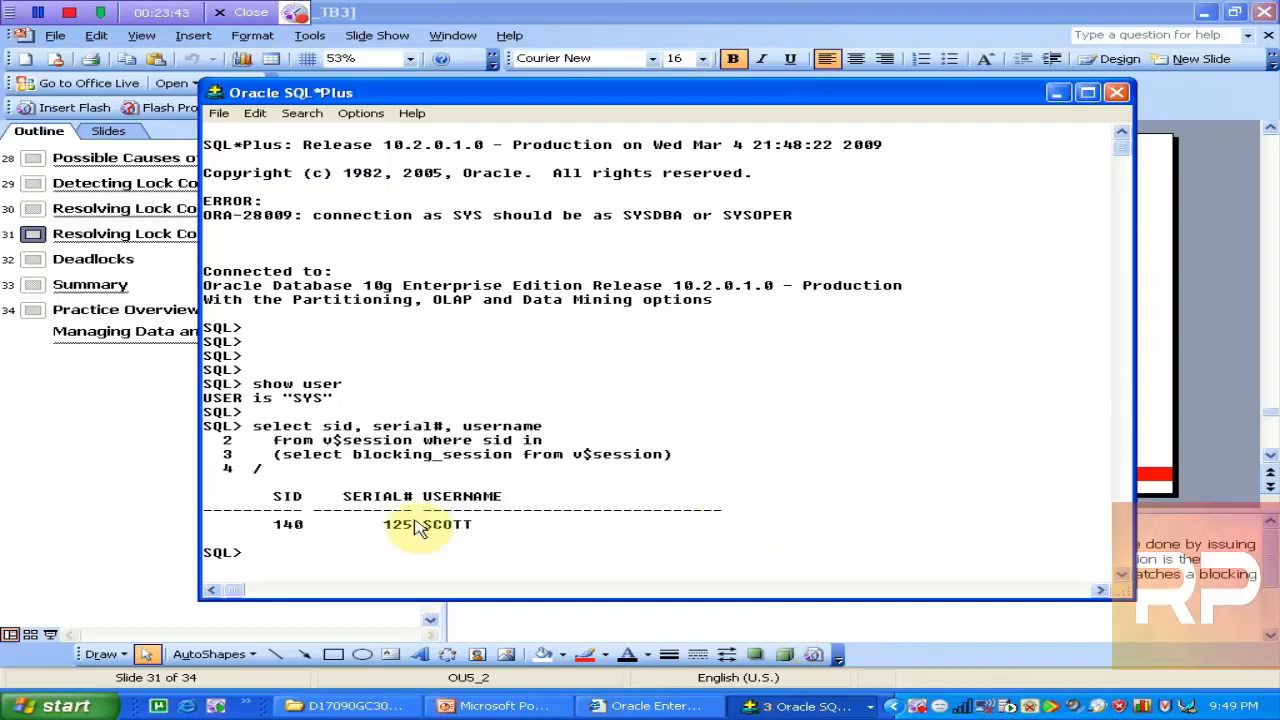
{"action": "left_click_drag", "start_coordinate": [426, 525], "coordinate": [480, 528]}
{"action": "left_click_drag", "start_coordinate": [272, 524], "coordinate": [413, 537]}
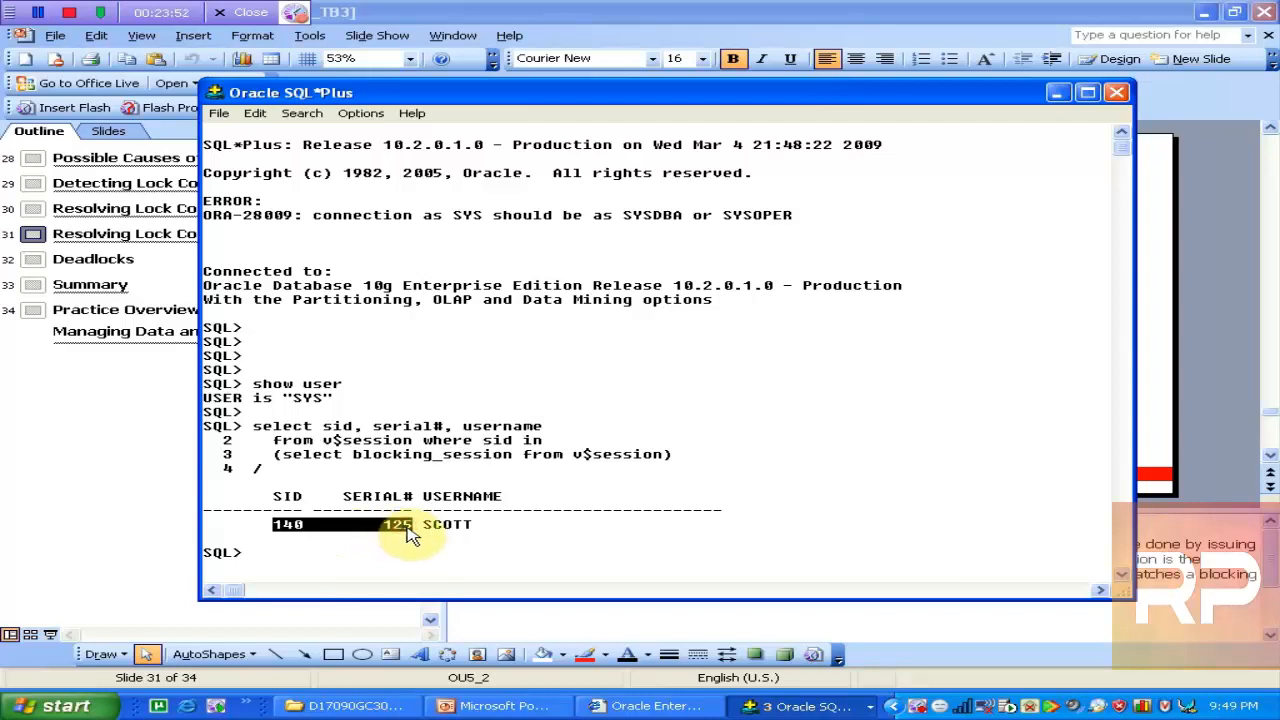
Check SCOTT's uncommitted emp update and HR's waiting update, then bring Enterprise Manager forward
{"action": "left_click", "coordinate": [805, 706]}
{"action": "left_click", "coordinate": [815, 683]}
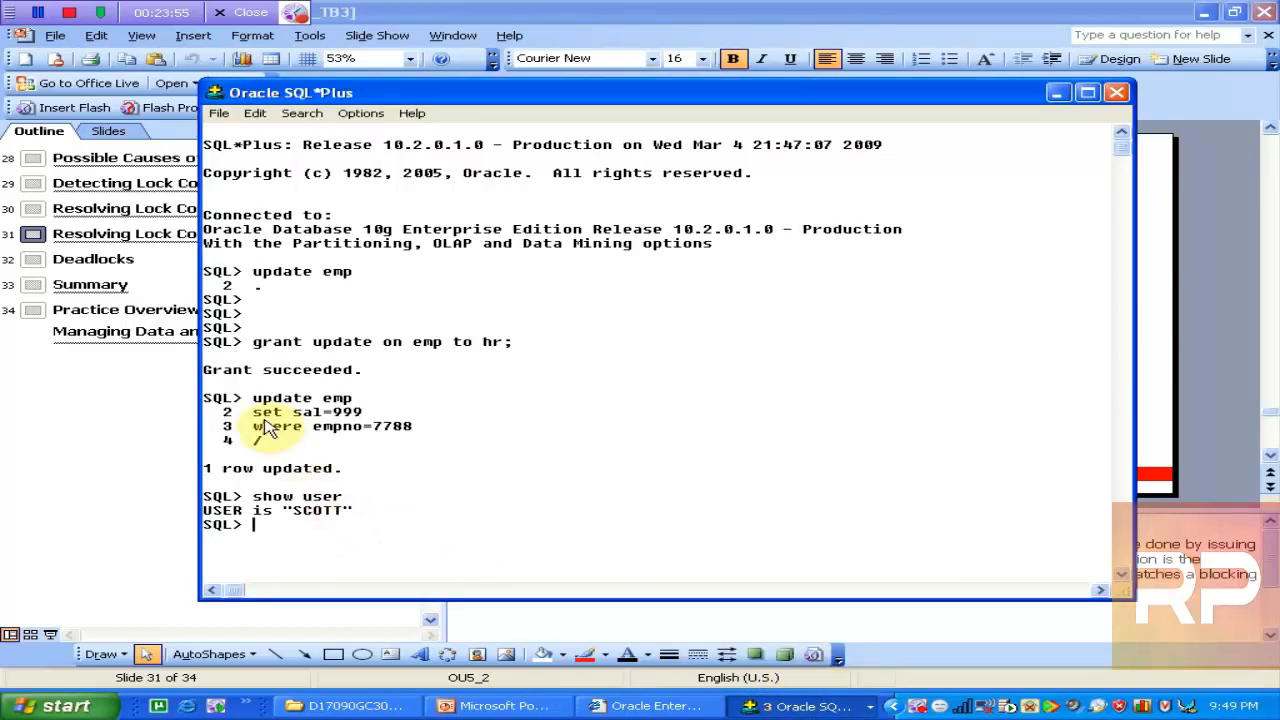
{"action": "left_click_drag", "start_coordinate": [252, 406], "coordinate": [400, 451]}
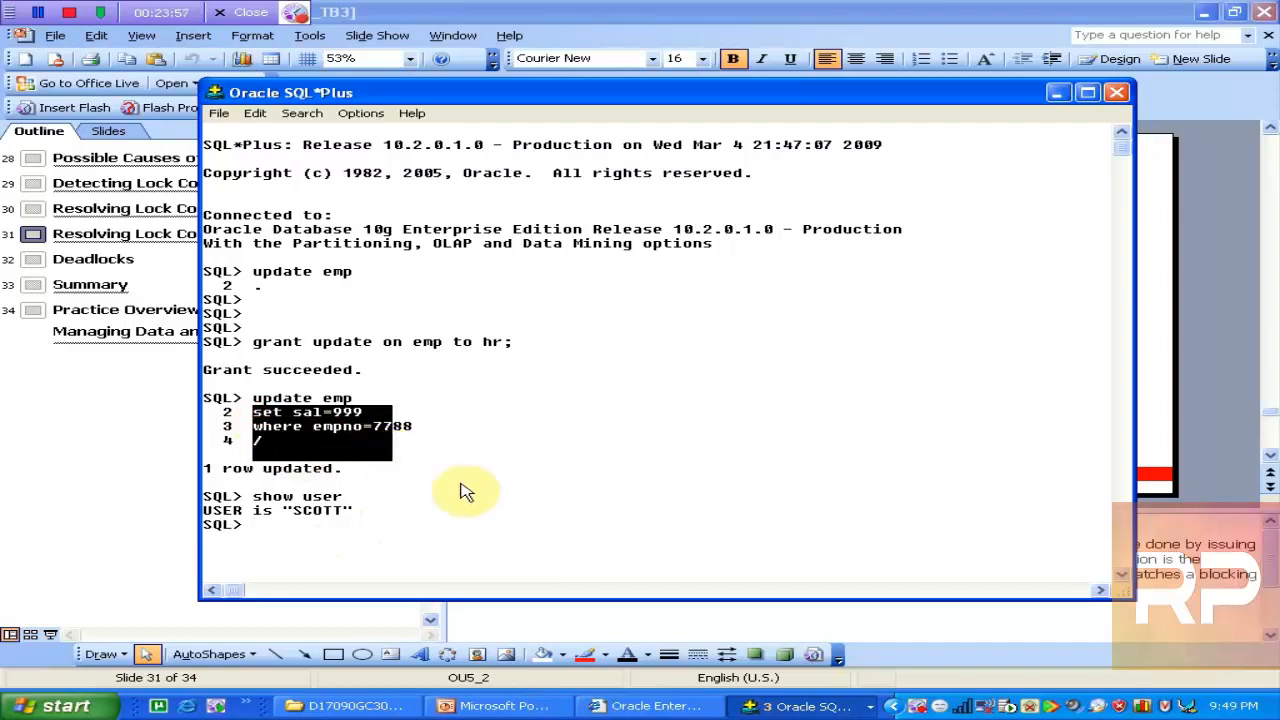
{"action": "left_click", "coordinate": [790, 706]}
{"action": "left_click", "coordinate": [817, 655]}
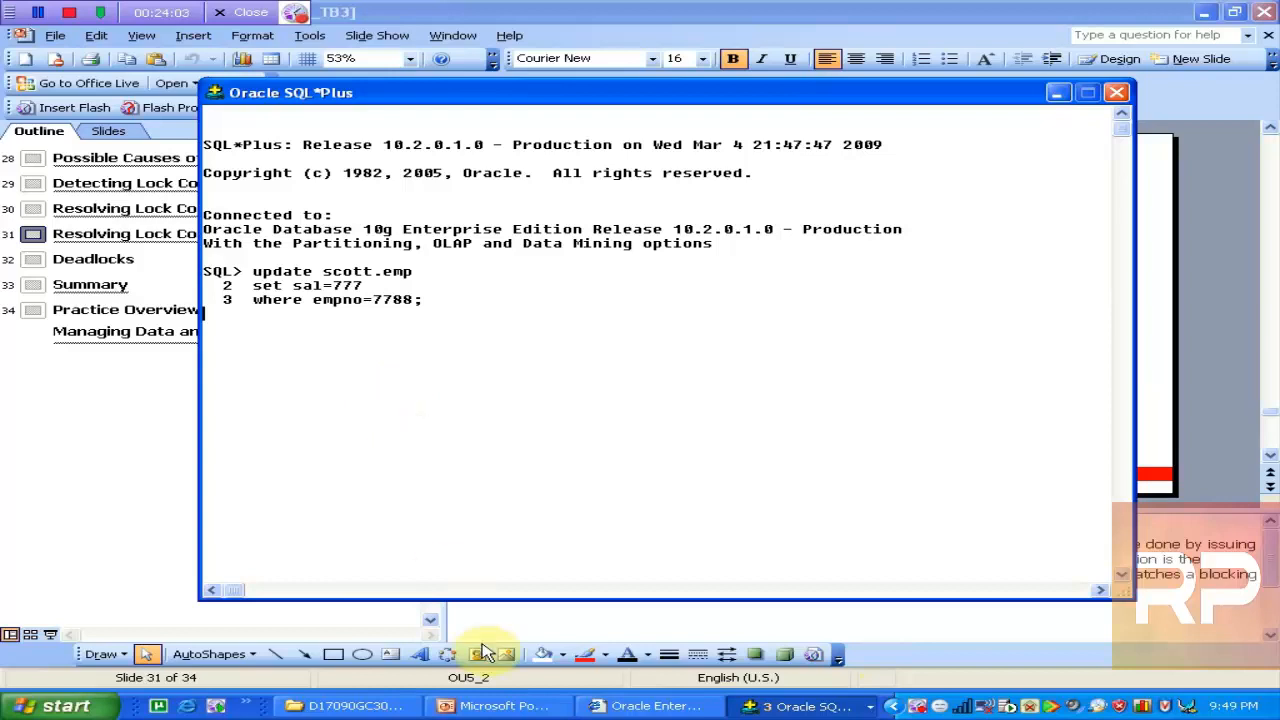
{"action": "left_click", "coordinate": [668, 706]}
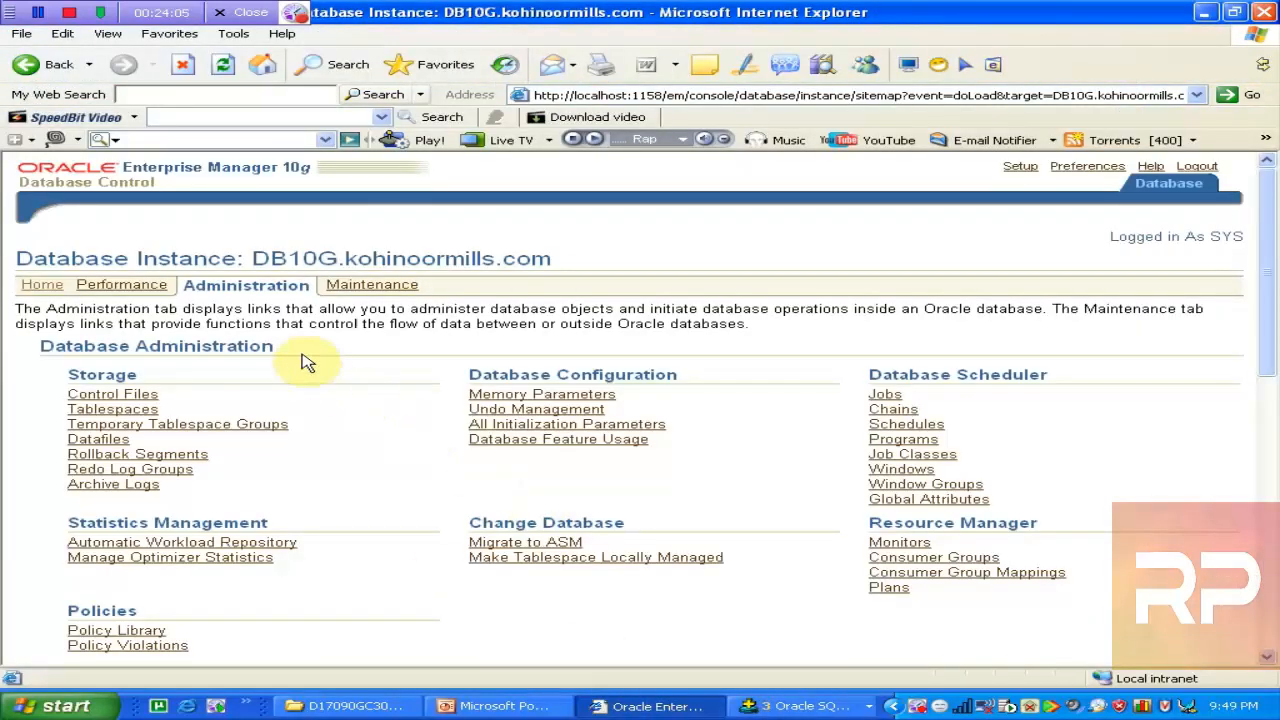
Load the Performance page online and go to Instance Locks under Additional Monitoring Links
{"action": "left_click", "coordinate": [136, 286]}
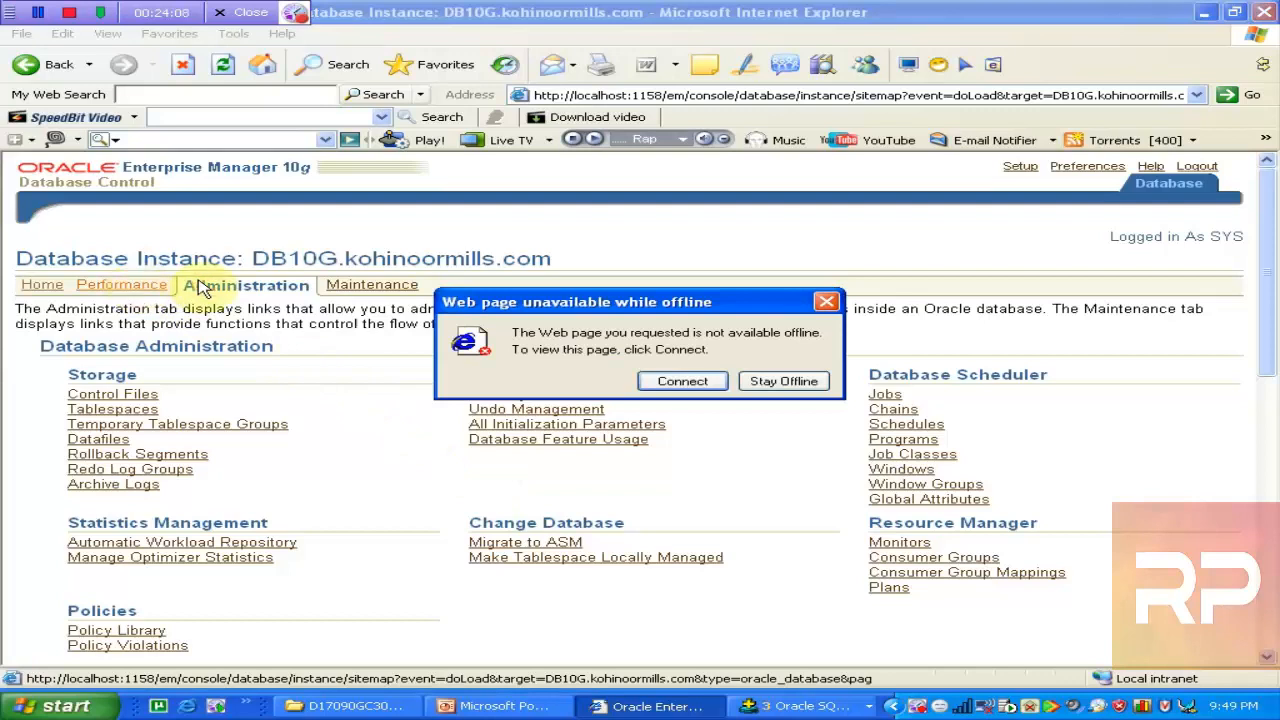
{"action": "left_click", "coordinate": [686, 383]}
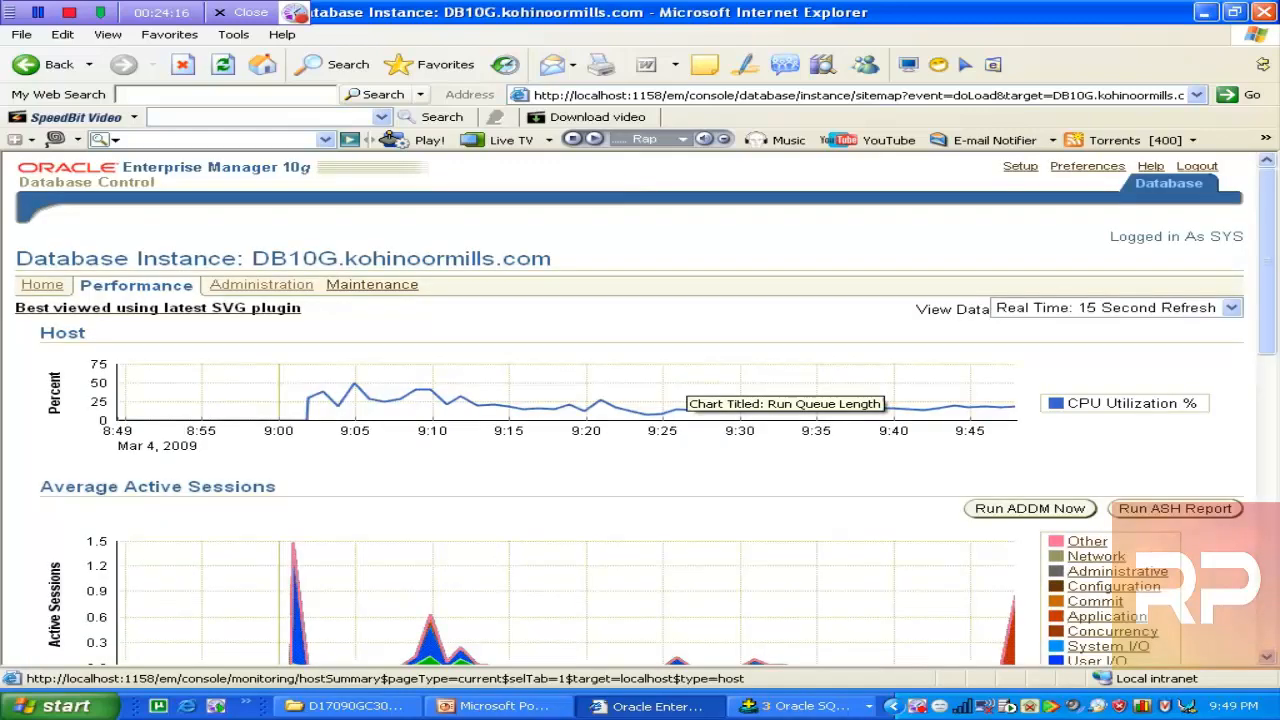
{"action": "left_click_drag", "start_coordinate": [1266, 329], "coordinate": [1276, 600]}
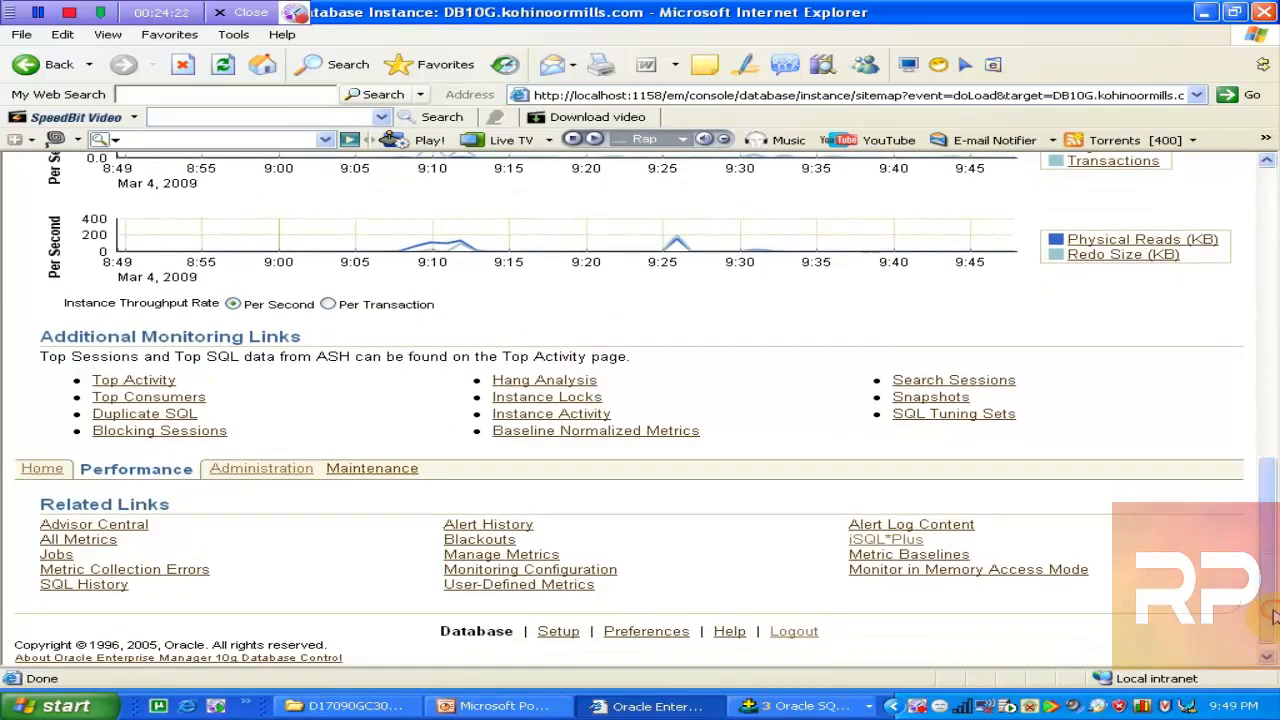
{"action": "left_click", "coordinate": [563, 398]}
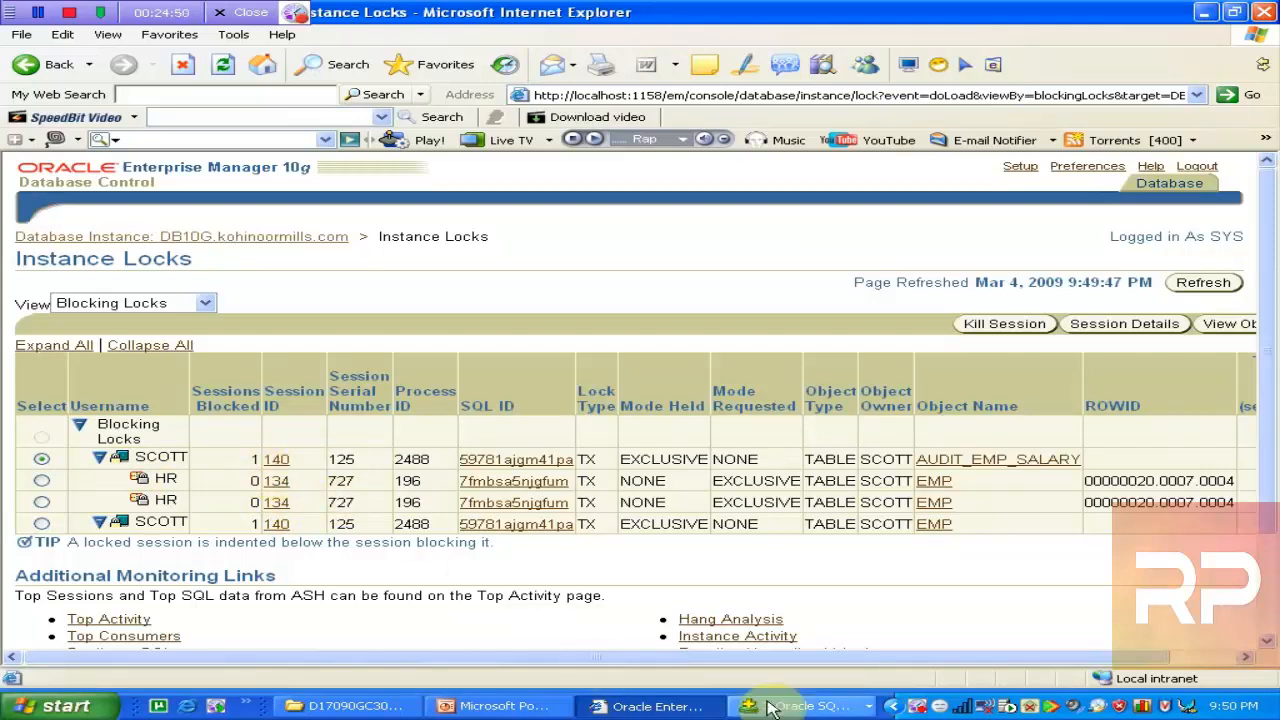
Review the Blocking Locks table where SCOTT's session 140 blocks HR's session 134
{"action": "left_click", "coordinate": [805, 706]}
Match SID 140 and serial 125 in the SYS query result with Enterprise Manager
{"action": "left_click", "coordinate": [817, 655]}
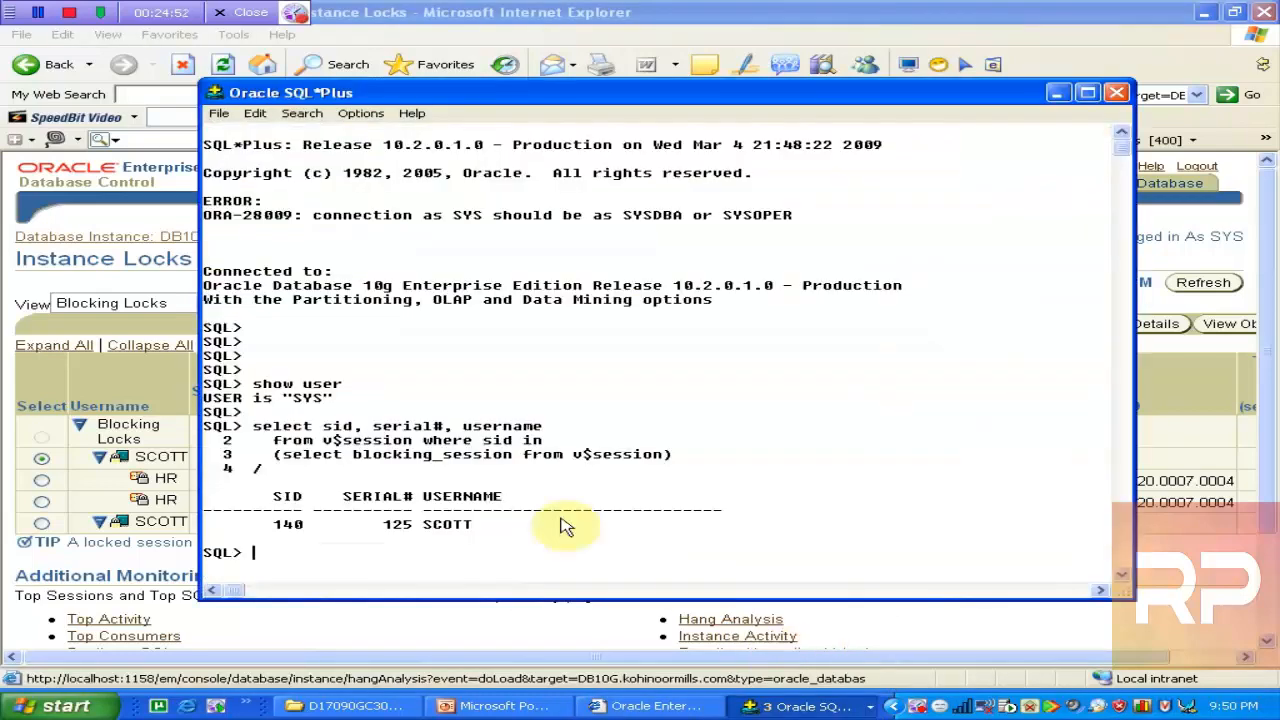
{"action": "left_click_drag", "start_coordinate": [266, 524], "coordinate": [329, 529]}
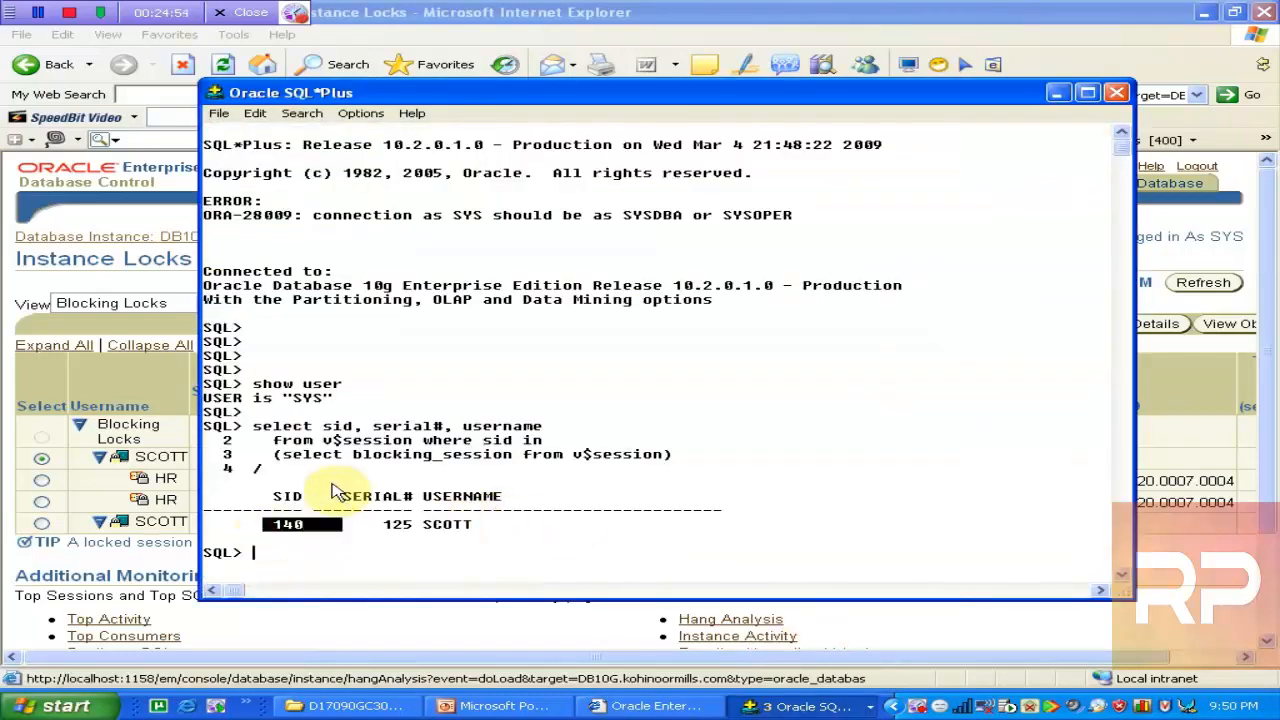
{"action": "left_click", "coordinate": [565, 22]}
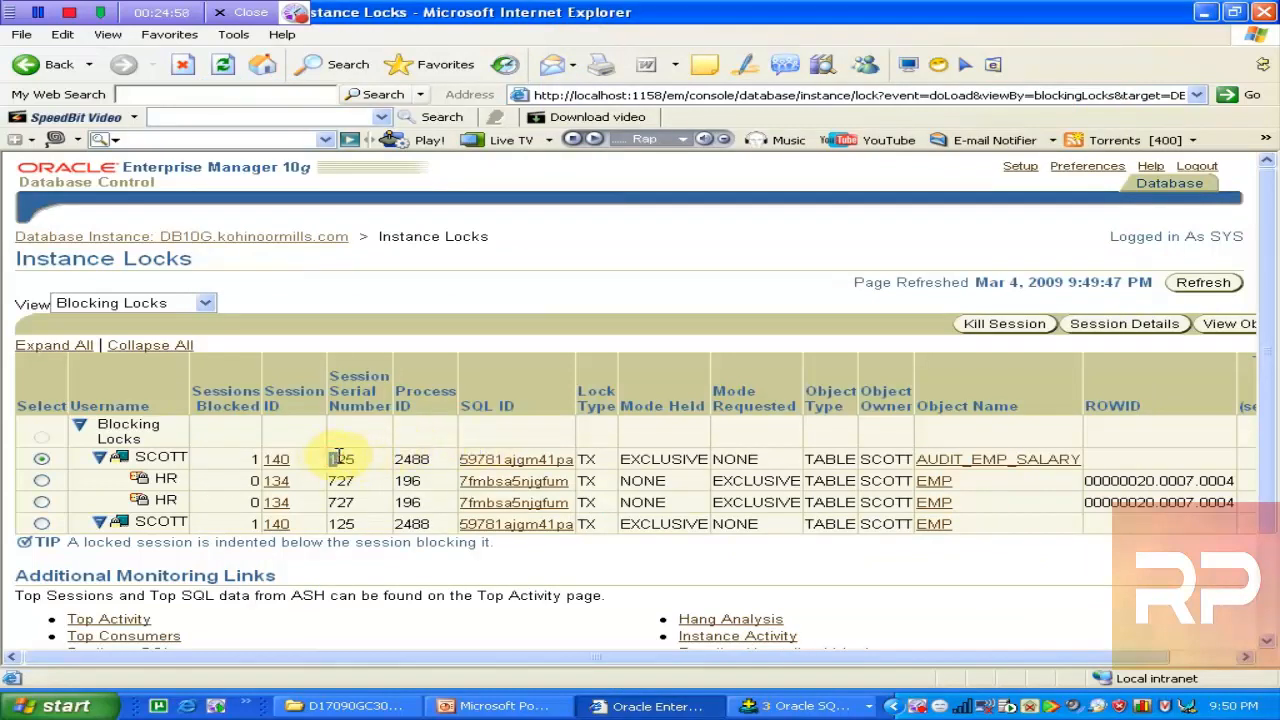
{"action": "mouse_move", "coordinate": [330, 458]}
{"action": "left_mouse_down"}
{"action": "mouse_move", "coordinate": [378, 464]}
{"action": "mouse_move", "coordinate": [338, 460]}
{"action": "left_mouse_up"}
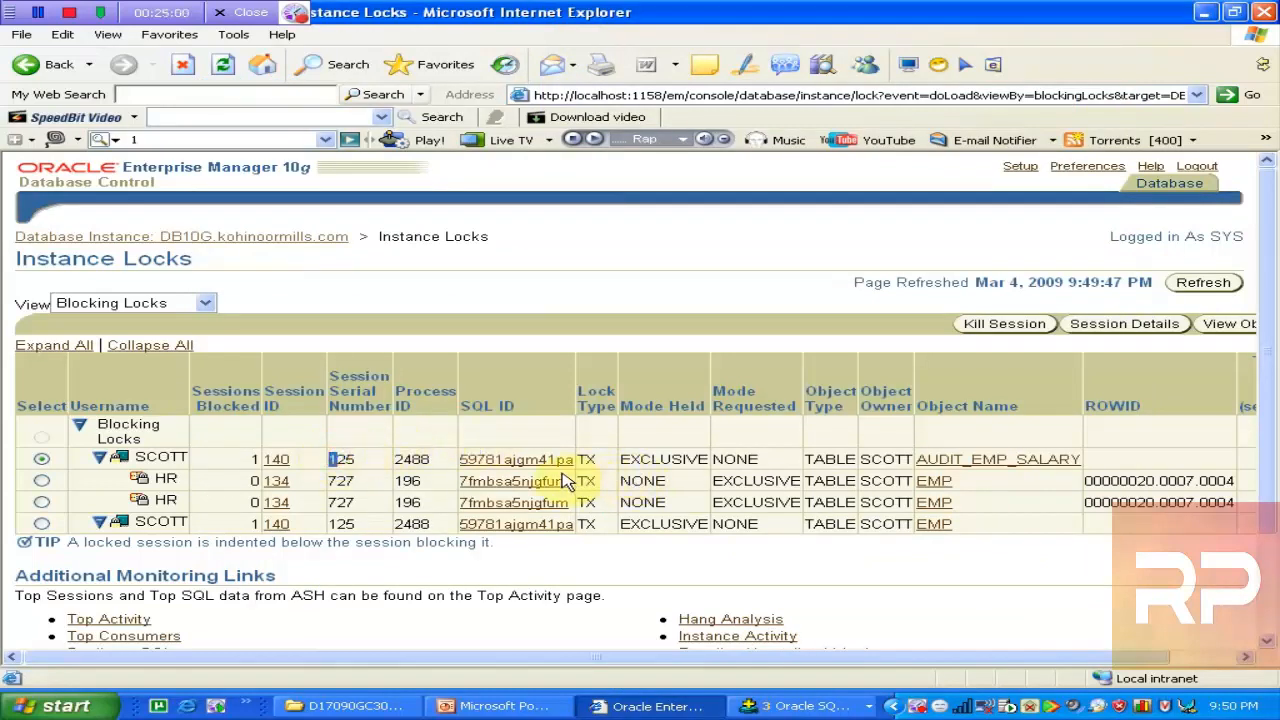
View SQL details for 59781ajgm41pa, which is unavailable, and return to Instance Locks
{"action": "left_click", "coordinate": [530, 459]}
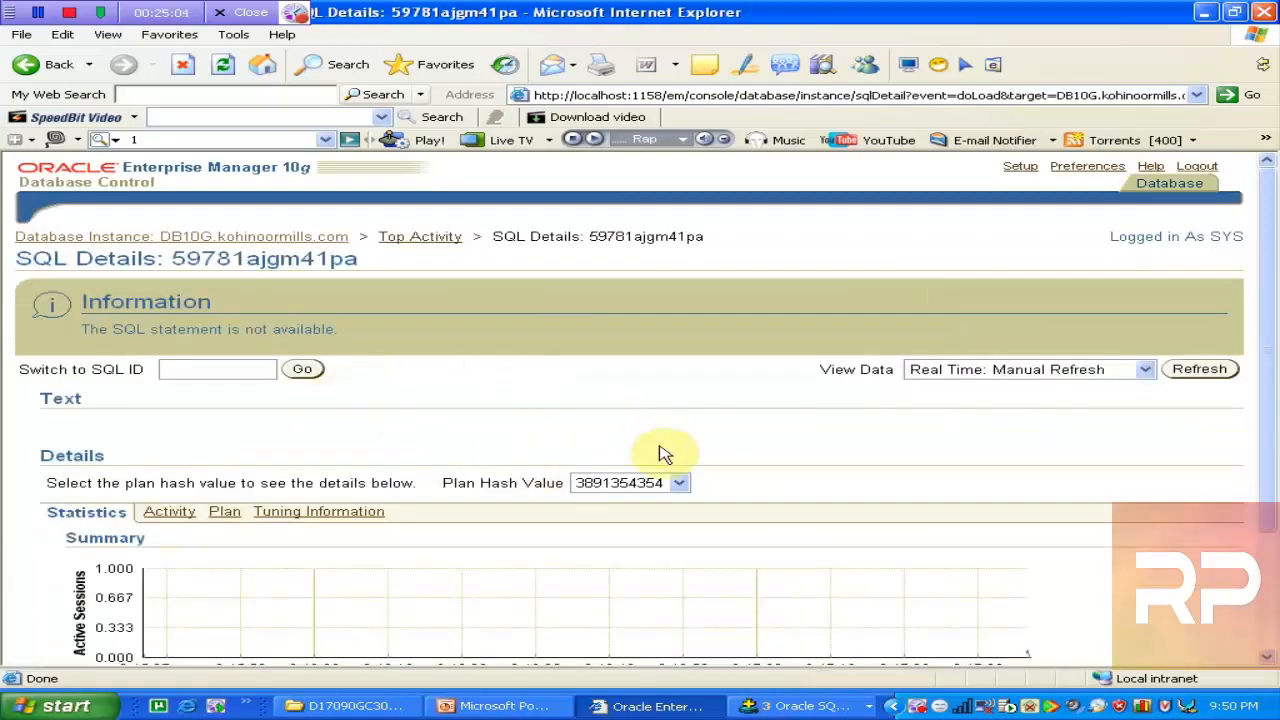
{"action": "left_click_drag", "start_coordinate": [1258, 332], "coordinate": [1262, 190]}
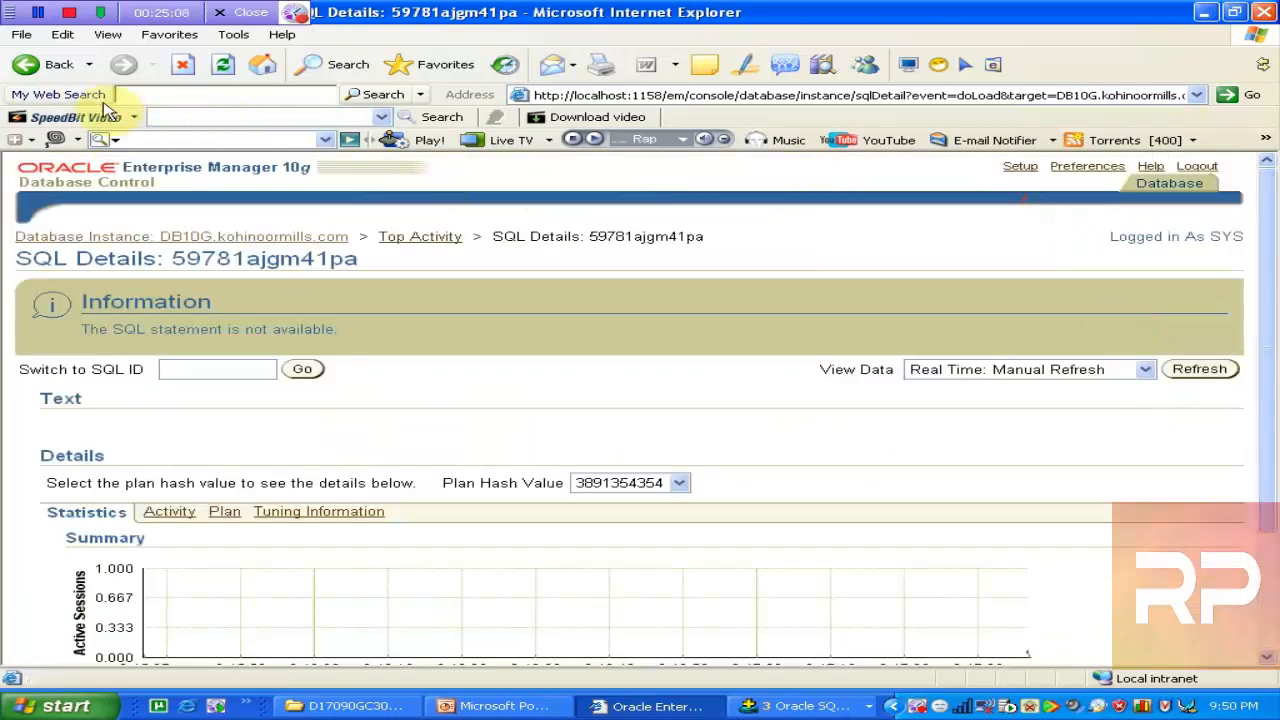
{"action": "left_click", "coordinate": [52, 64]}
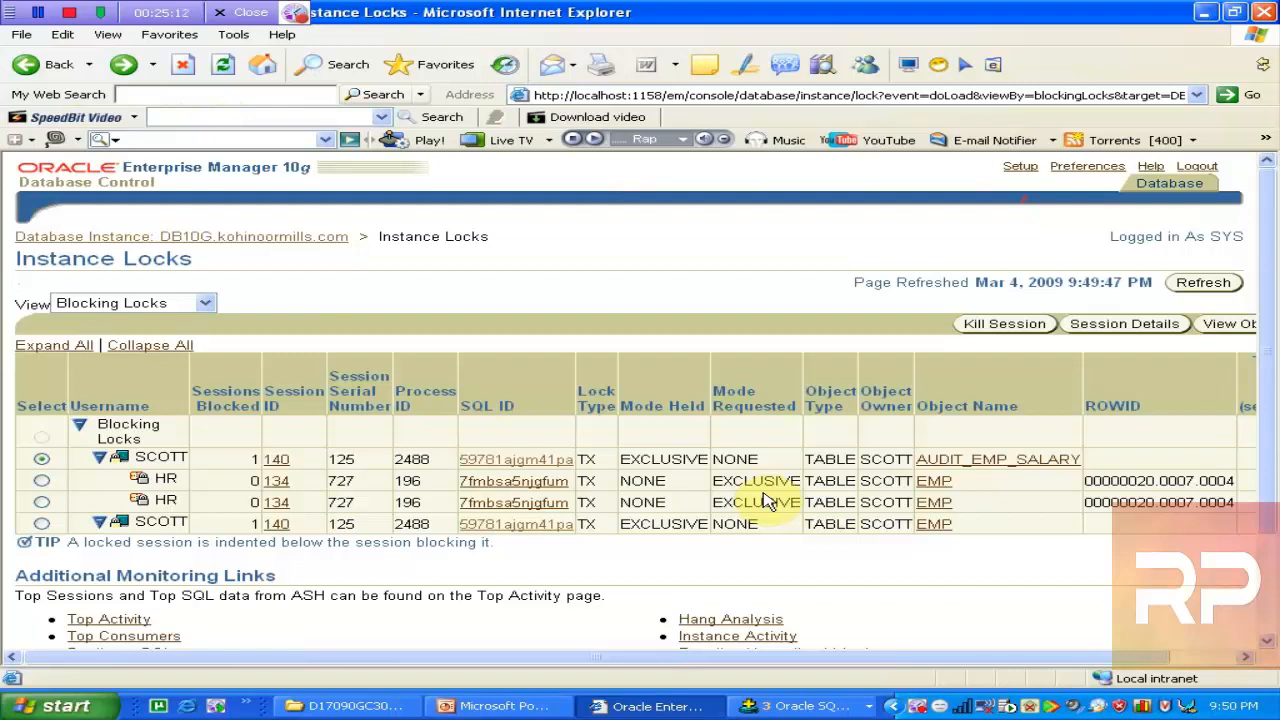
{"action": "left_click", "coordinate": [964, 466]}
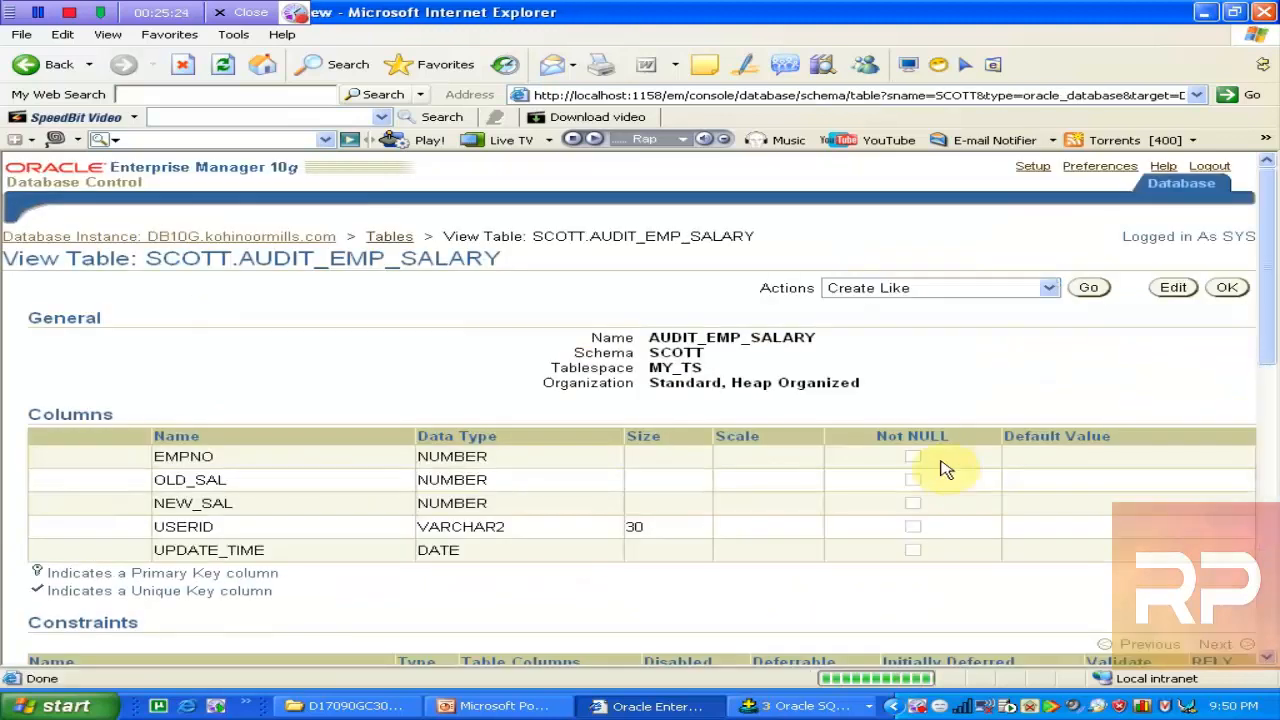
{"action": "left_click", "coordinate": [27, 68]}
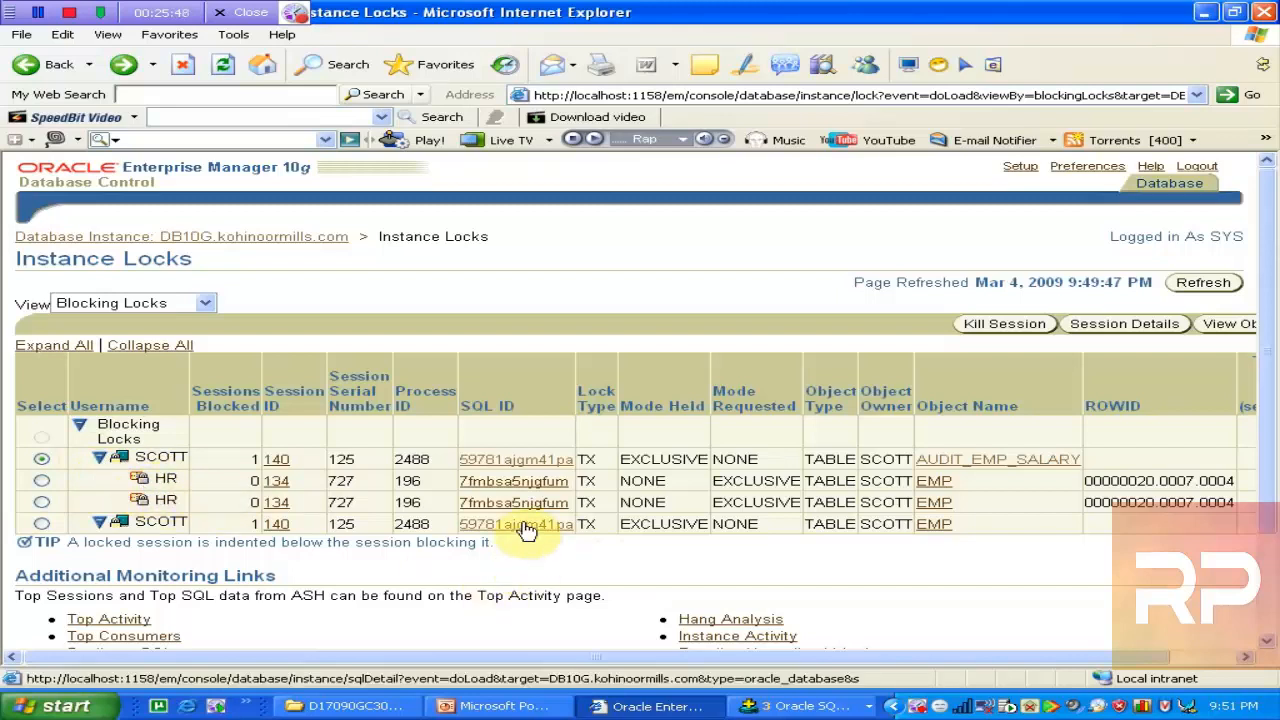
{"action": "left_click", "coordinate": [500, 490]}
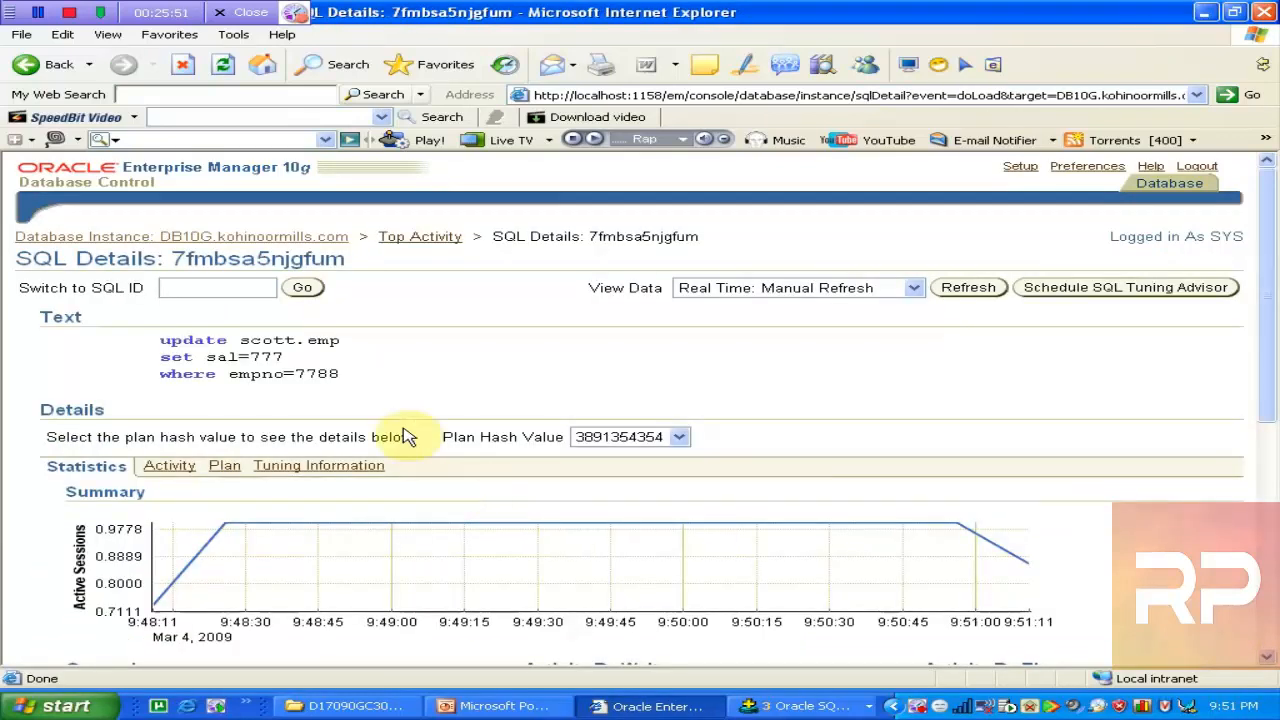
{"action": "left_click", "coordinate": [175, 342]}
{"action": "left_click_drag", "start_coordinate": [175, 342], "coordinate": [363, 363]}
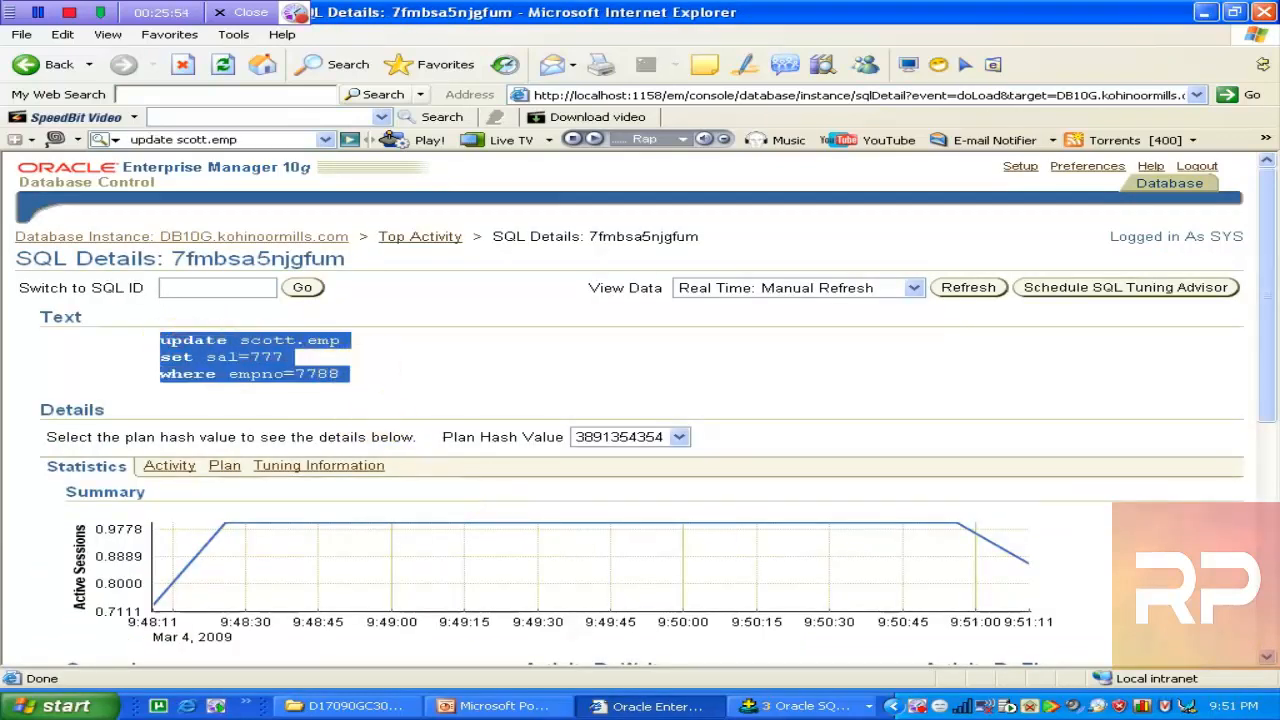
{"action": "left_click", "coordinate": [30, 64]}
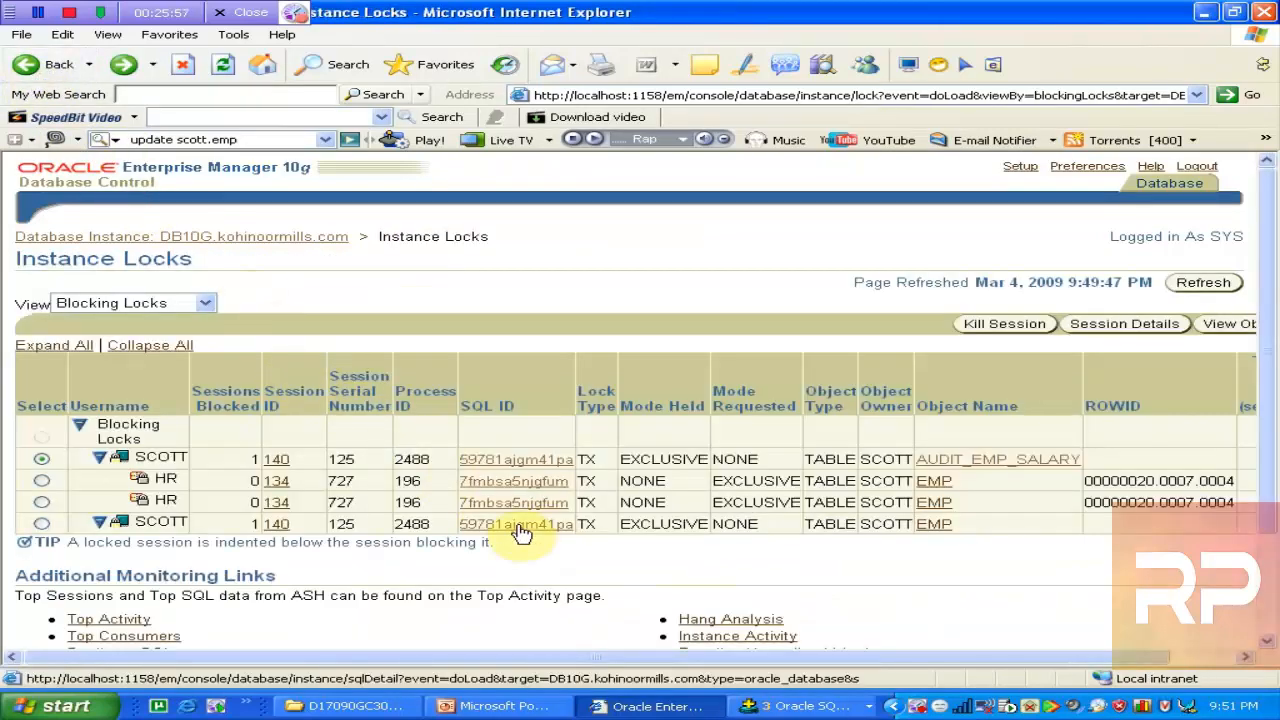
{"action": "left_click", "coordinate": [518, 502]}
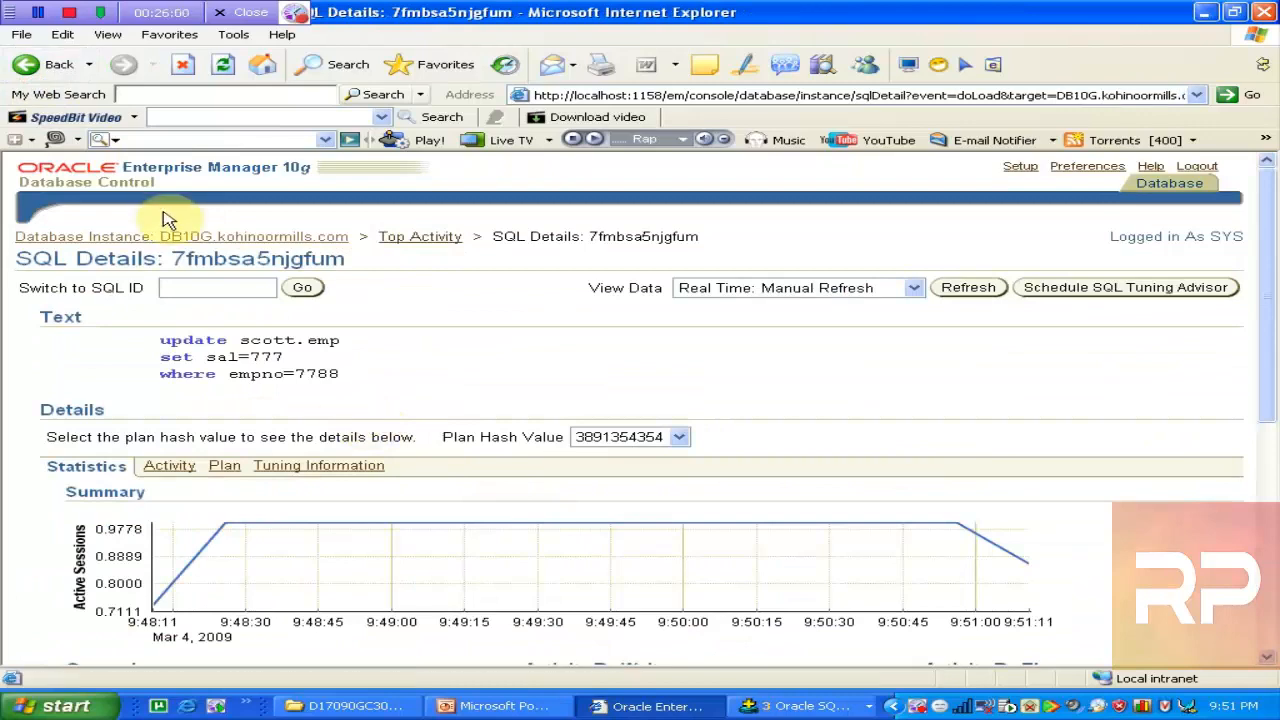
{"action": "left_click", "coordinate": [30, 64]}
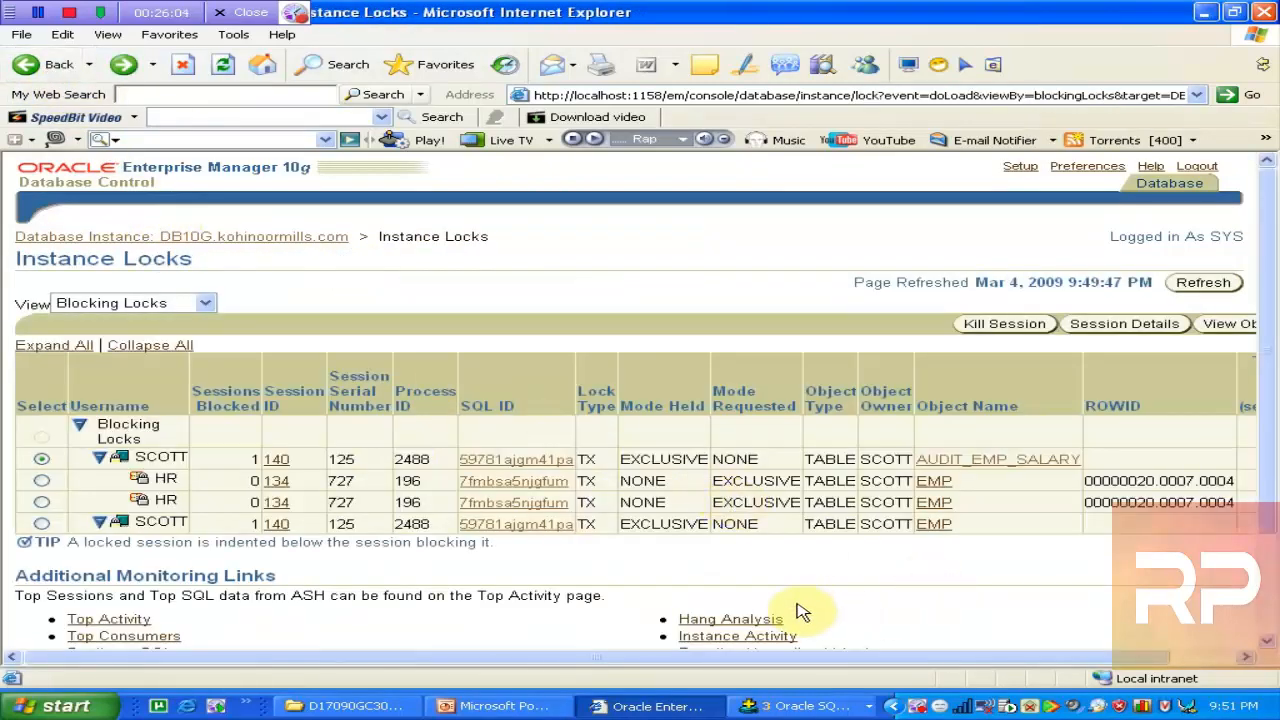
Reopen SQL Details for SCOTT's statement 59781ajgm41pa and return to the Instance Locks list
{"action": "left_click_drag", "start_coordinate": [805, 659], "coordinate": [703, 637]}
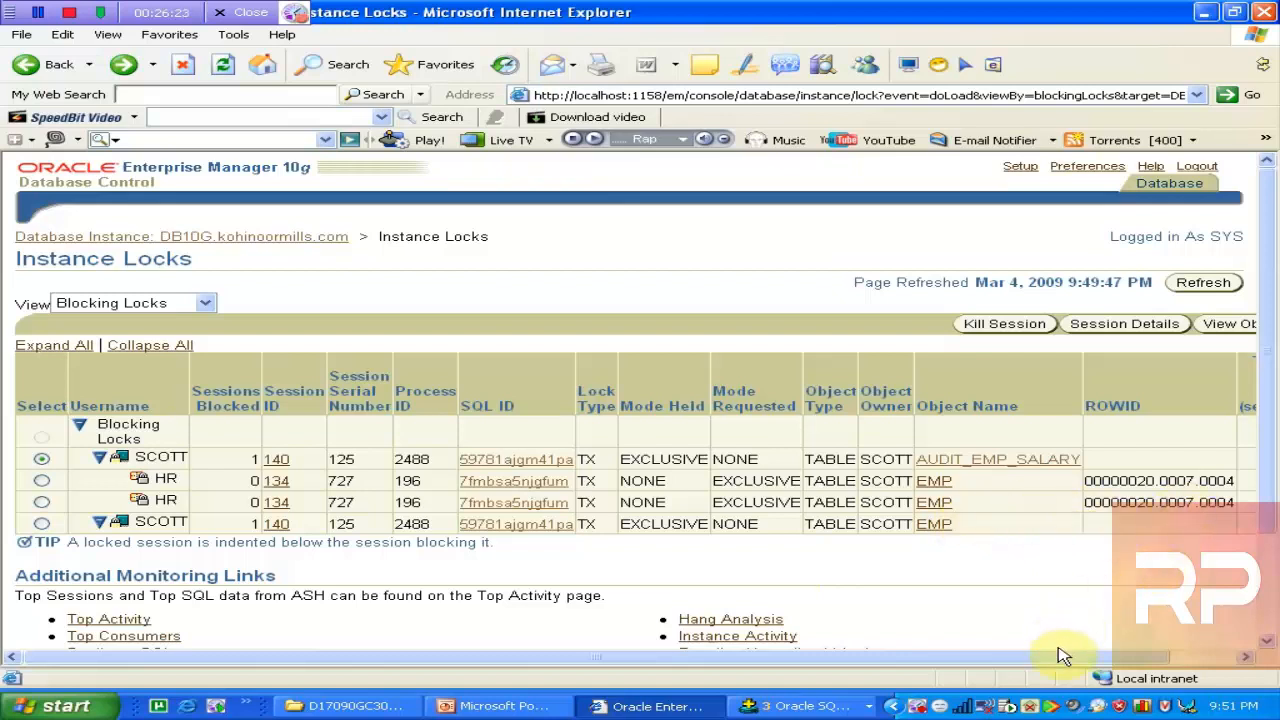
{"action": "left_click_drag", "start_coordinate": [1060, 660], "coordinate": [903, 663]}
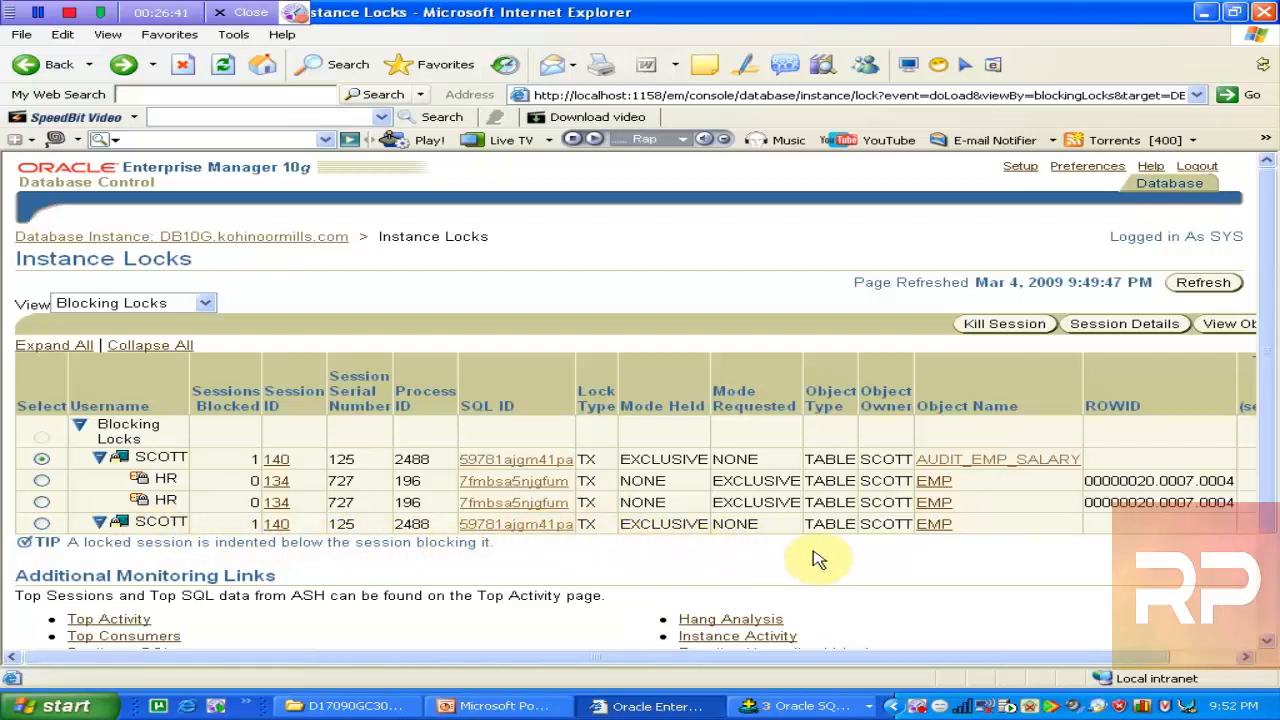
{"action": "left_click", "coordinate": [548, 525]}
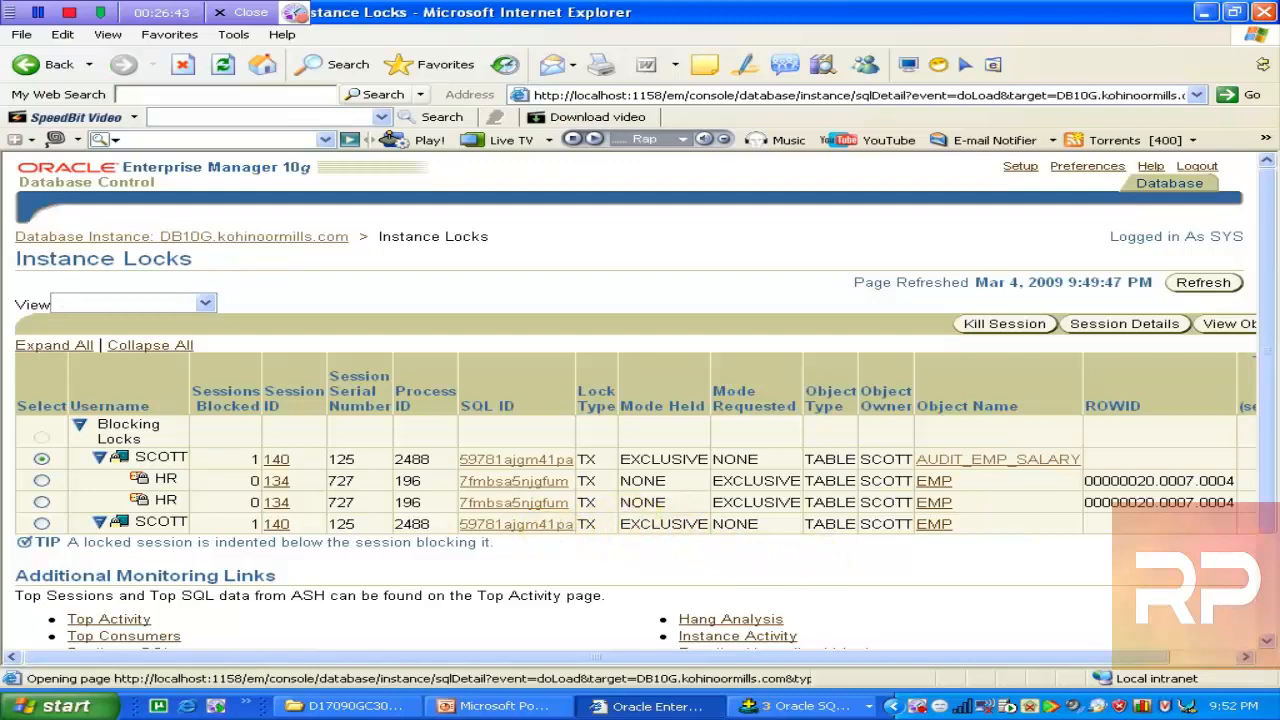
{"action": "left_click", "coordinate": [44, 72]}
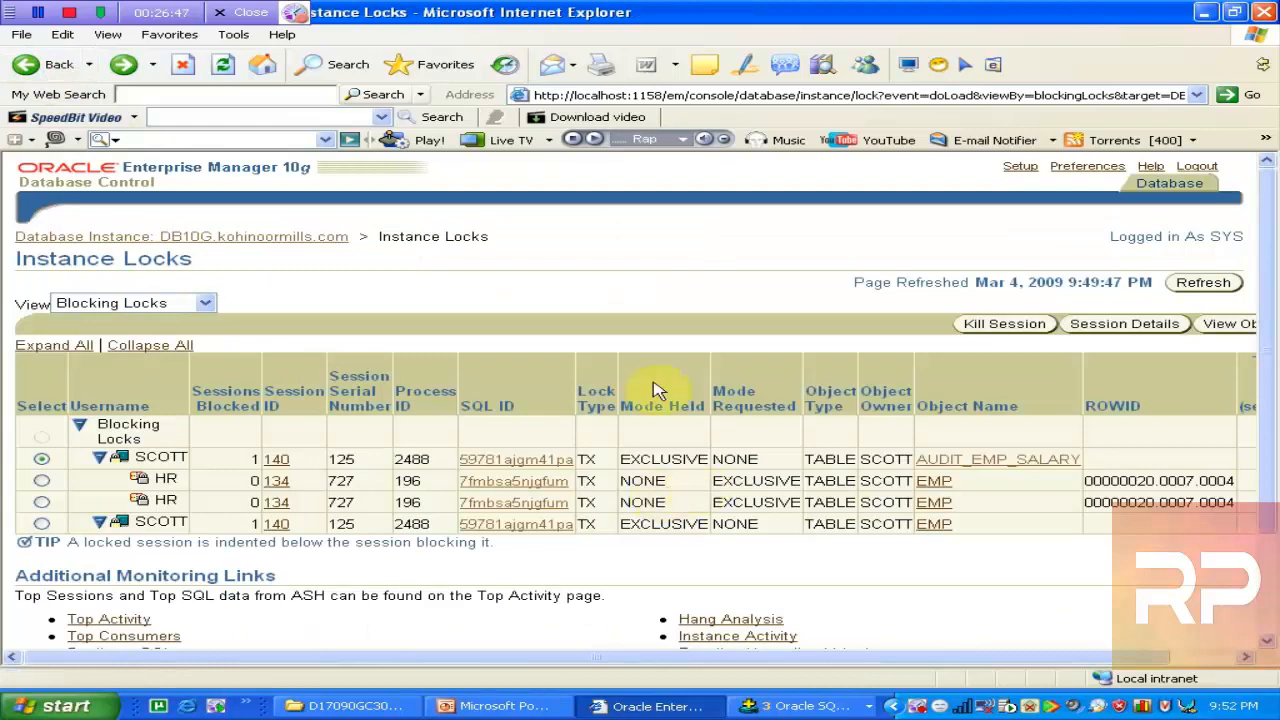
Switch Instance Locks to User Locks, showing HR's session 134 requesting EXCLUSIVE TX locks
{"action": "left_click", "coordinate": [207, 305]}
{"action": "left_click", "coordinate": [140, 337]}
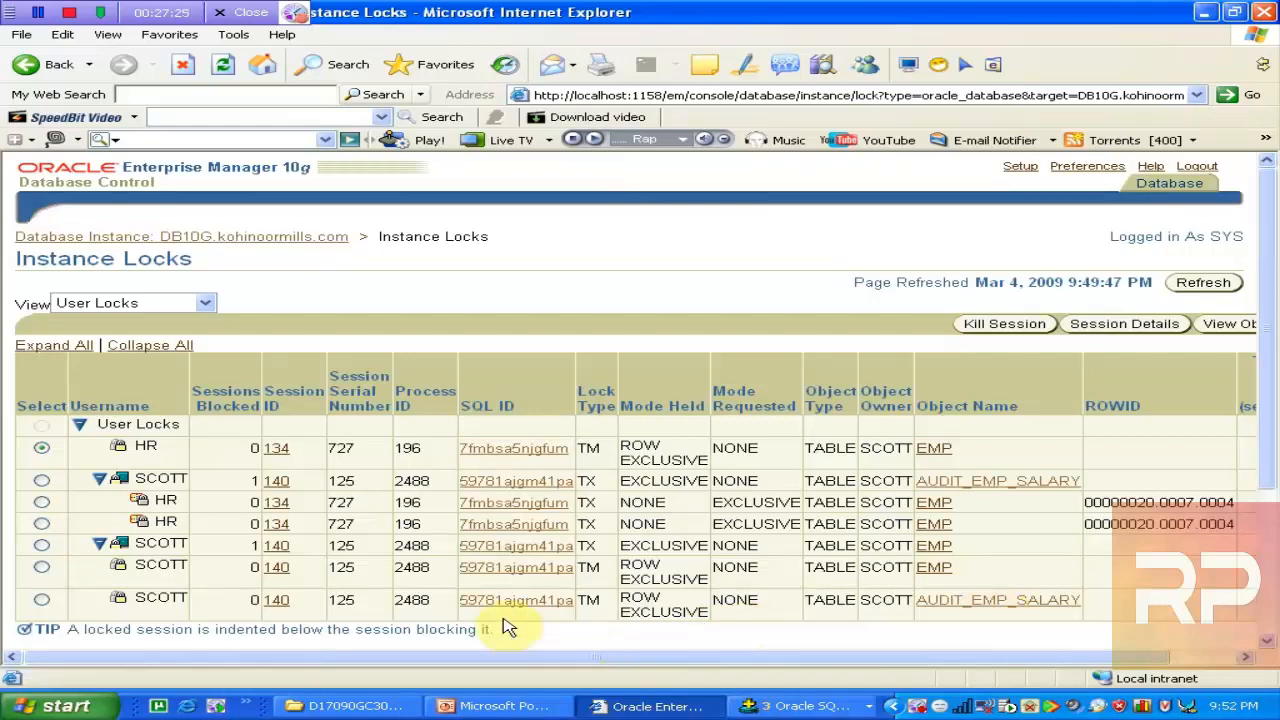
{"action": "left_click", "coordinate": [806, 706]}
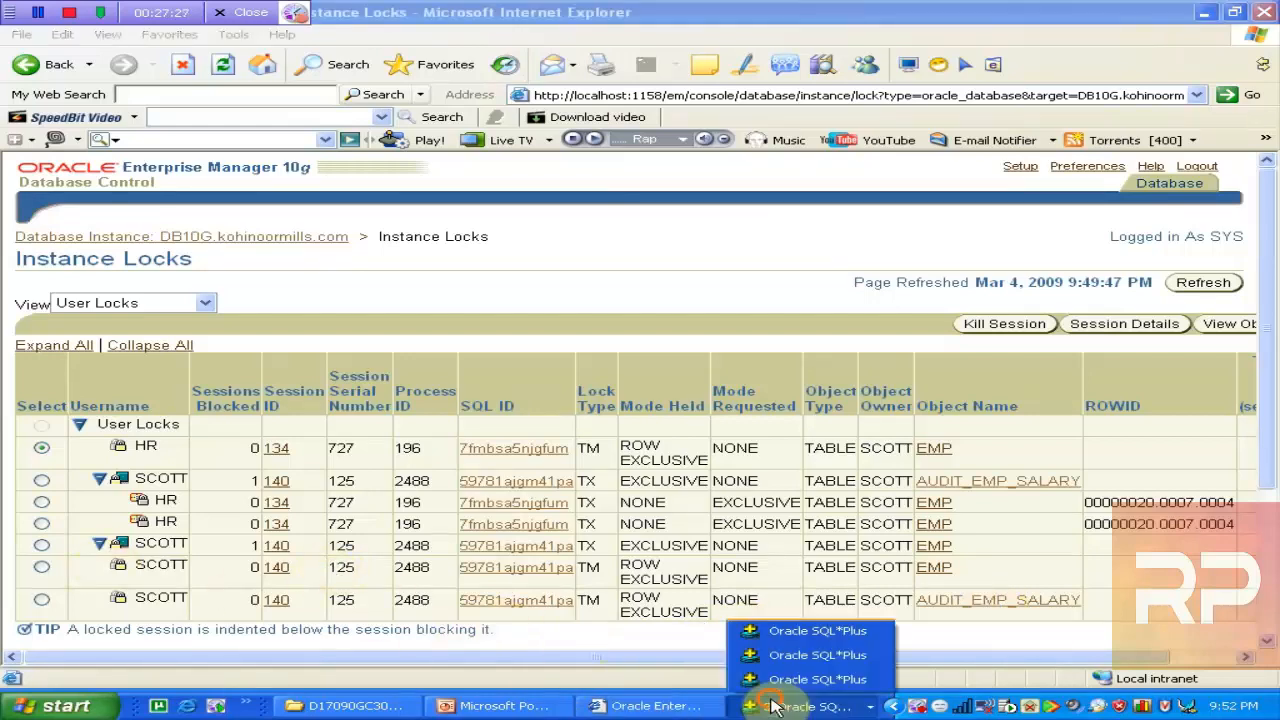
Confirm SCOTT is the blocker in SQL*Plus, then select SCOTT's blocking session 140 in User Locks
{"action": "left_click", "coordinate": [838, 680]}
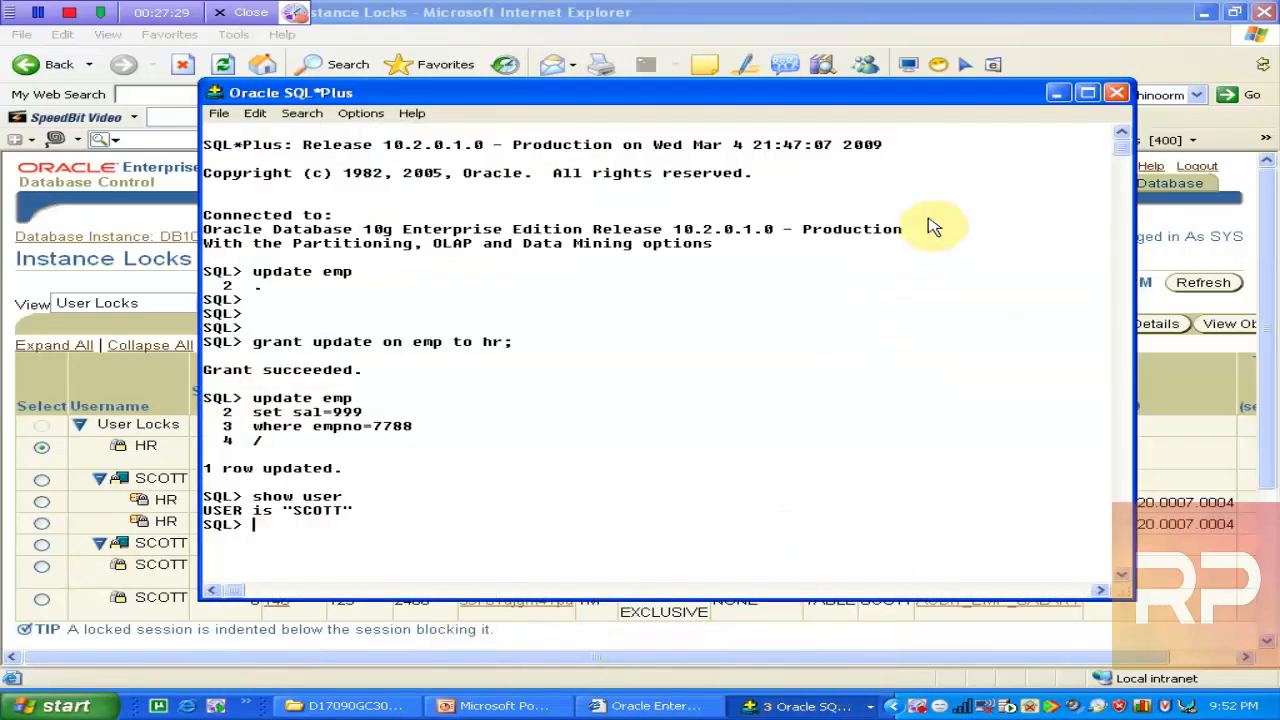
{"action": "left_click", "coordinate": [1060, 94]}
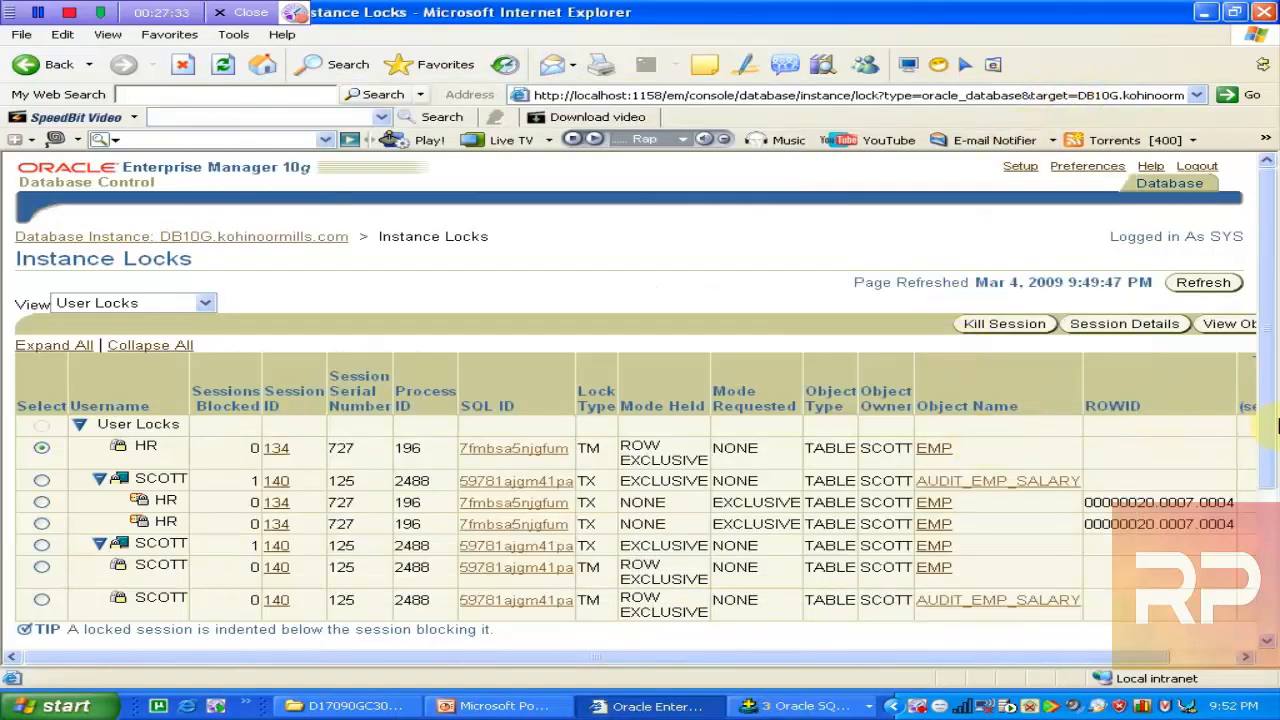
{"action": "left_click", "coordinate": [1268, 428]}
{"action": "mouse_move", "coordinate": [1270, 432]}
{"action": "left_mouse_down"}
{"action": "mouse_move", "coordinate": [1250, 550]}
{"action": "mouse_move", "coordinate": [1272, 425]}
{"action": "left_mouse_up"}
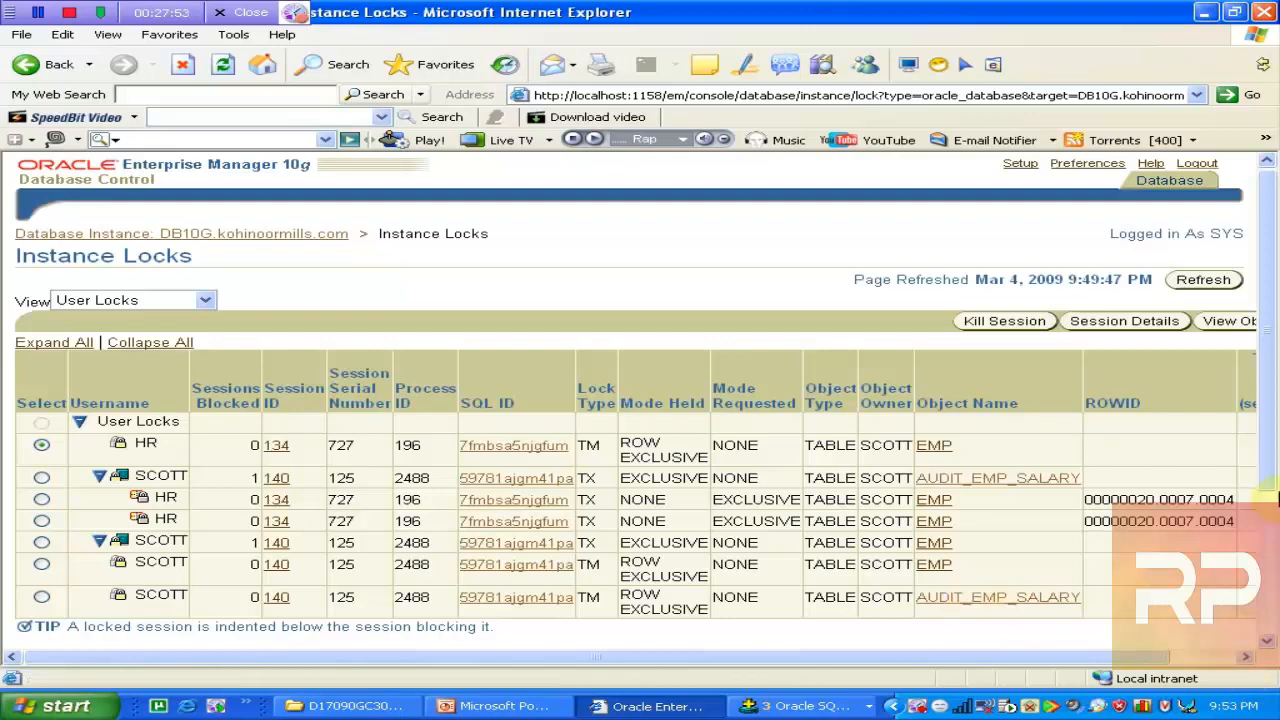
{"action": "left_click_drag", "start_coordinate": [1268, 476], "coordinate": [1268, 620]}
{"action": "left_click_drag", "start_coordinate": [1274, 682], "coordinate": [1276, 436]}
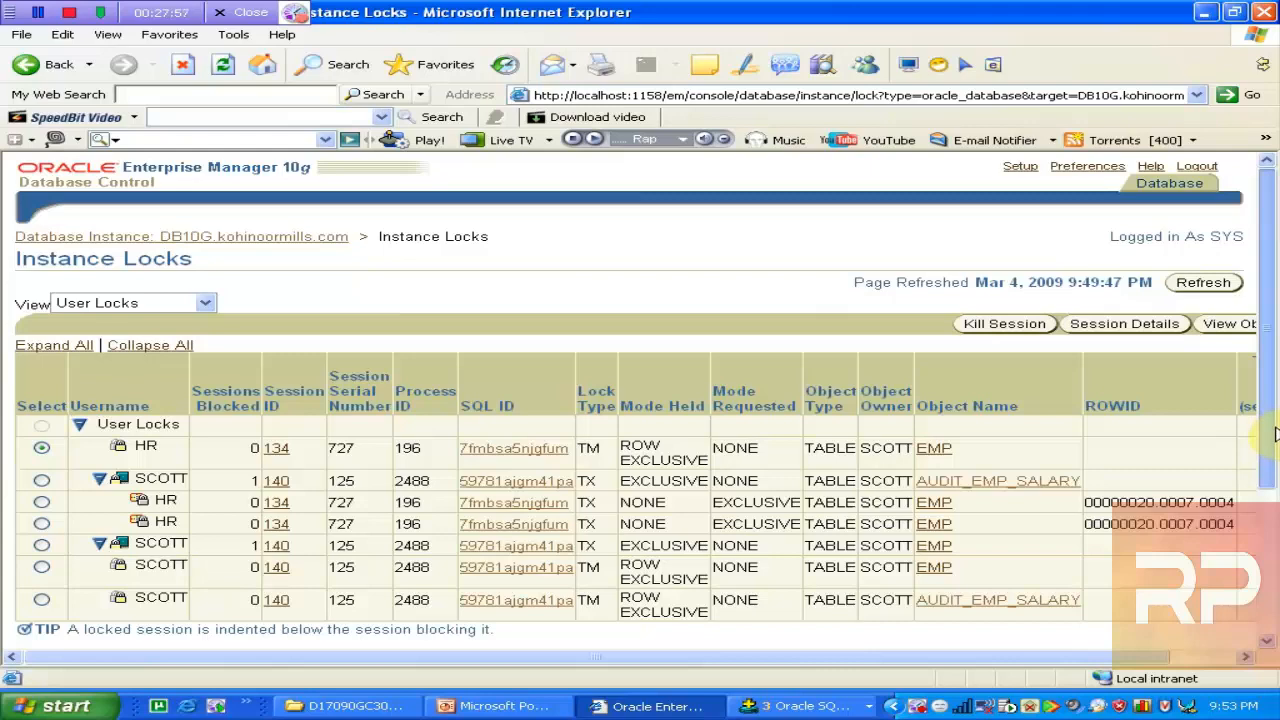
{"action": "left_click_drag", "start_coordinate": [1276, 432], "coordinate": [1276, 462]}
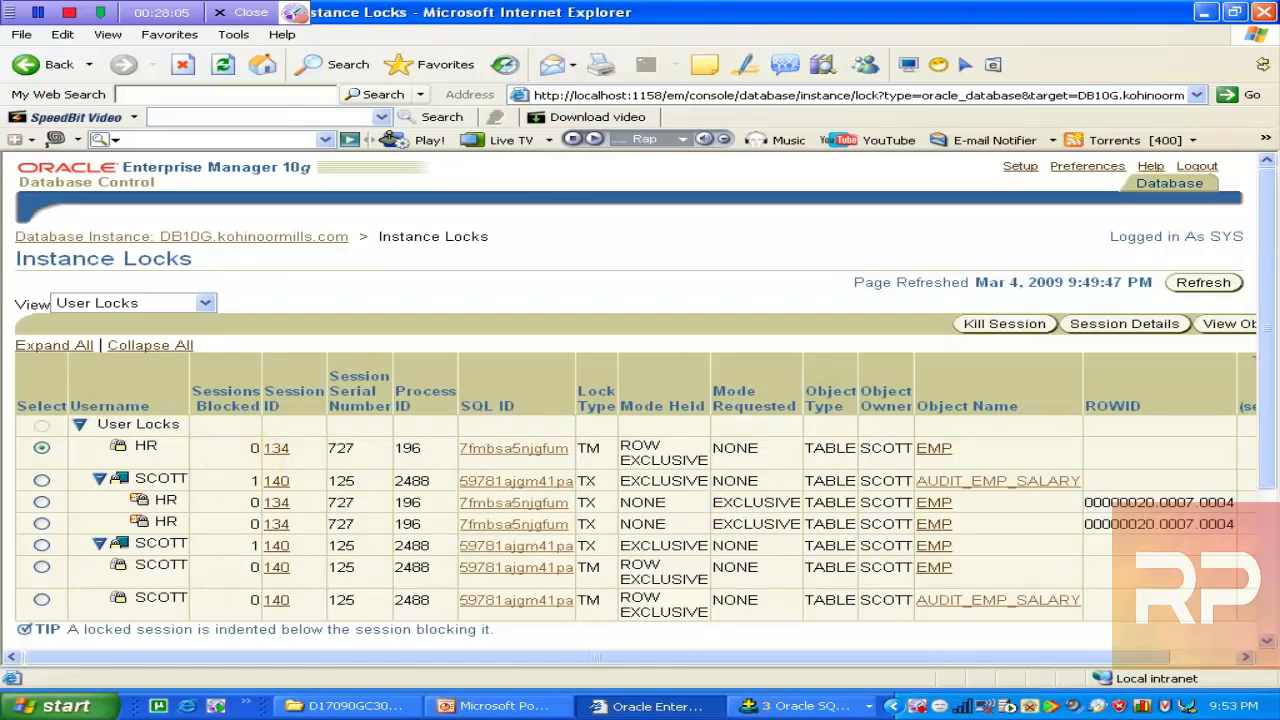
{"action": "left_click", "coordinate": [41, 480]}
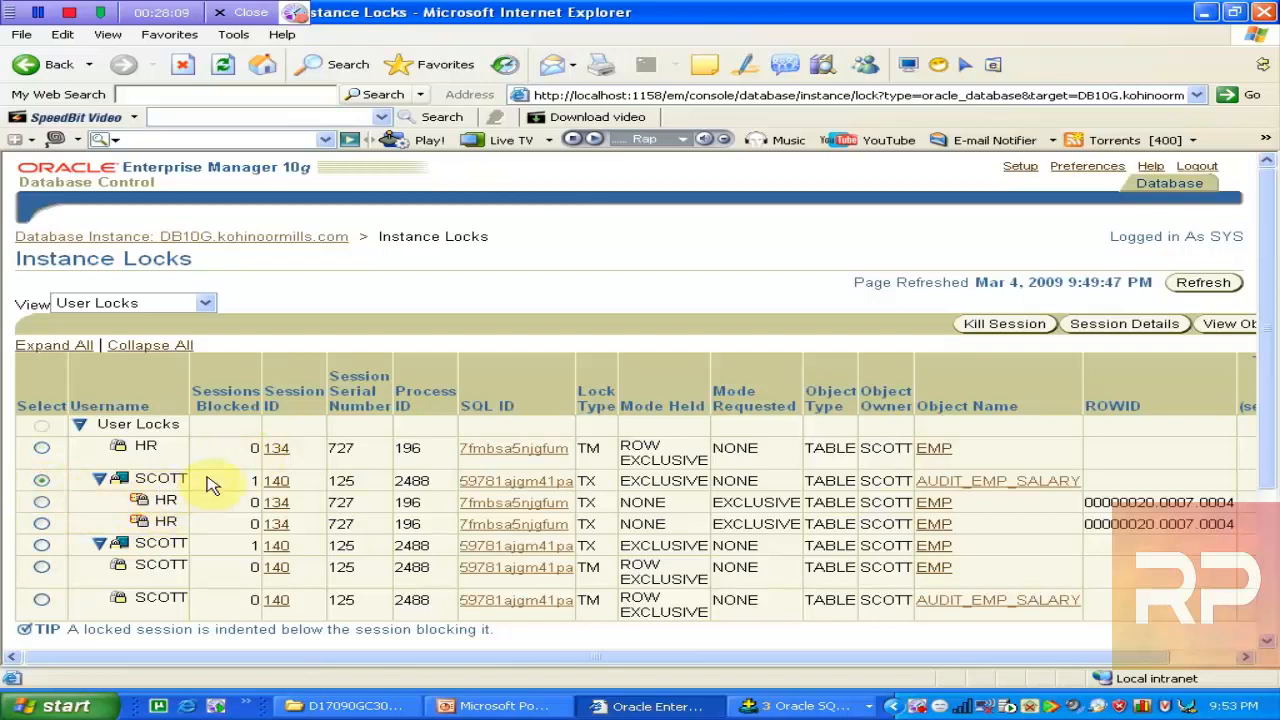
Start the Kill Session for SCOTT's session 140, then bring up the Resolving Lock Conflicts Using SQL slide
{"action": "left_click", "coordinate": [990, 330]}
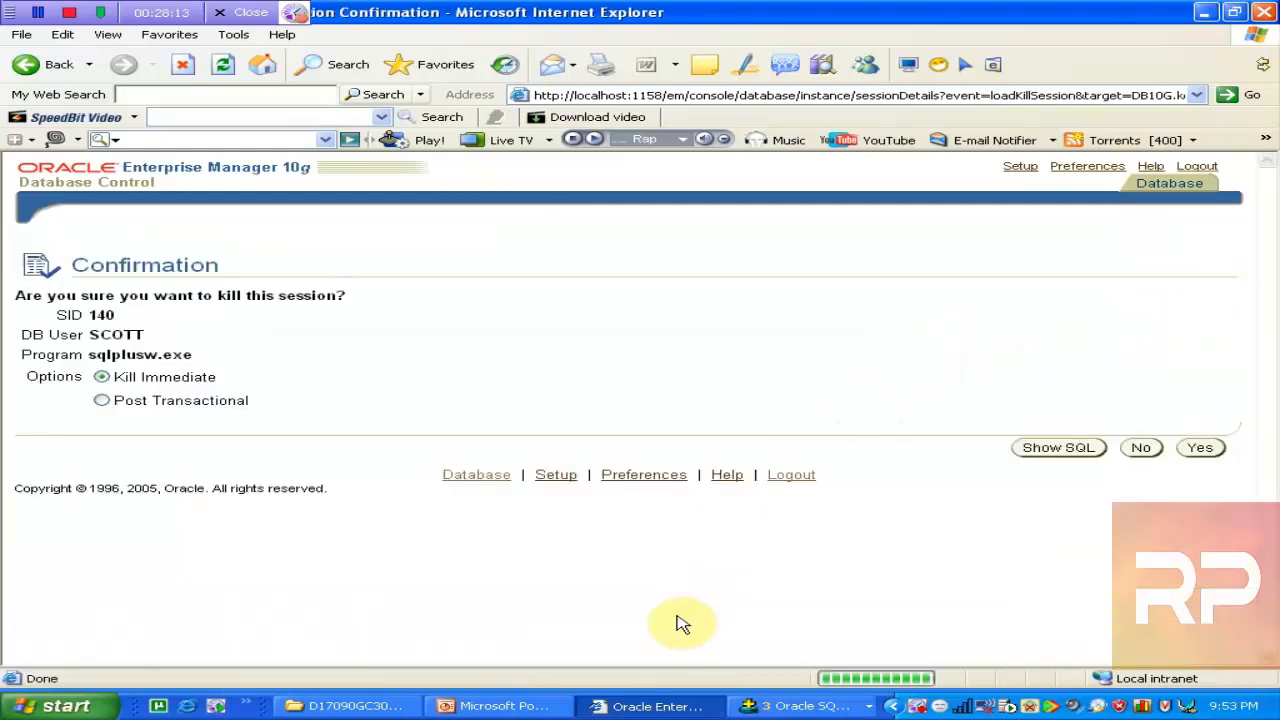
{"action": "left_click", "coordinate": [496, 706]}
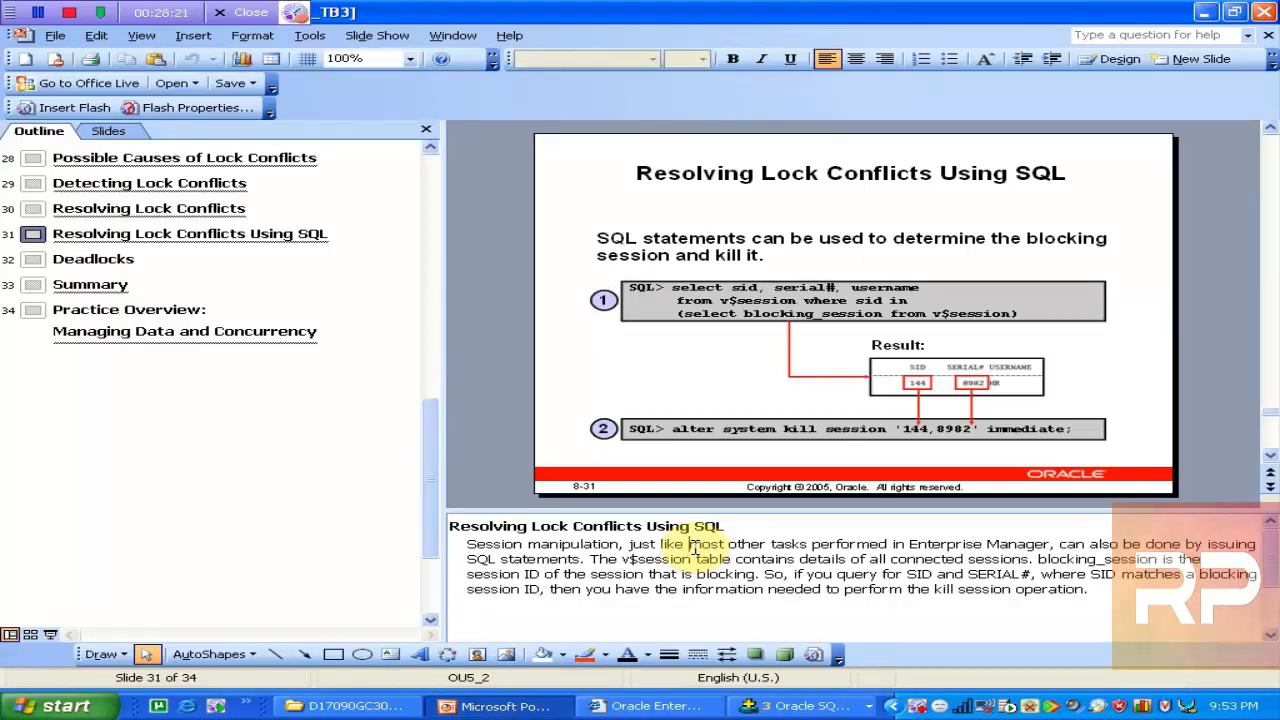
Highlight SID 140 and serial 125 in the SYS query output, then return to the kill confirmation
{"action": "left_click", "coordinate": [768, 707]}
{"action": "left_click", "coordinate": [818, 632]}
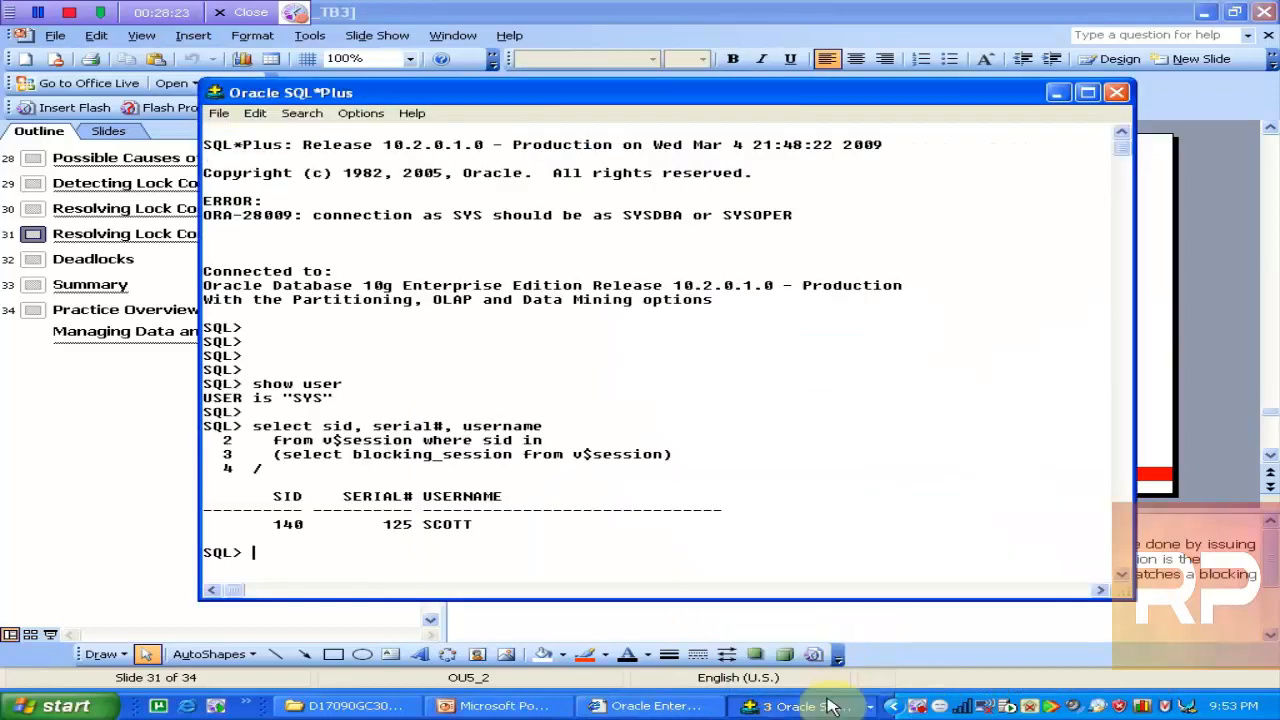
{"action": "double_click", "coordinate": [289, 524]}
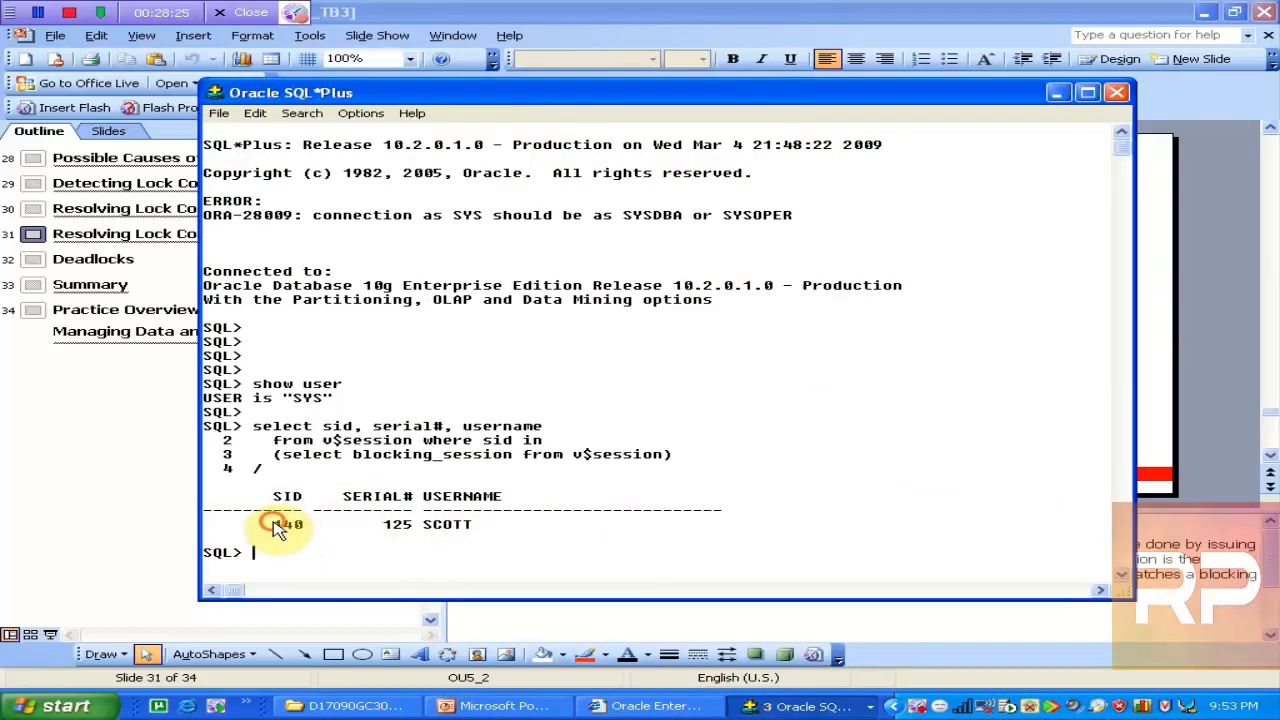
{"action": "left_click_drag", "start_coordinate": [362, 524], "coordinate": [482, 524]}
{"action": "left_click", "coordinate": [753, 16]}
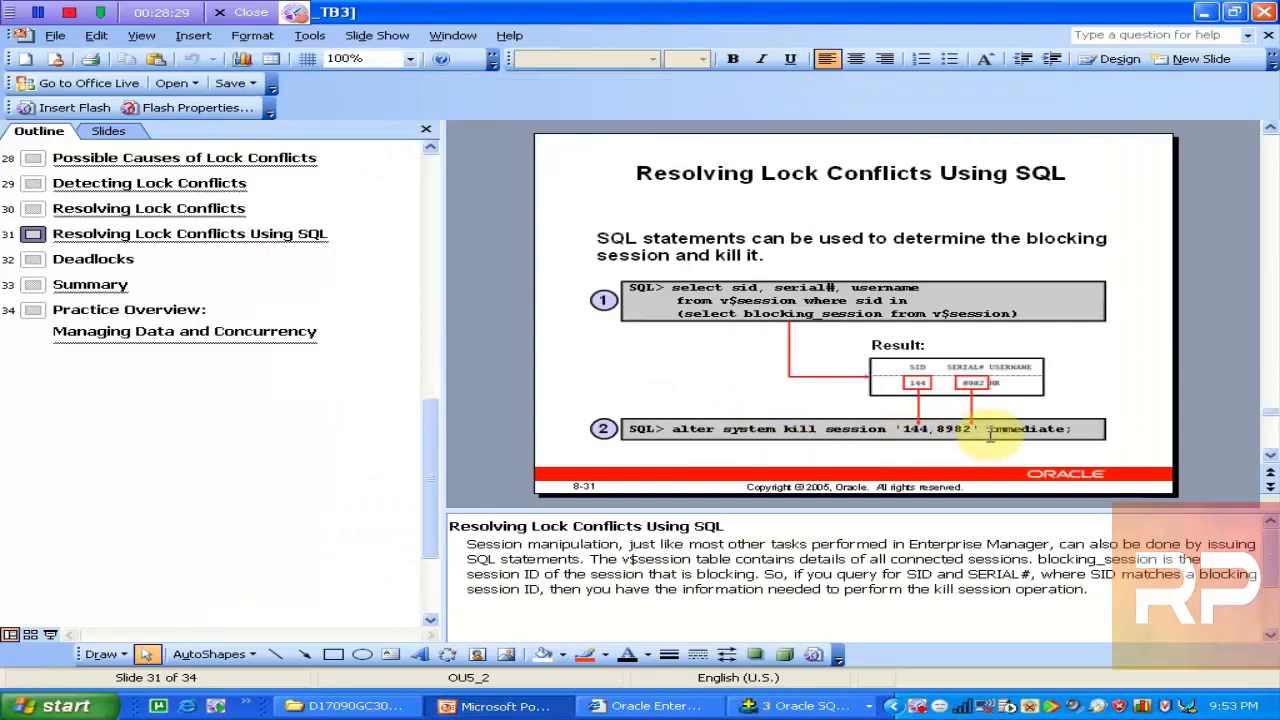
{"action": "left_click", "coordinate": [800, 706]}
{"action": "left_click", "coordinate": [635, 710]}
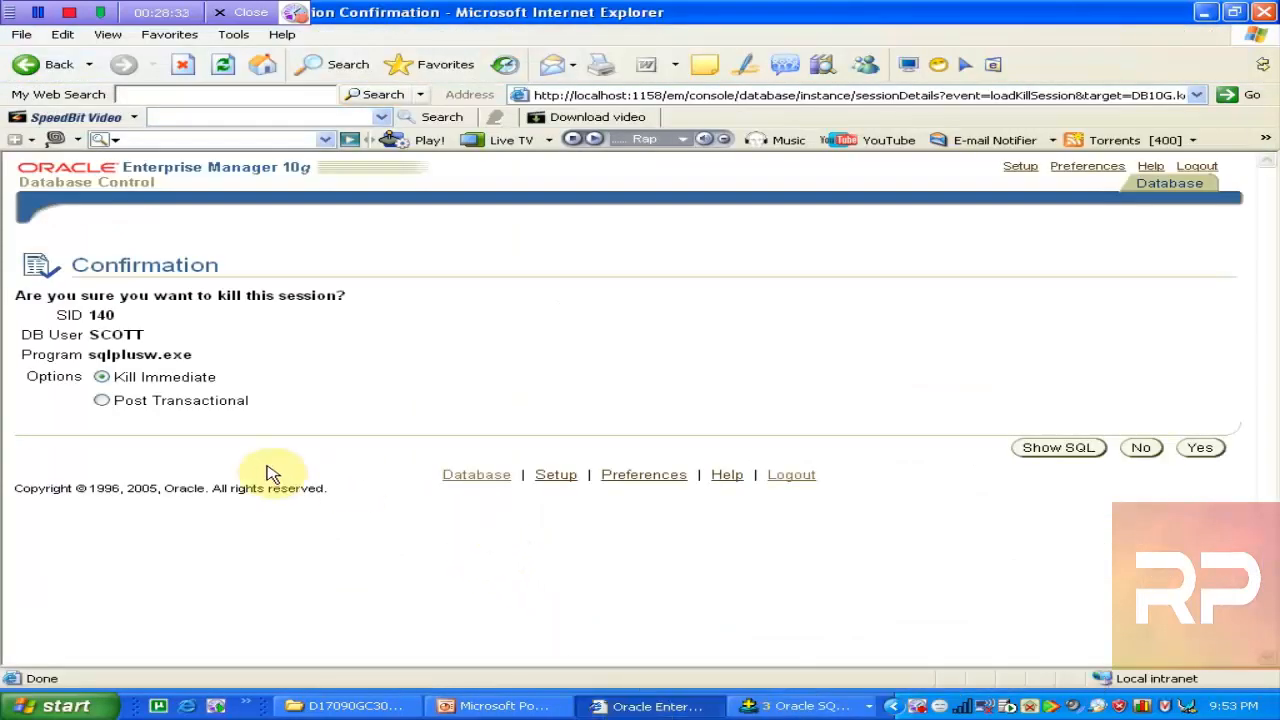
Preview the ALTER SYSTEM KILL SESSION '140,125' IMMEDIATE statement, then go back to the confirmation
{"action": "left_click", "coordinate": [1051, 449]}
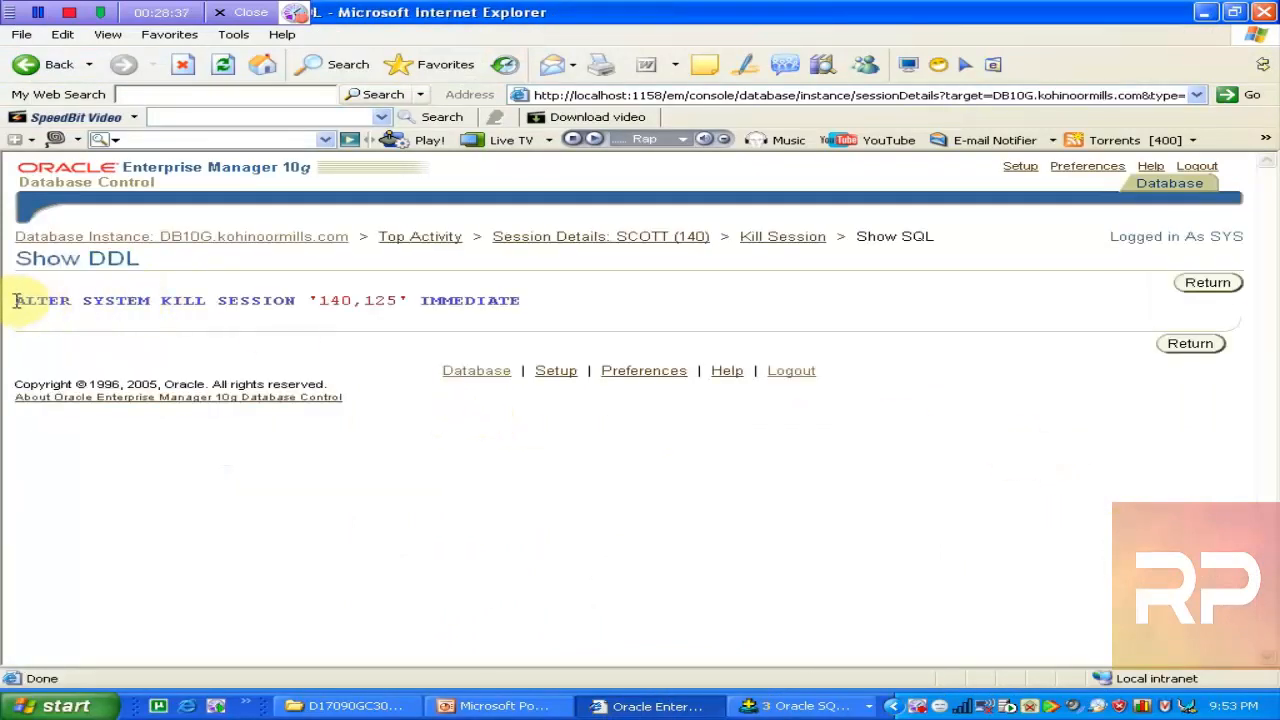
{"action": "left_click_drag", "start_coordinate": [16, 300], "coordinate": [641, 300]}
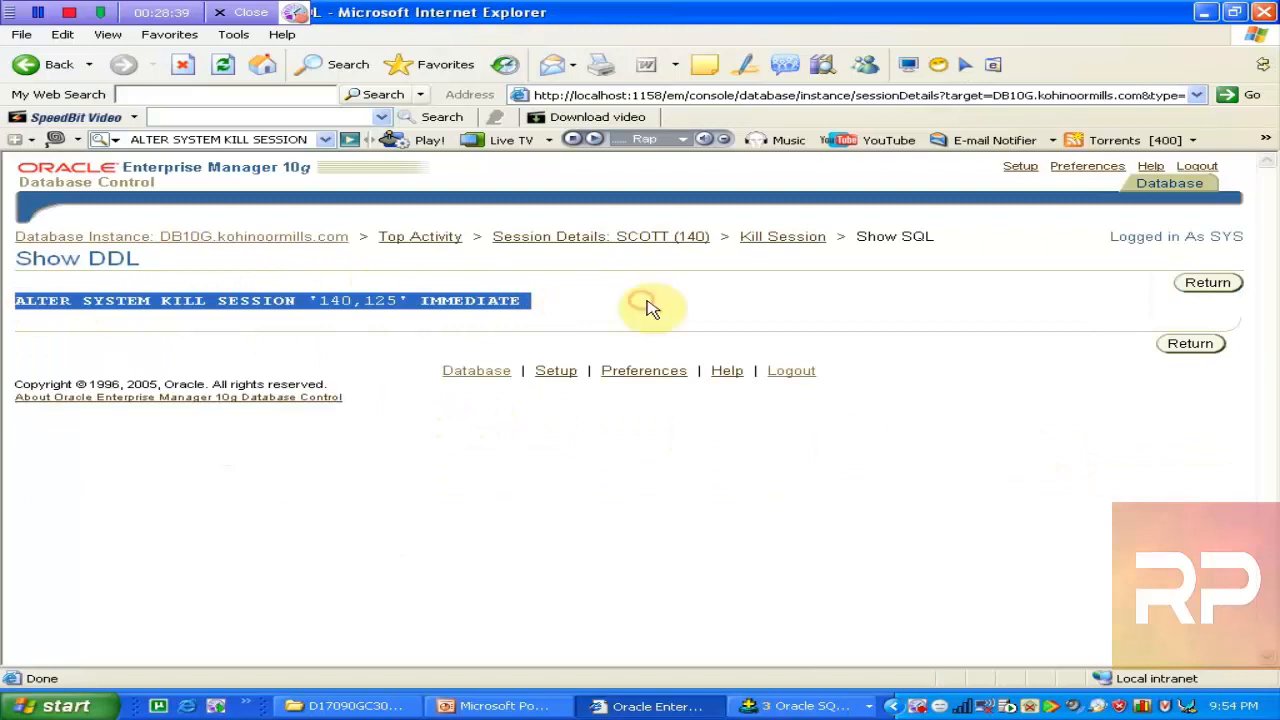
{"action": "left_click", "coordinate": [1180, 343]}
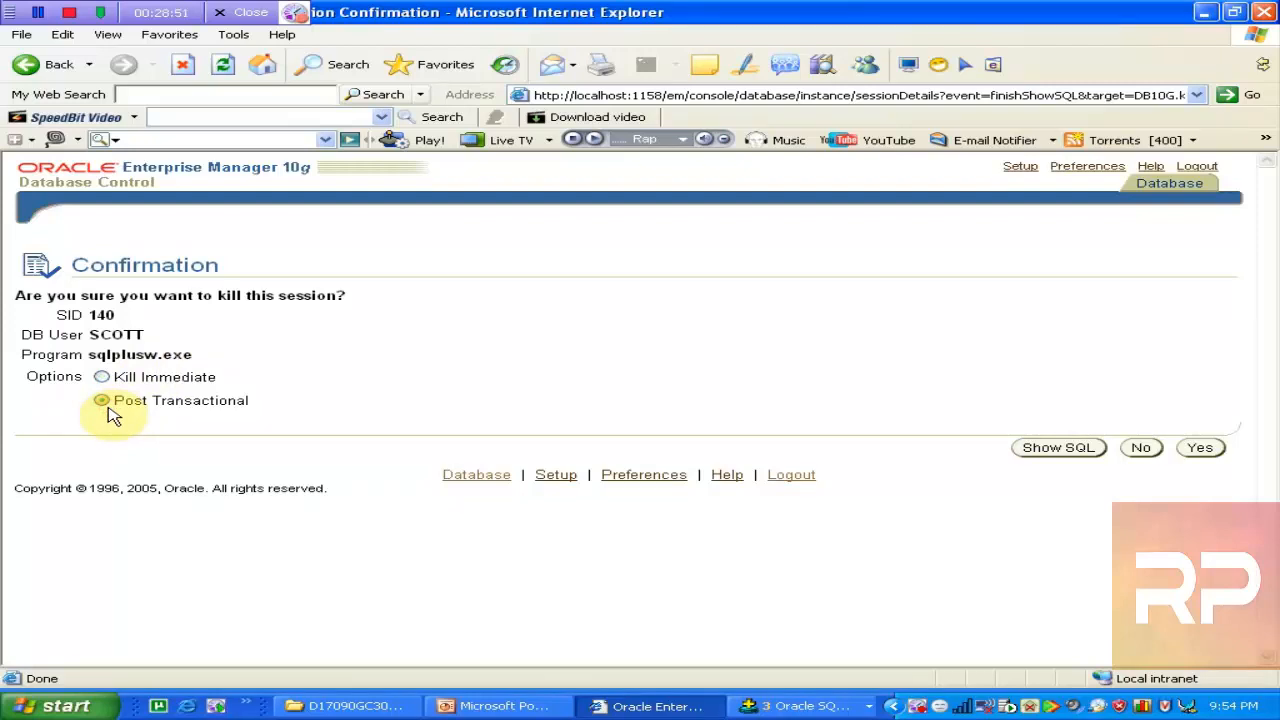
Kill session 140 with Kill Immediate and confirm with Yes
{"action": "left_click", "coordinate": [101, 376]}
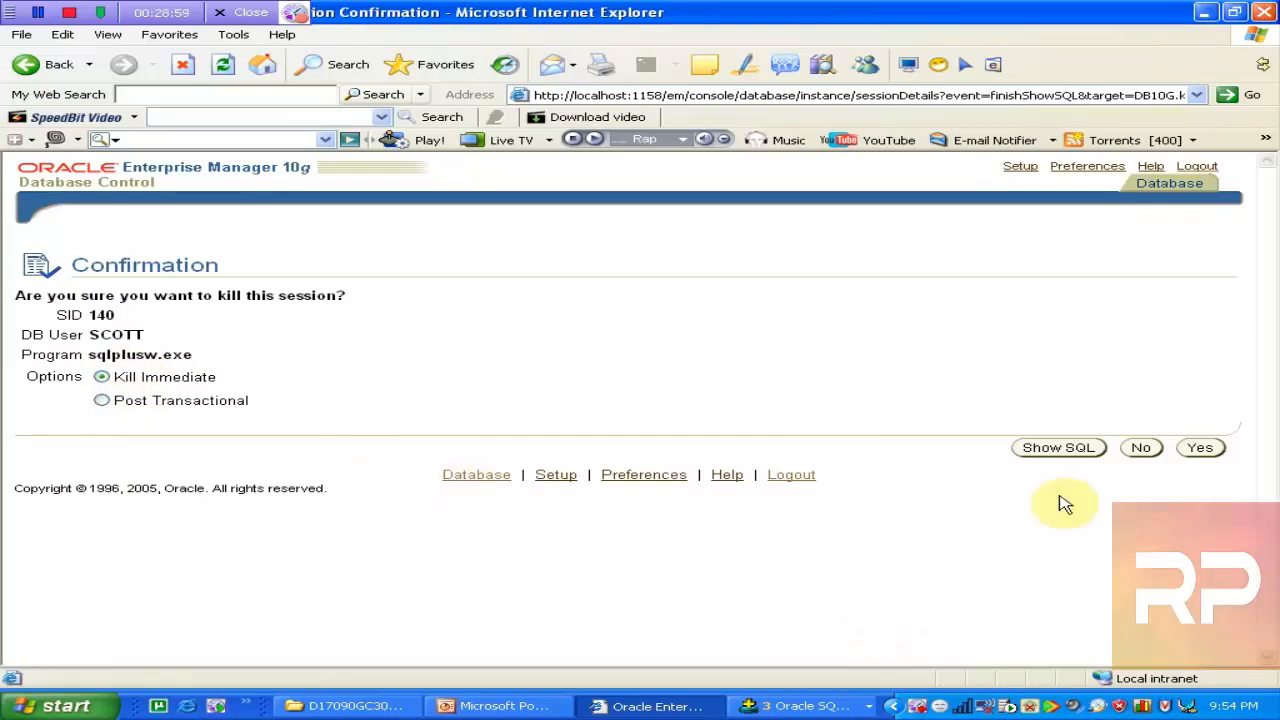
{"action": "left_click", "coordinate": [1202, 448]}
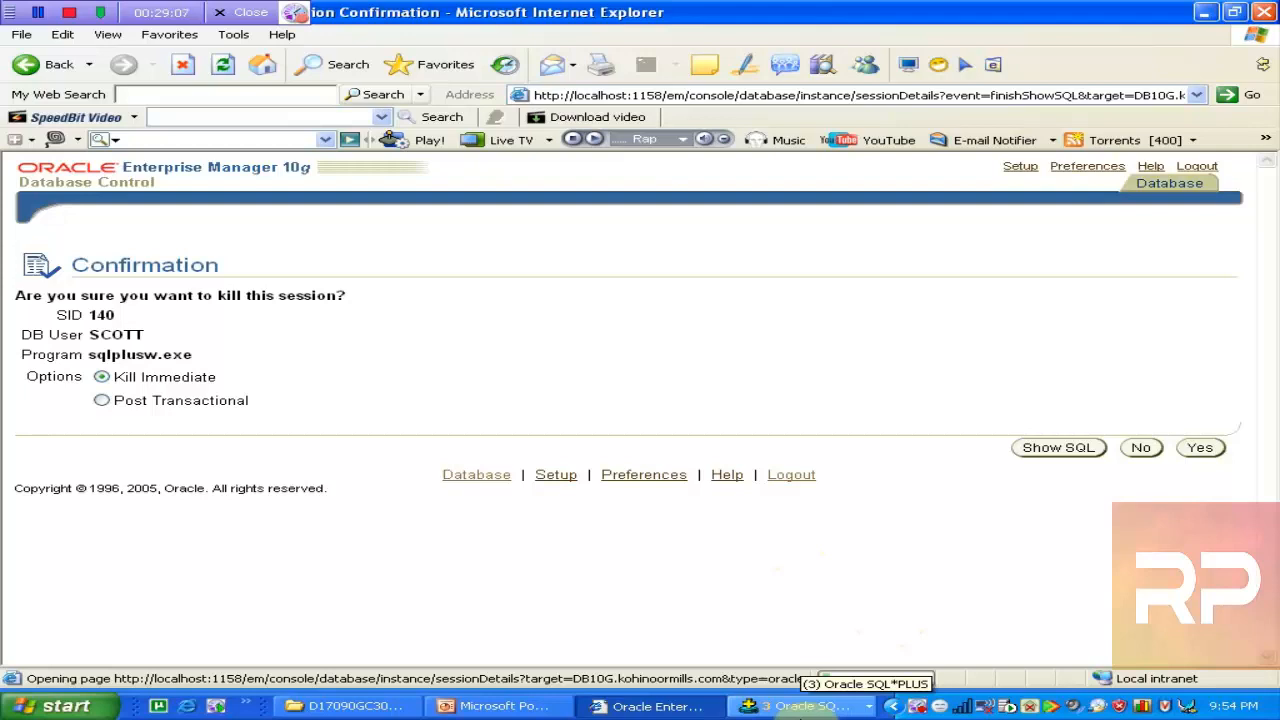
{"action": "left_click", "coordinate": [830, 707]}
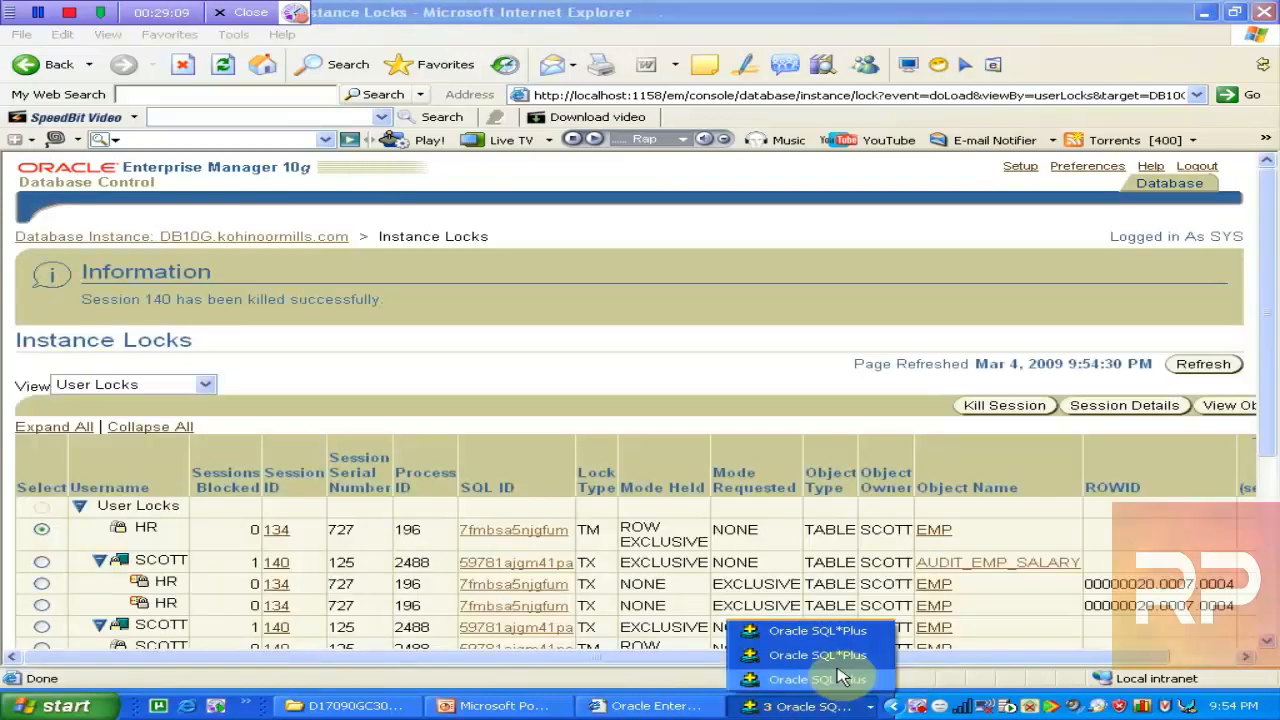
Check the SYS blocking-session output, then refresh the User Locks list several times
{"action": "left_click", "coordinate": [840, 678]}
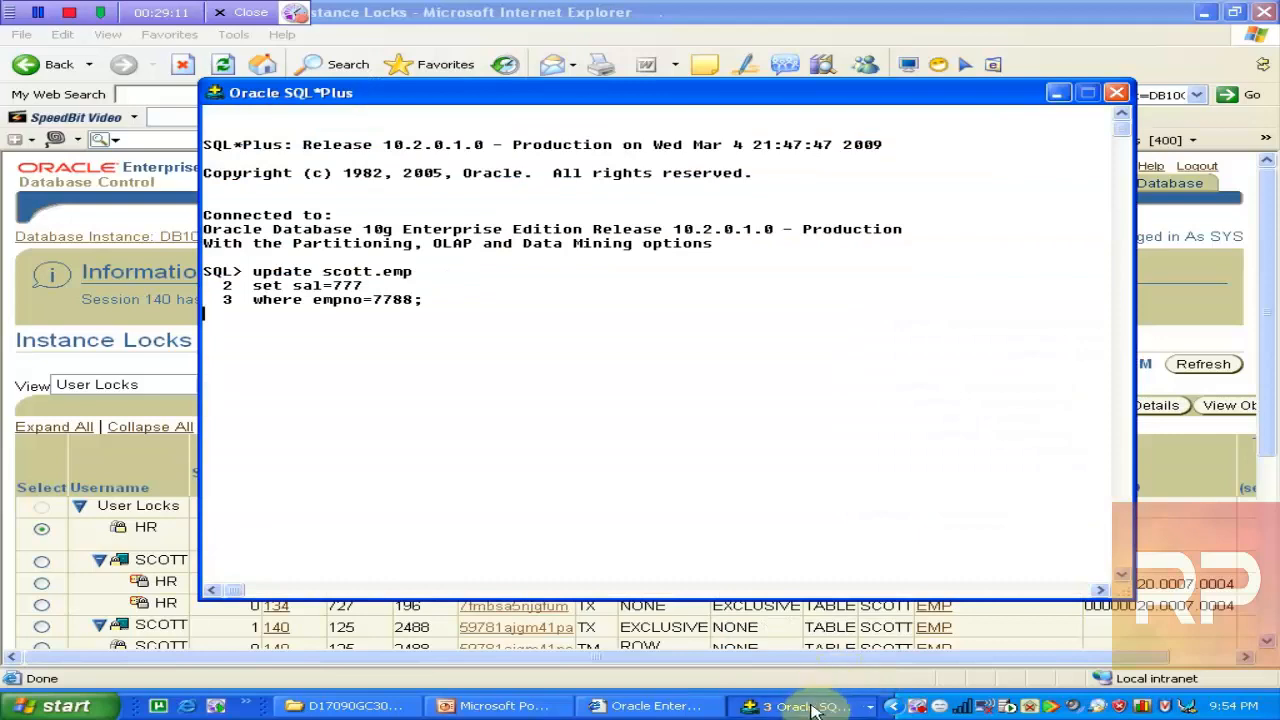
{"action": "left_click", "coordinate": [812, 706]}
{"action": "left_click", "coordinate": [862, 645]}
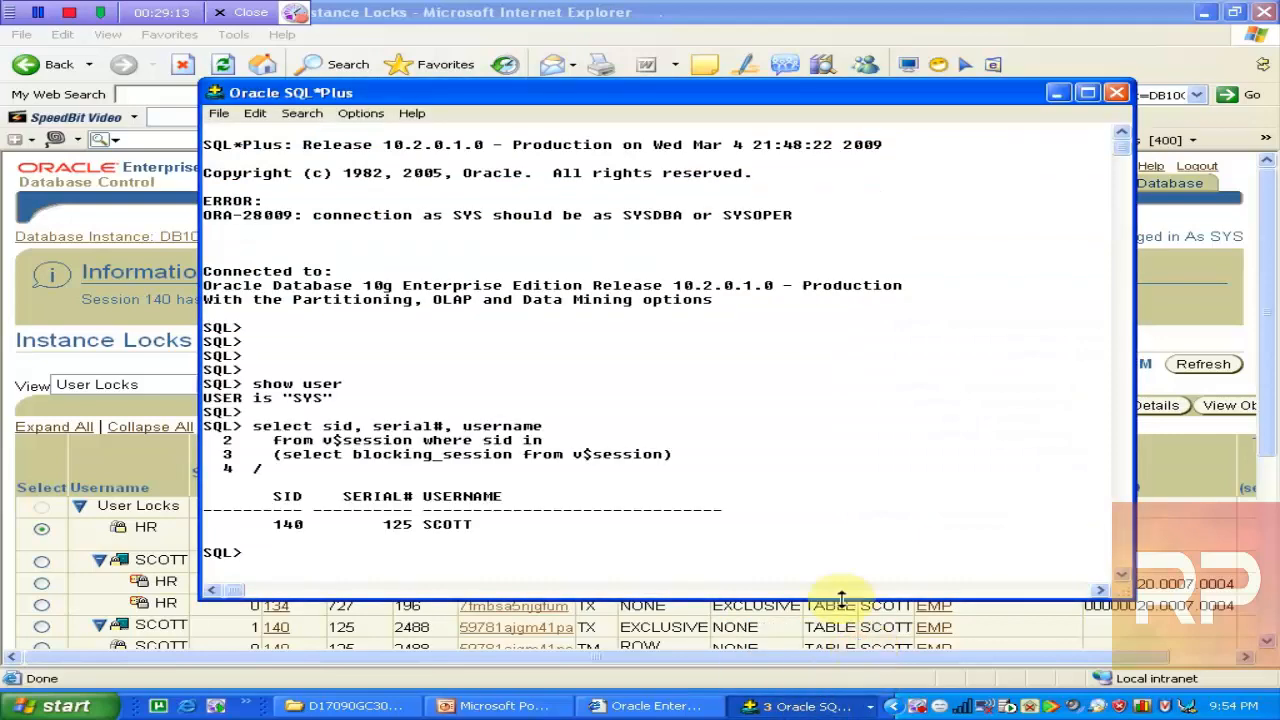
{"action": "left_click", "coordinate": [925, 52]}
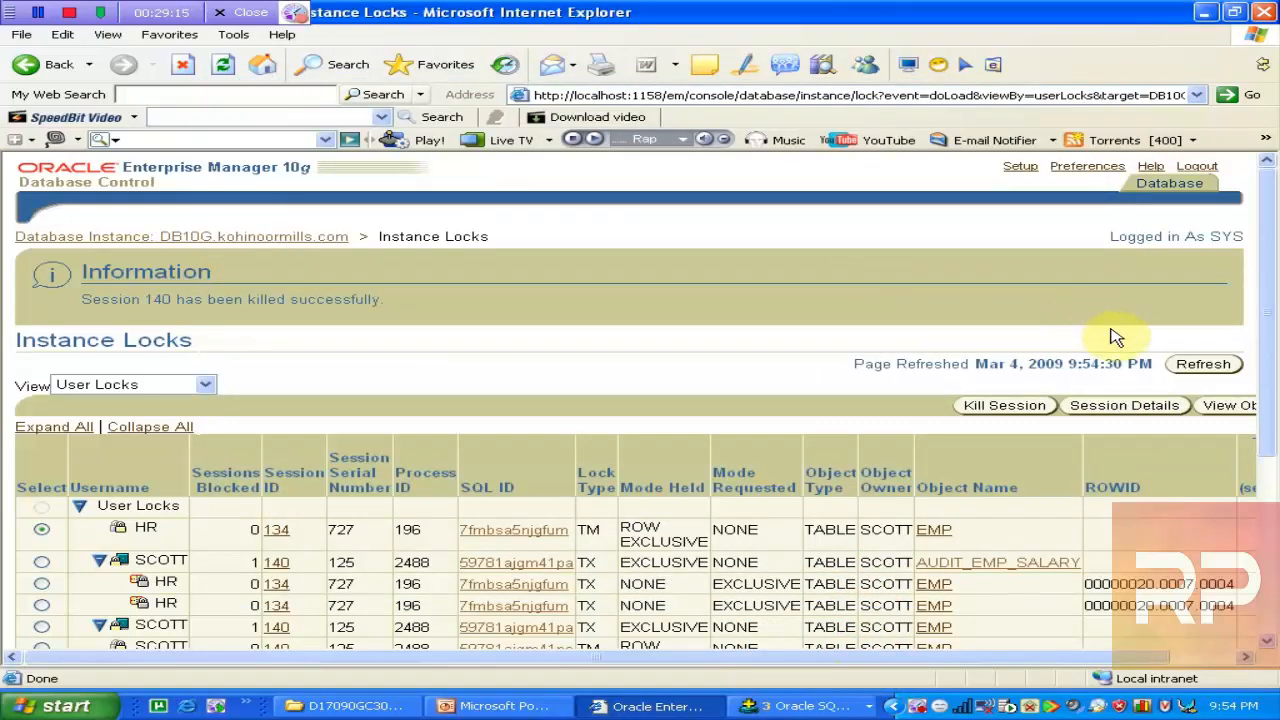
{"action": "left_click", "coordinate": [1176, 368]}
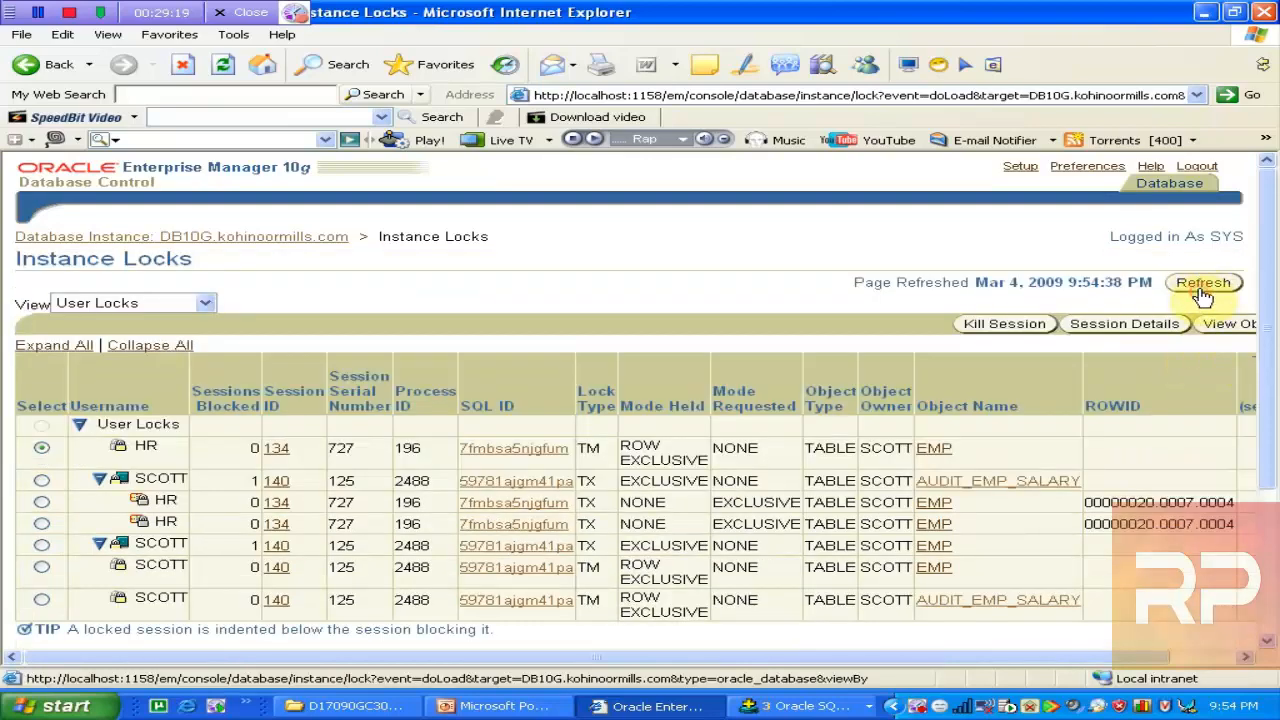
{"action": "left_click", "coordinate": [1203, 287]}
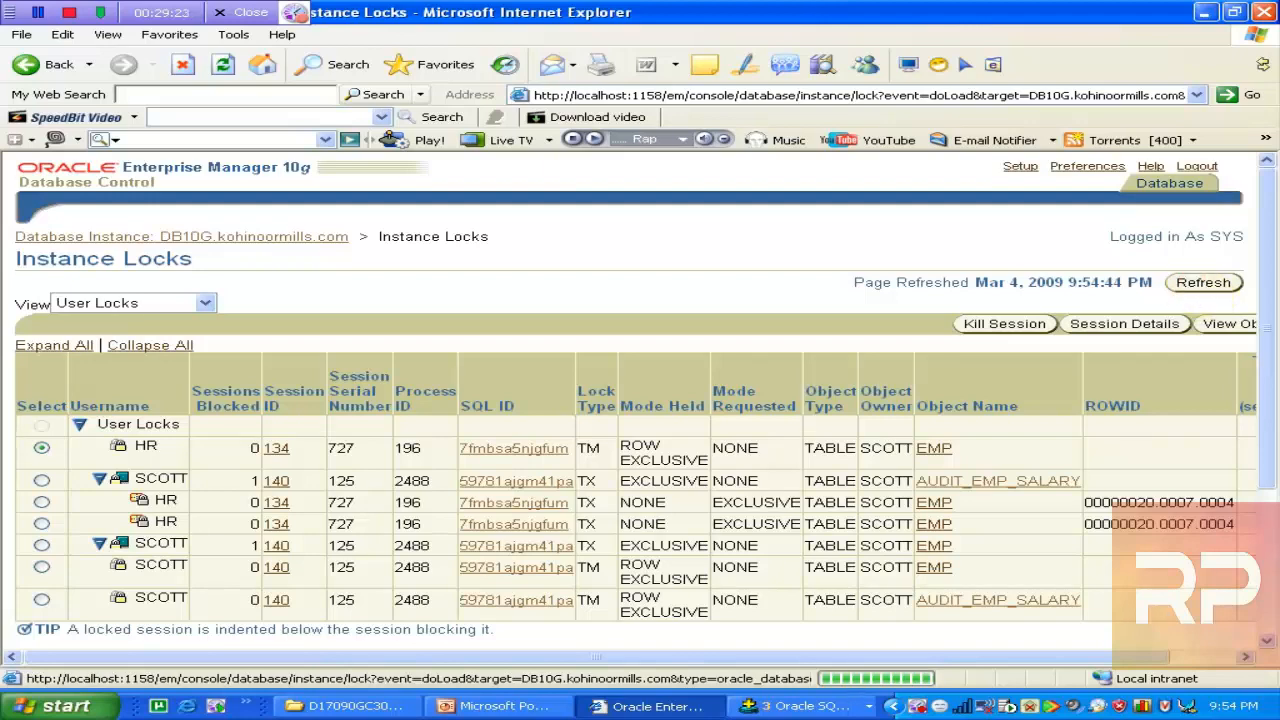
{"action": "left_click", "coordinate": [1201, 284]}
{"action": "left_click", "coordinate": [1203, 282]}
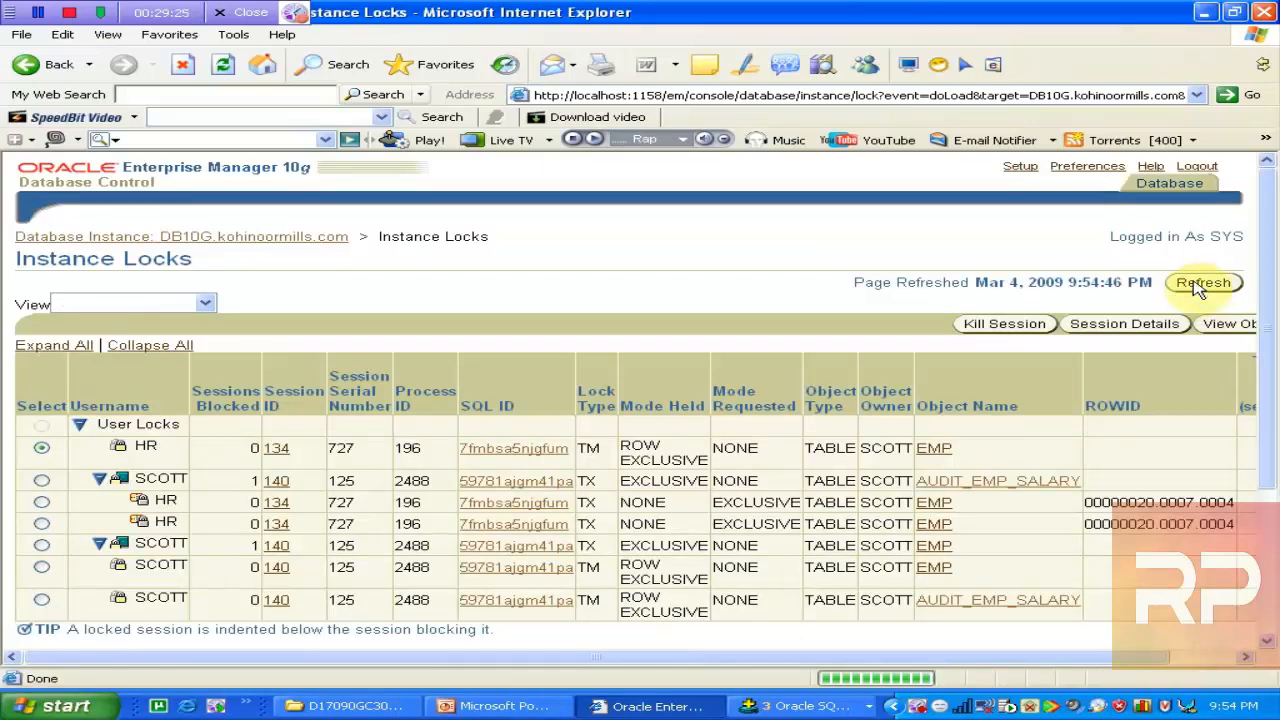
Look through the SQL*Plus sessions again, ending on SYS, and return to Instance Locks
{"action": "left_click", "coordinate": [805, 710]}
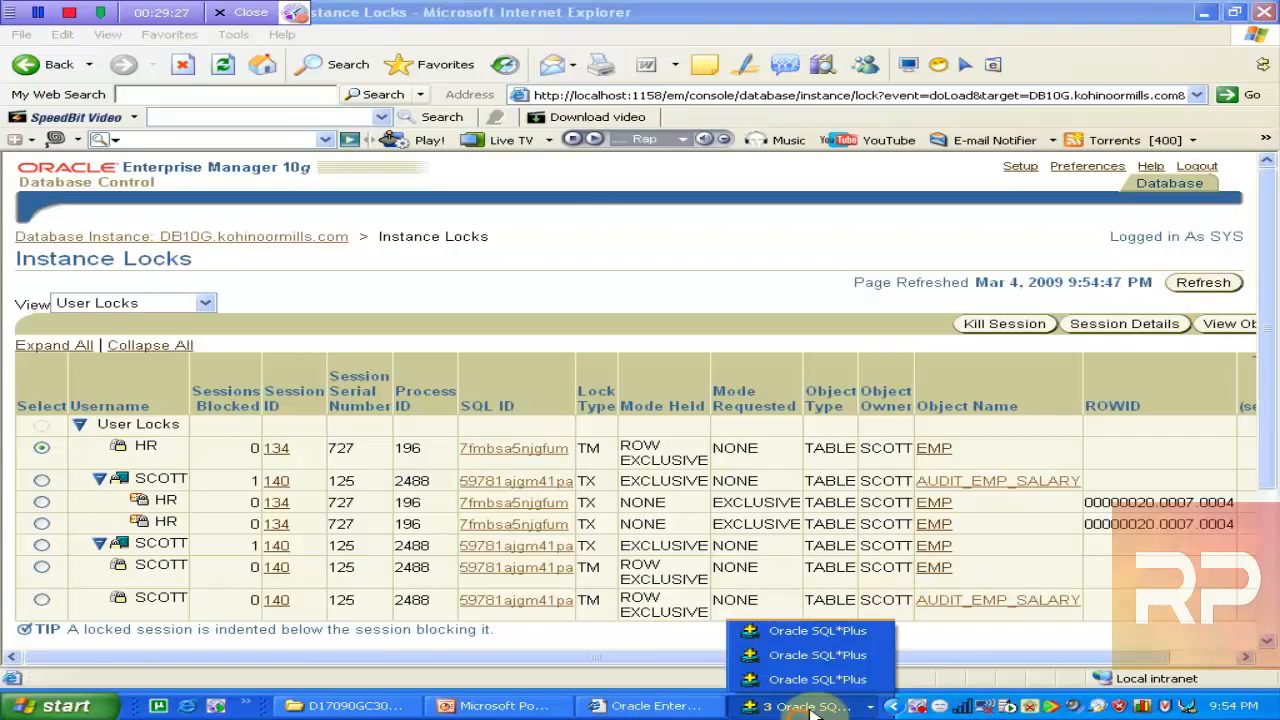
{"action": "left_click", "coordinate": [830, 660]}
{"action": "left_click", "coordinate": [828, 706]}
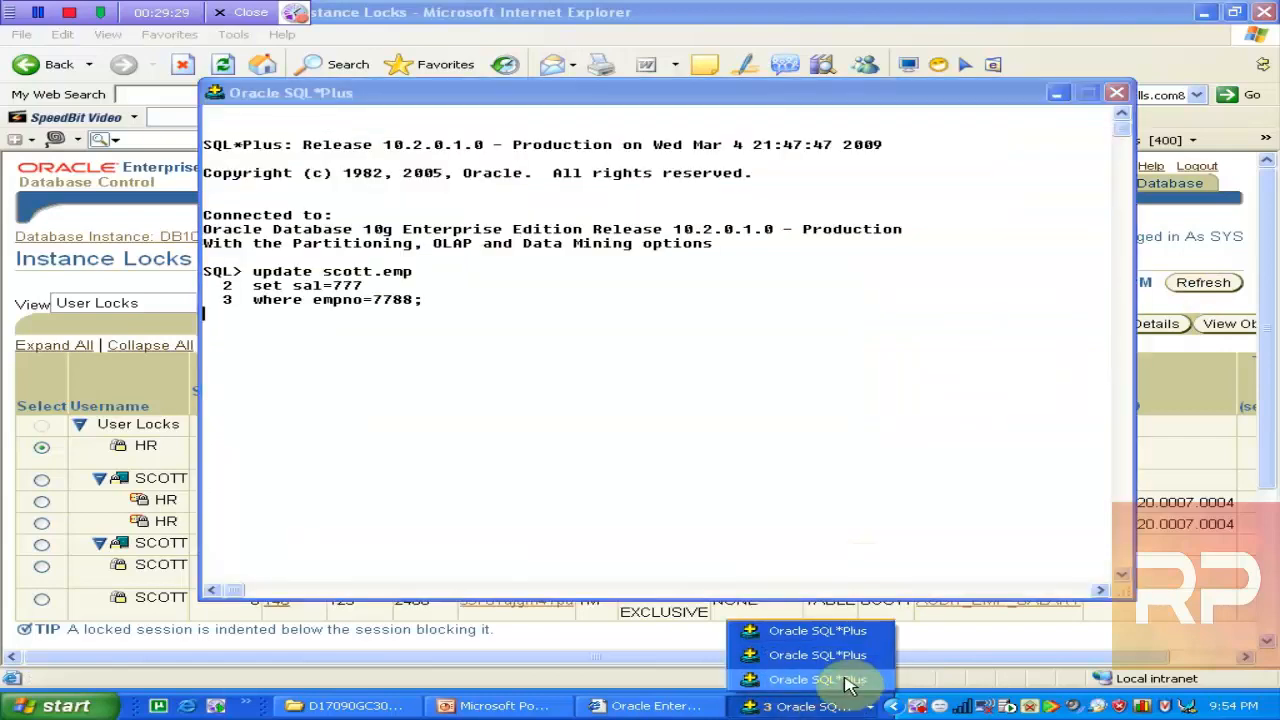
{"action": "left_click", "coordinate": [860, 668]}
{"action": "left_click", "coordinate": [815, 706]}
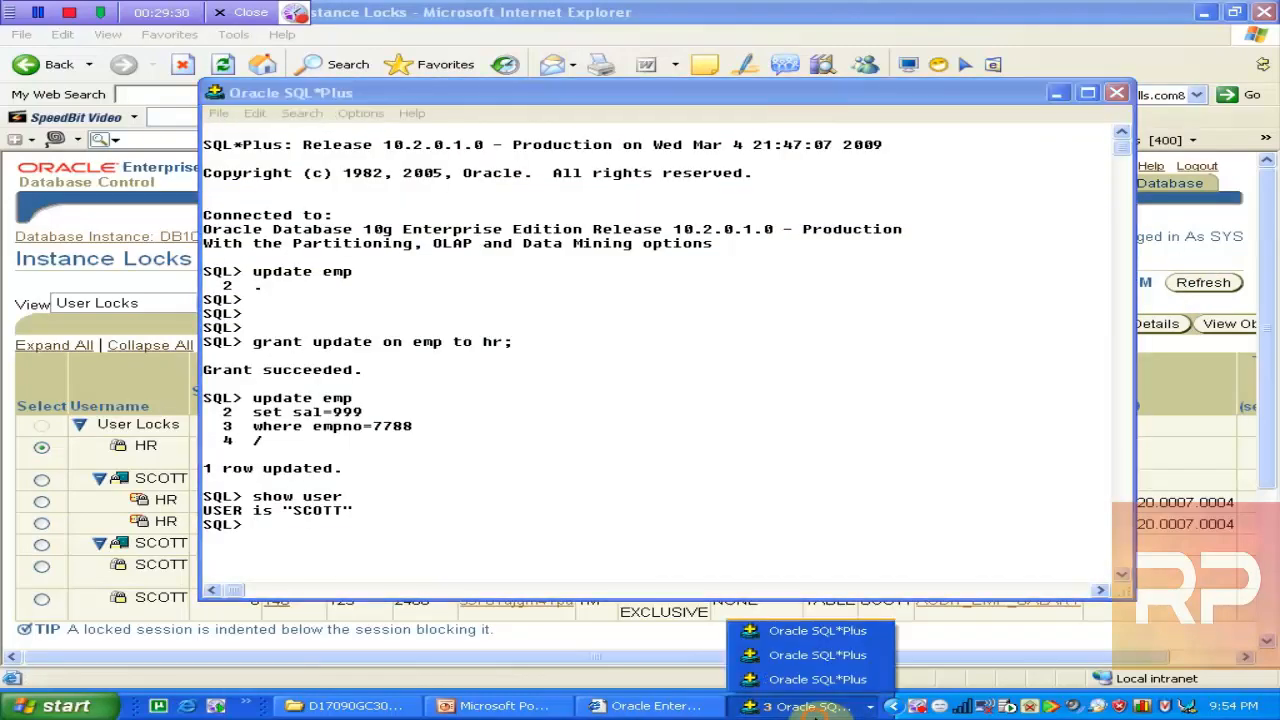
{"action": "left_click", "coordinate": [843, 643]}
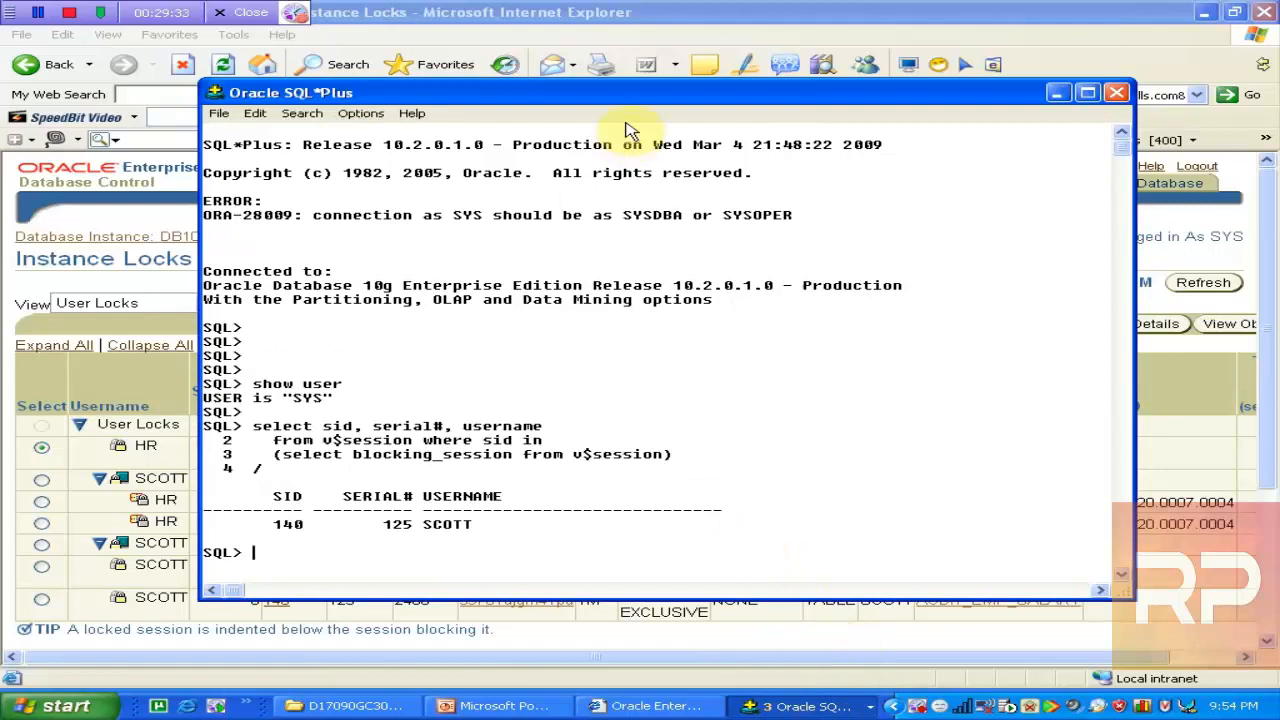
{"action": "left_click", "coordinate": [603, 28]}
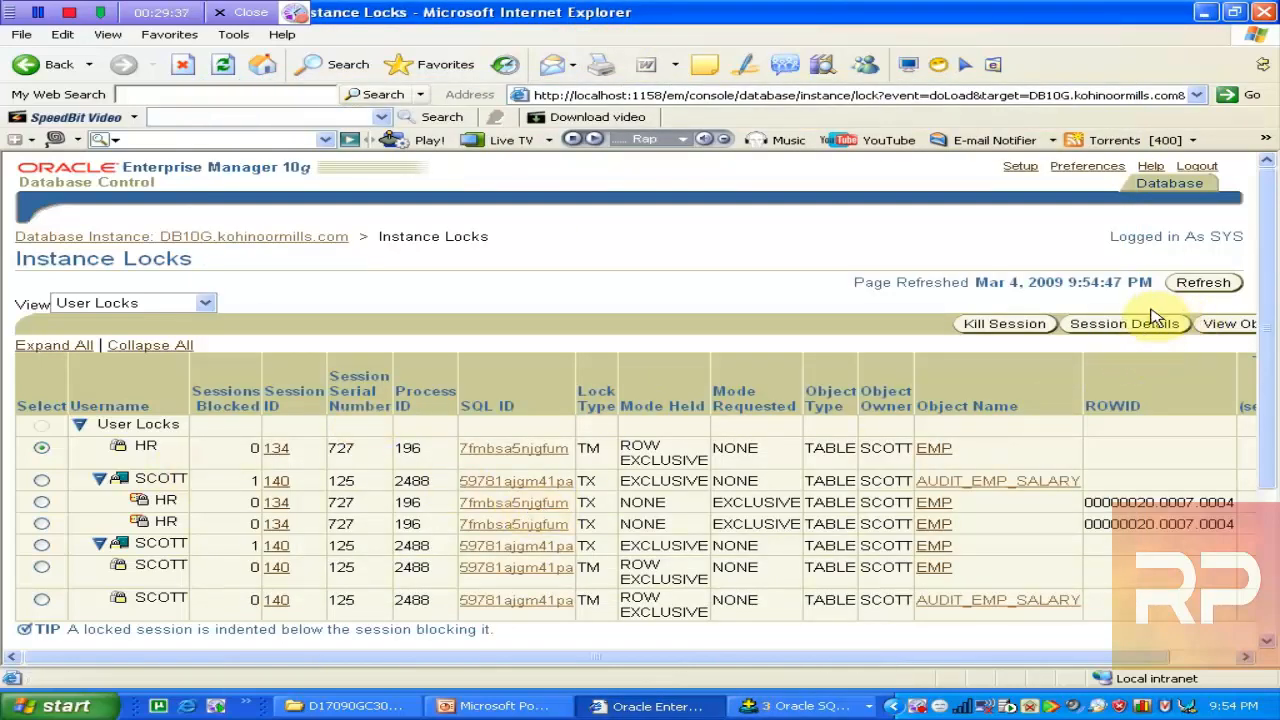
Refresh the locks until only HR session 134 remains, then open its SQL ID link
{"action": "left_click", "coordinate": [41, 481]}
{"action": "left_click", "coordinate": [1201, 283]}
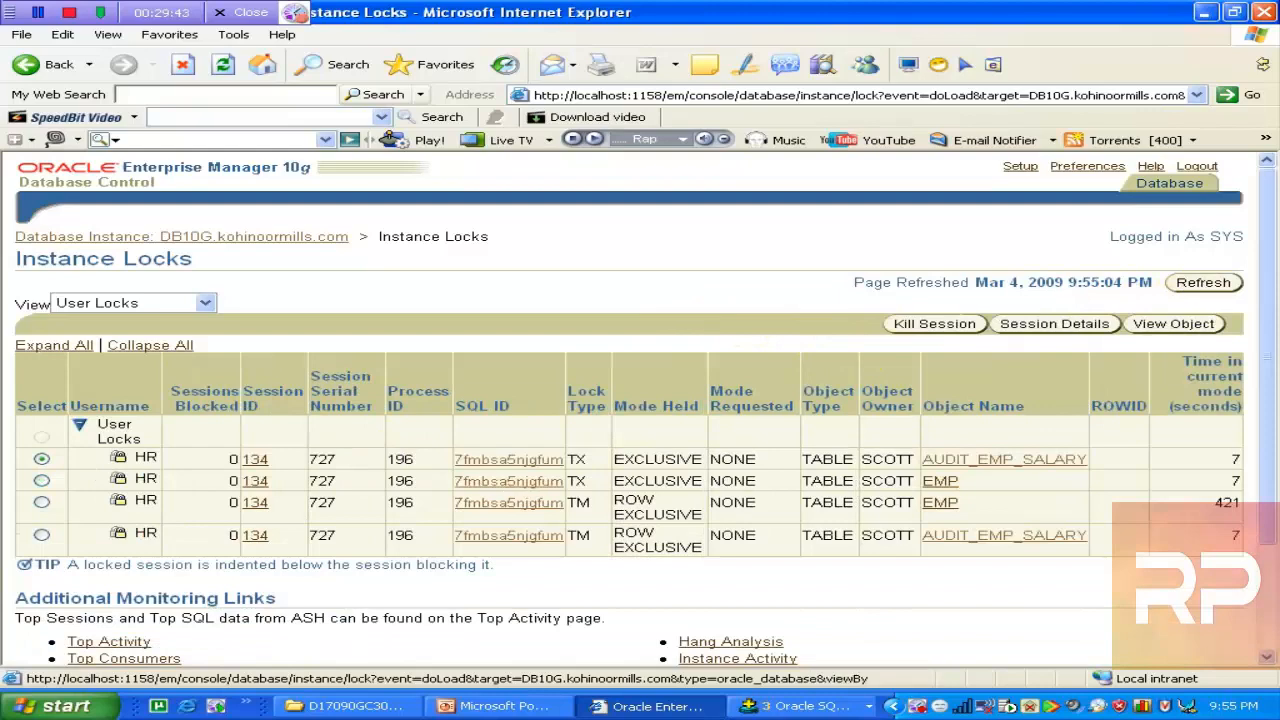
{"action": "left_click", "coordinate": [810, 706]}
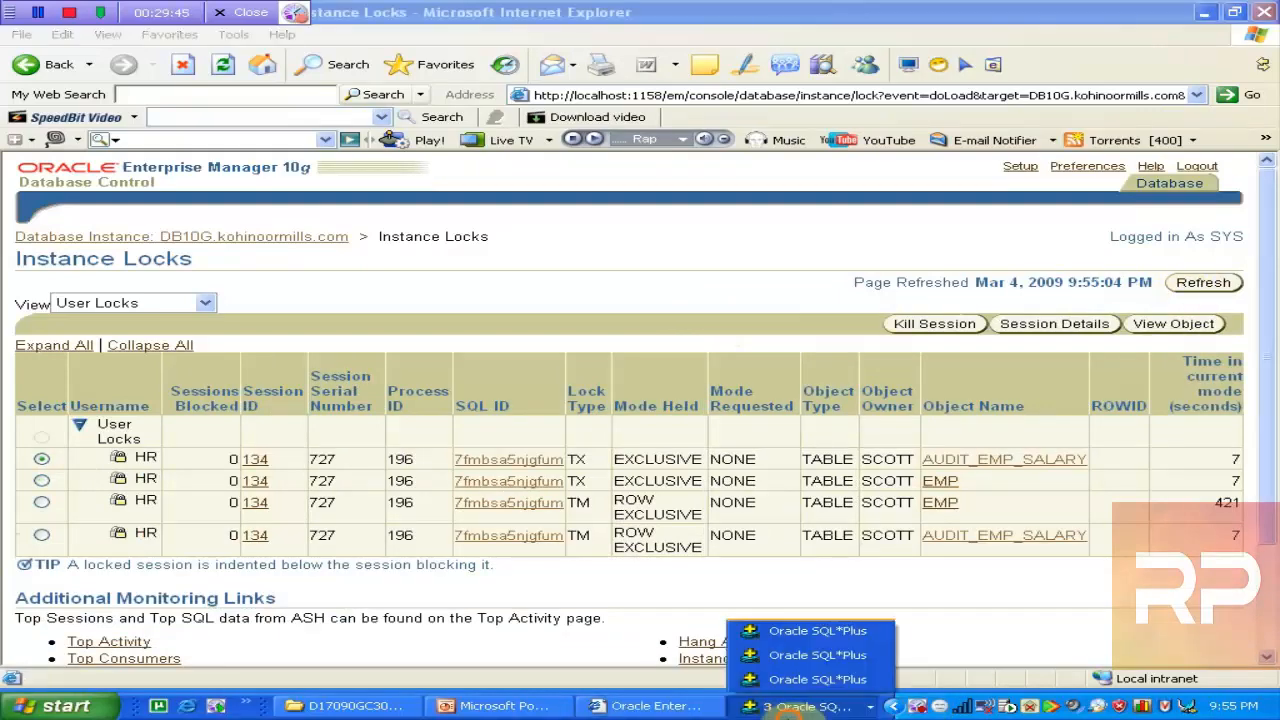
{"action": "left_click", "coordinate": [802, 678]}
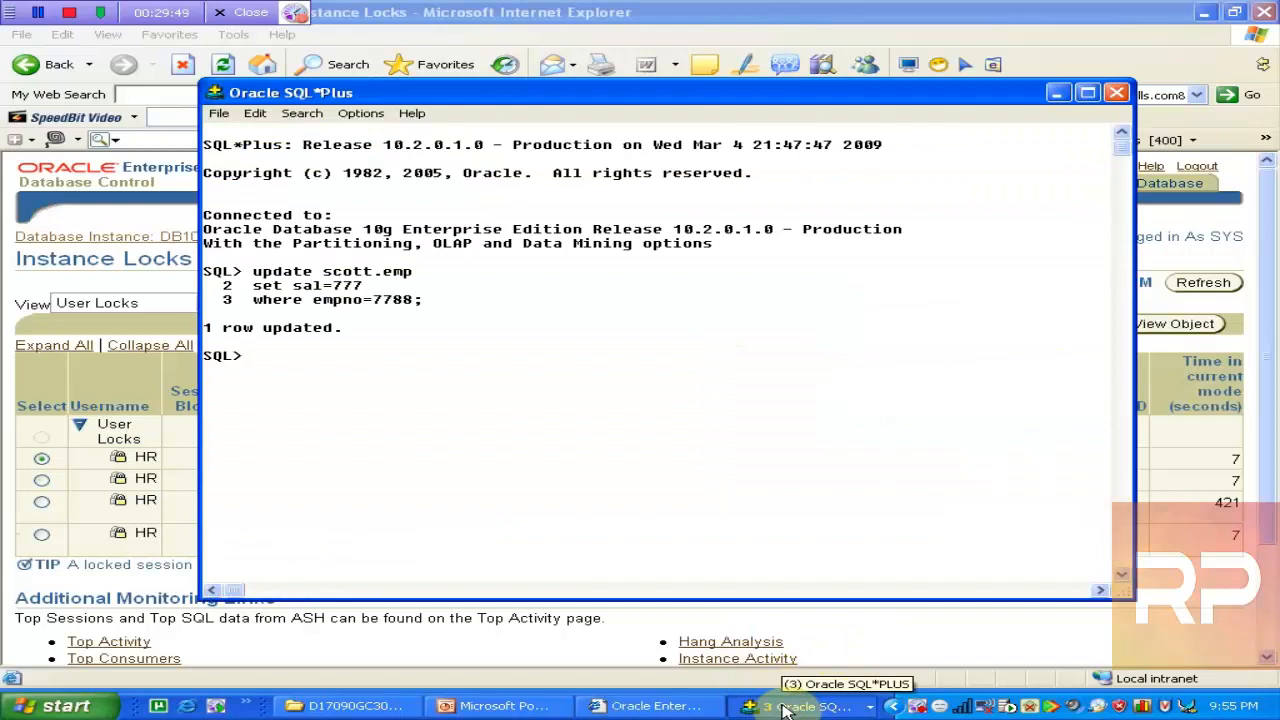
{"action": "left_click", "coordinate": [925, 14]}
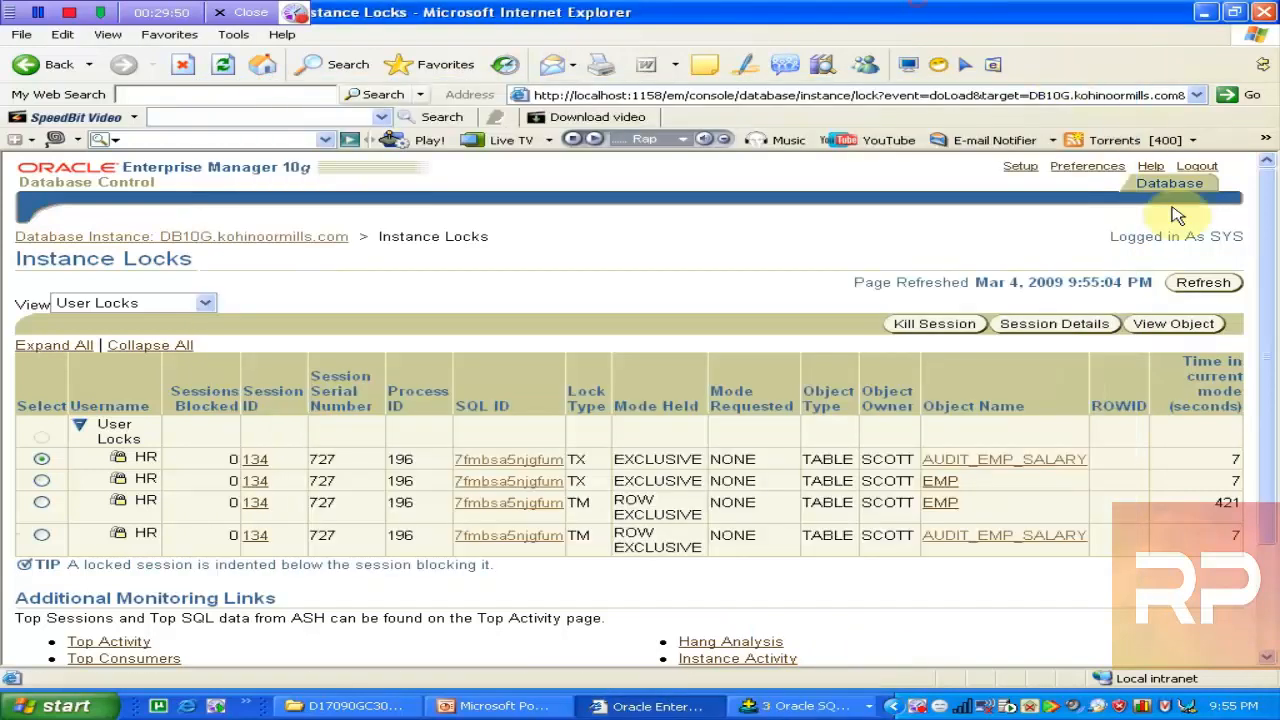
{"action": "left_click", "coordinate": [1212, 282]}
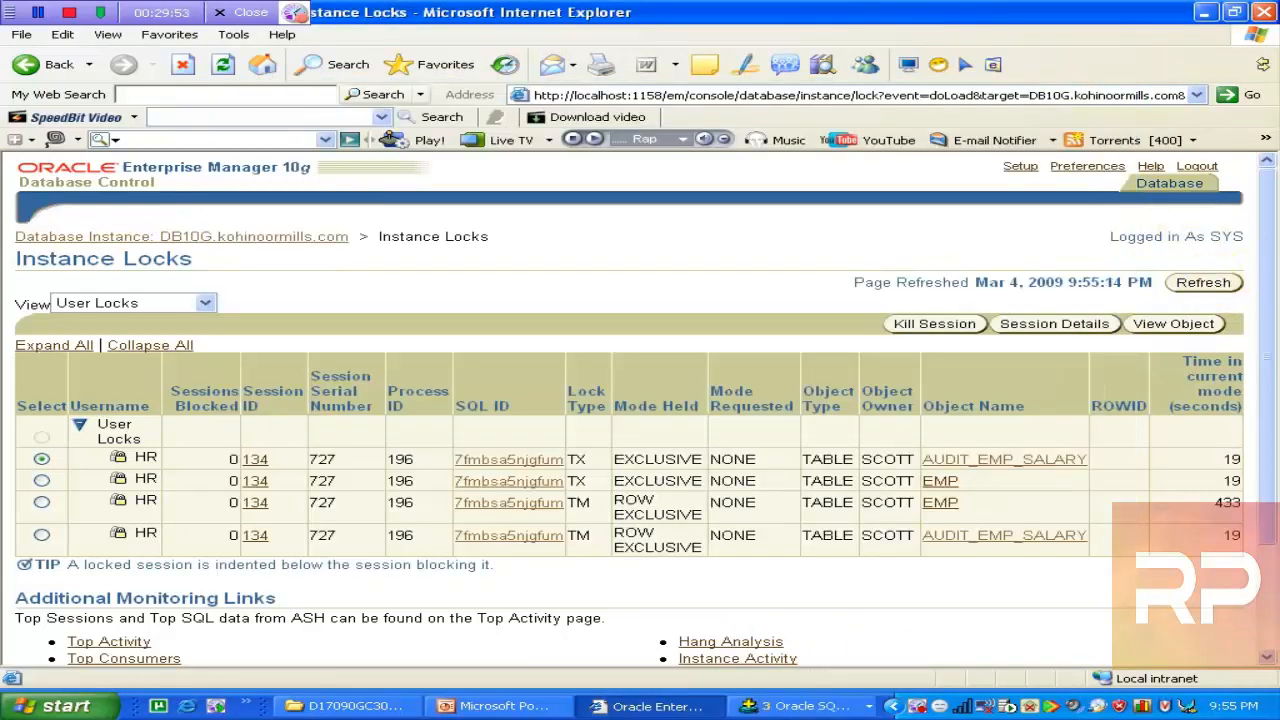
{"action": "left_click", "coordinate": [577, 503]}
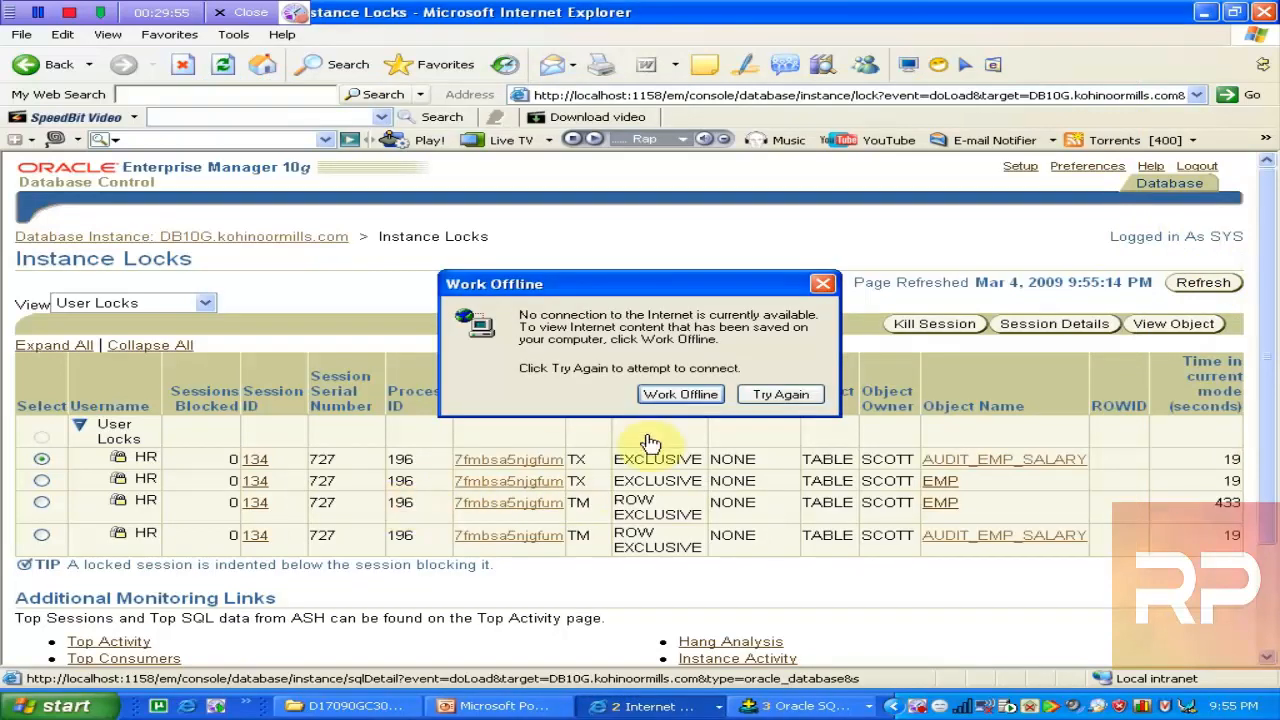
Choose Work Offline to dismiss the connection prompt and stay on Instance Locks
{"action": "left_click", "coordinate": [730, 25]}
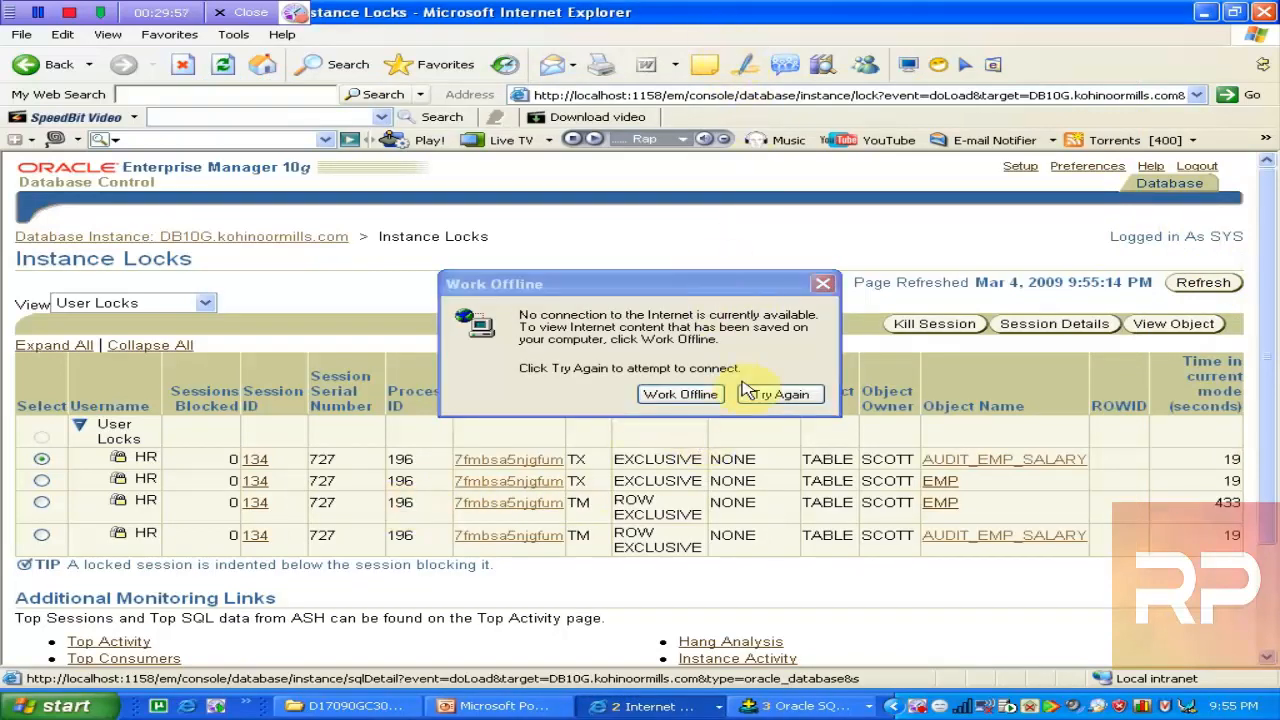
{"action": "left_click", "coordinate": [680, 395]}
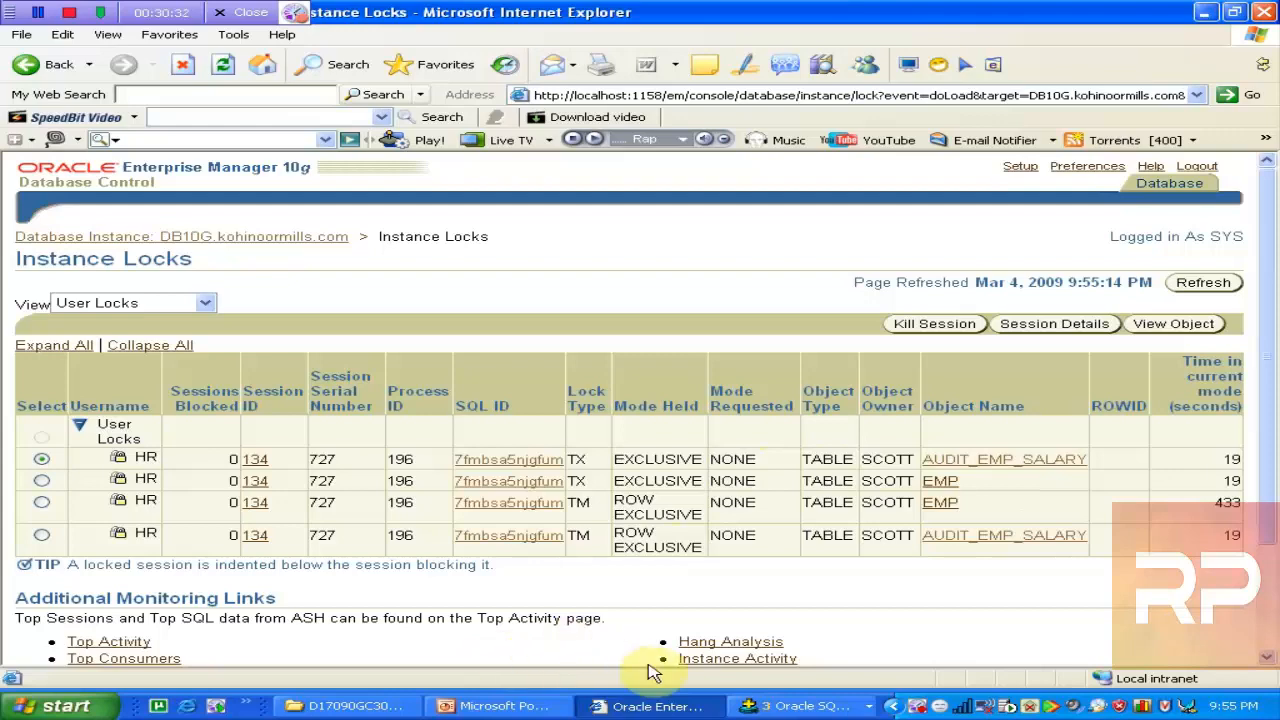
Rerun the blocking-session query with / in the SYS session, getting 'no rows selected'
{"action": "left_click", "coordinate": [808, 706]}
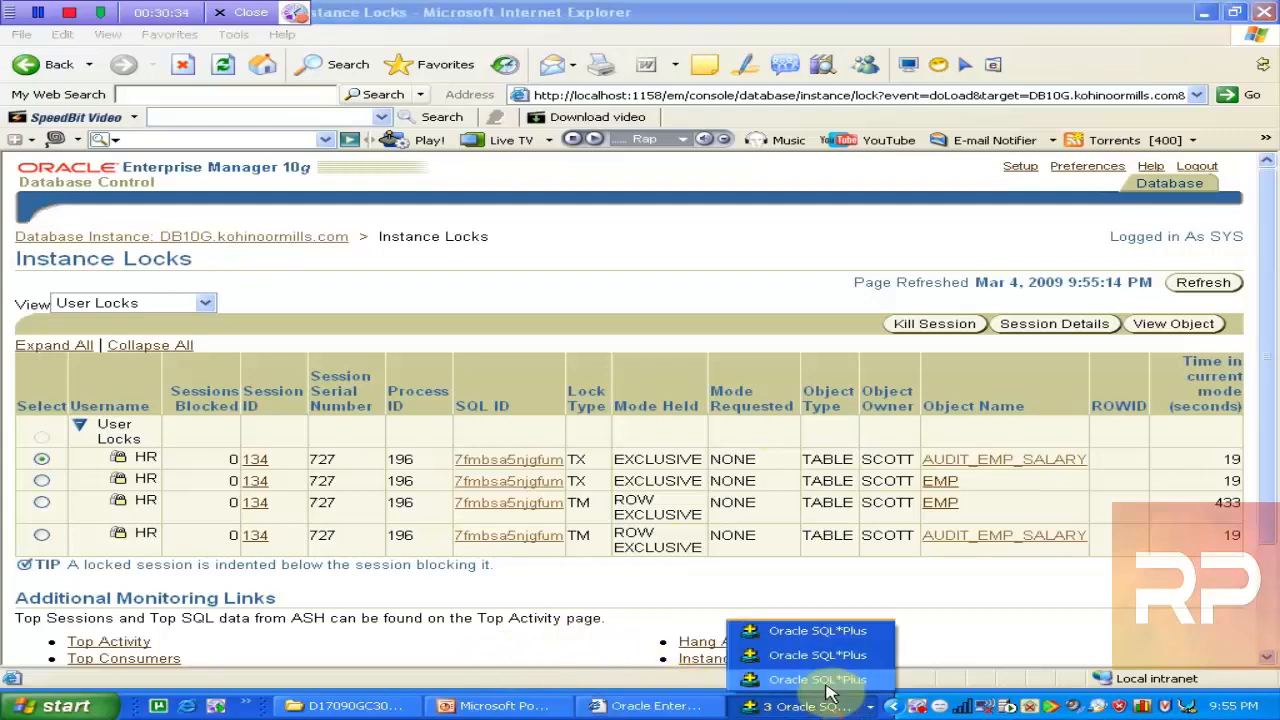
{"action": "left_click", "coordinate": [826, 686]}
{"action": "left_click", "coordinate": [826, 694]}
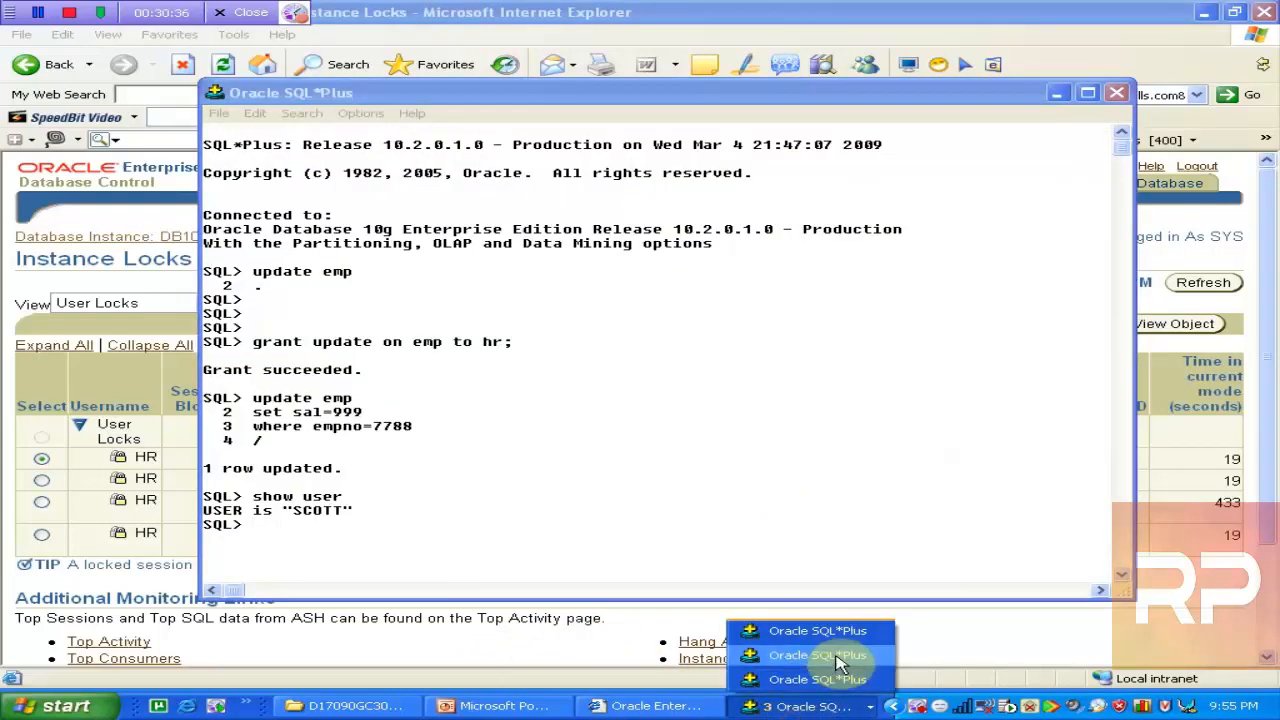
{"action": "left_click", "coordinate": [812, 636]}
{"action": "type", "text": "/"}
{"action": "key", "text": "Return"}
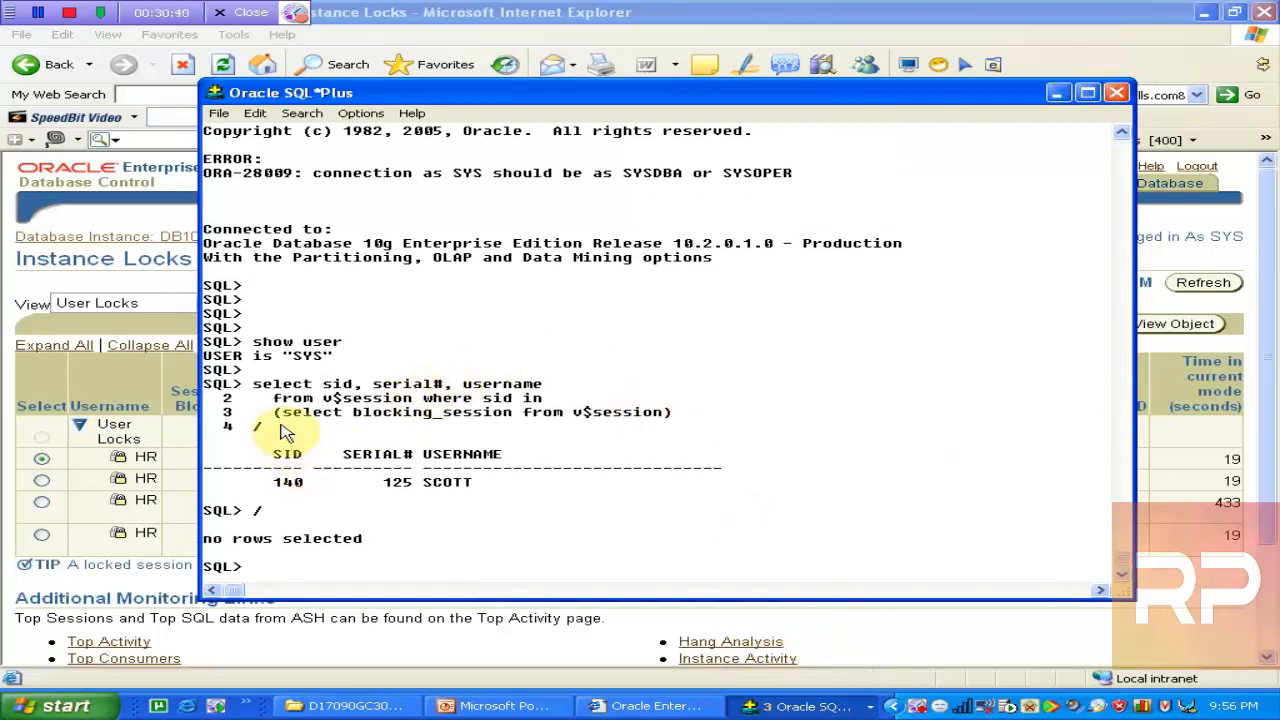
{"action": "left_click_drag", "start_coordinate": [272, 407], "coordinate": [755, 430]}
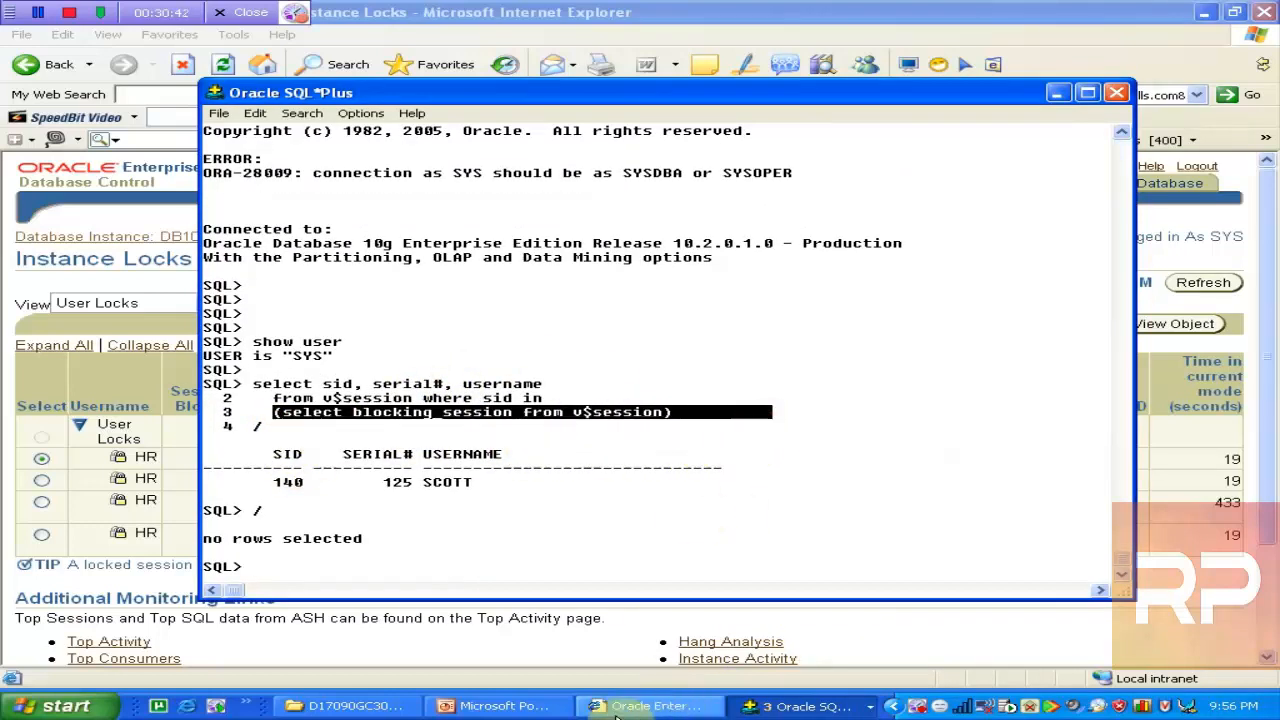
{"action": "left_click", "coordinate": [497, 706]}
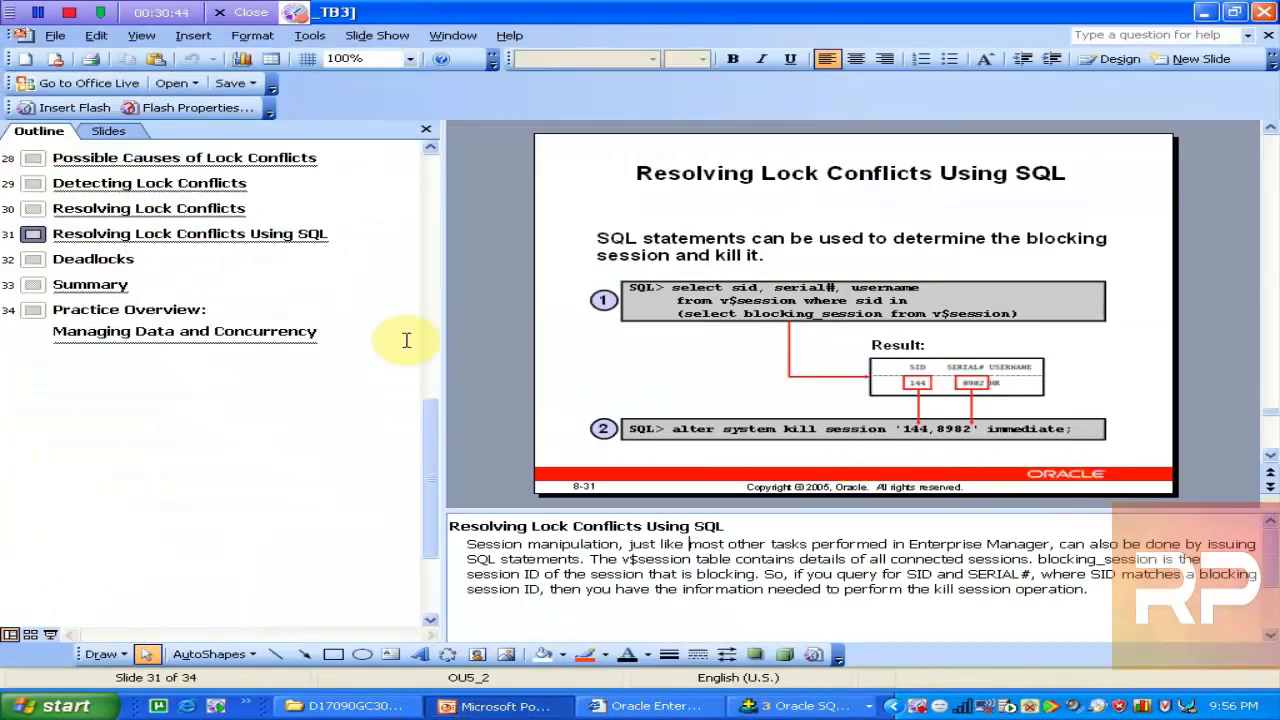
Browse the Deadlocks, Summary and Practice Overview slides of the concurrency deck
{"action": "left_click", "coordinate": [85, 259]}
{"action": "left_click", "coordinate": [129, 234]}
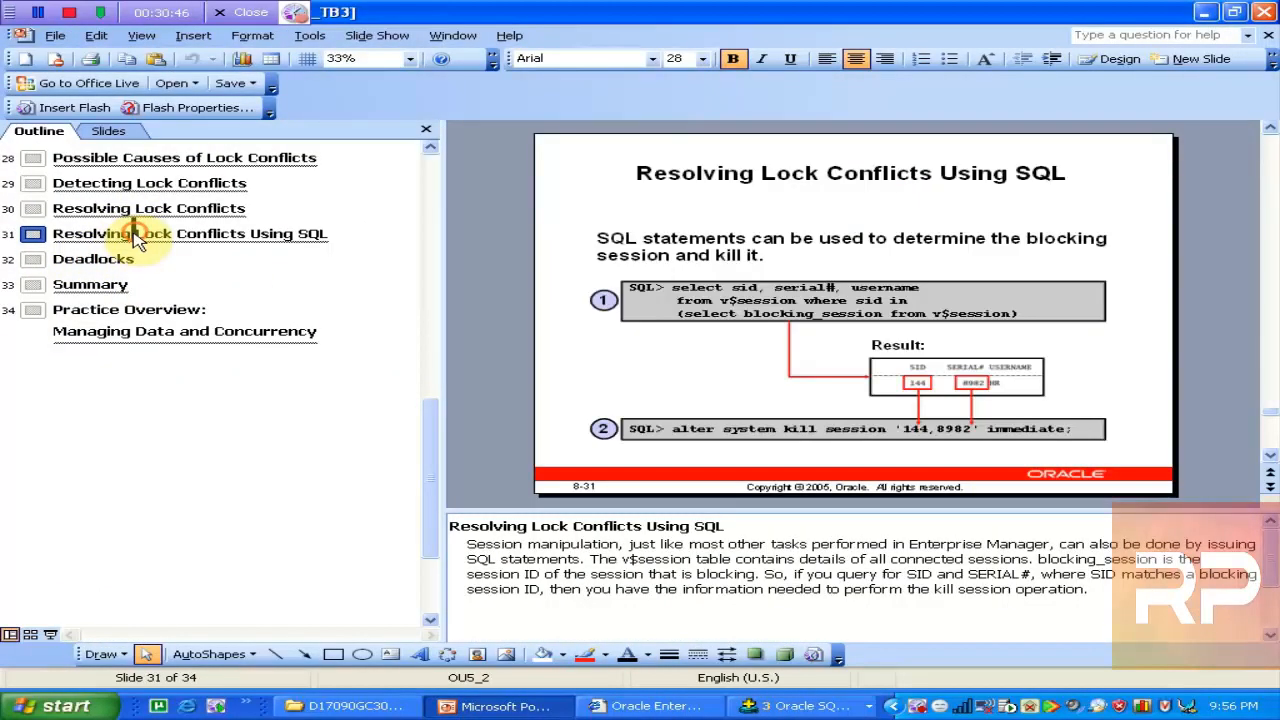
{"action": "left_click", "coordinate": [82, 284]}
{"action": "double_click", "coordinate": [90, 288]}
{"action": "left_click", "coordinate": [135, 332]}
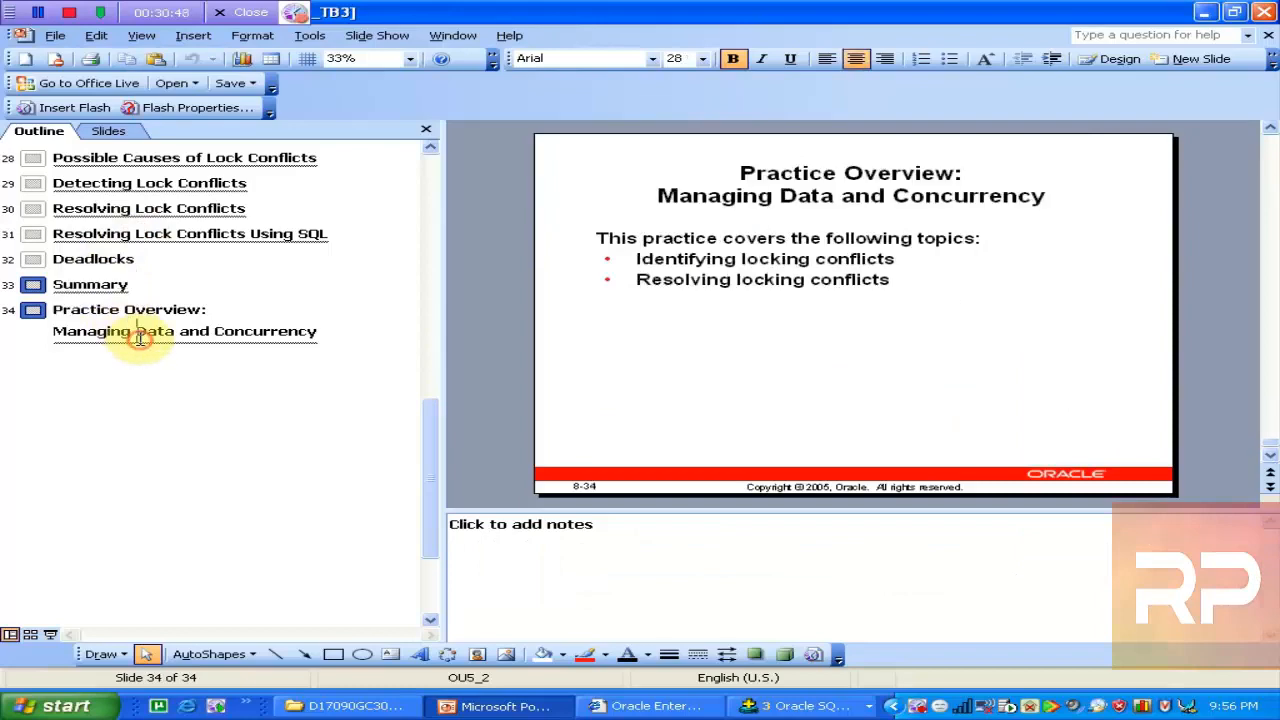
Close the concurrency deck and open Less09_Undo_TB3 from the D17090GC30_ppt folder
{"action": "left_click", "coordinate": [1263, 20]}
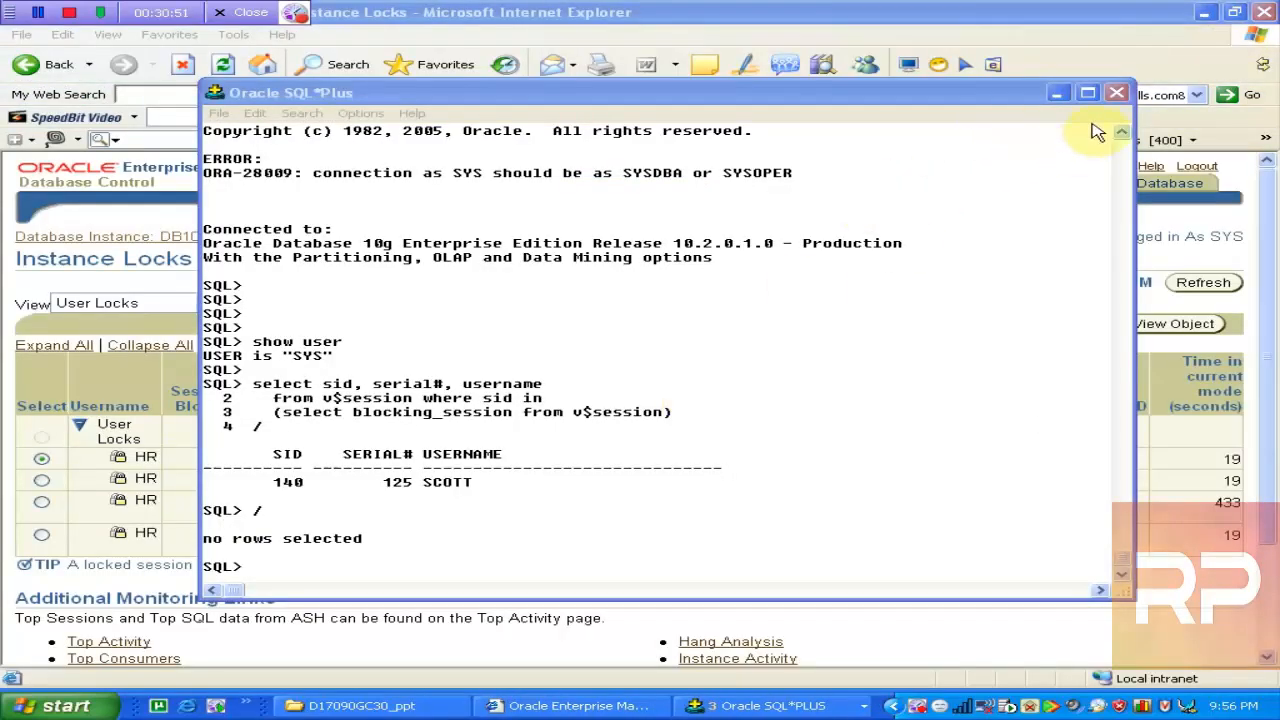
{"action": "left_click", "coordinate": [957, 25]}
{"action": "left_click", "coordinate": [352, 706]}
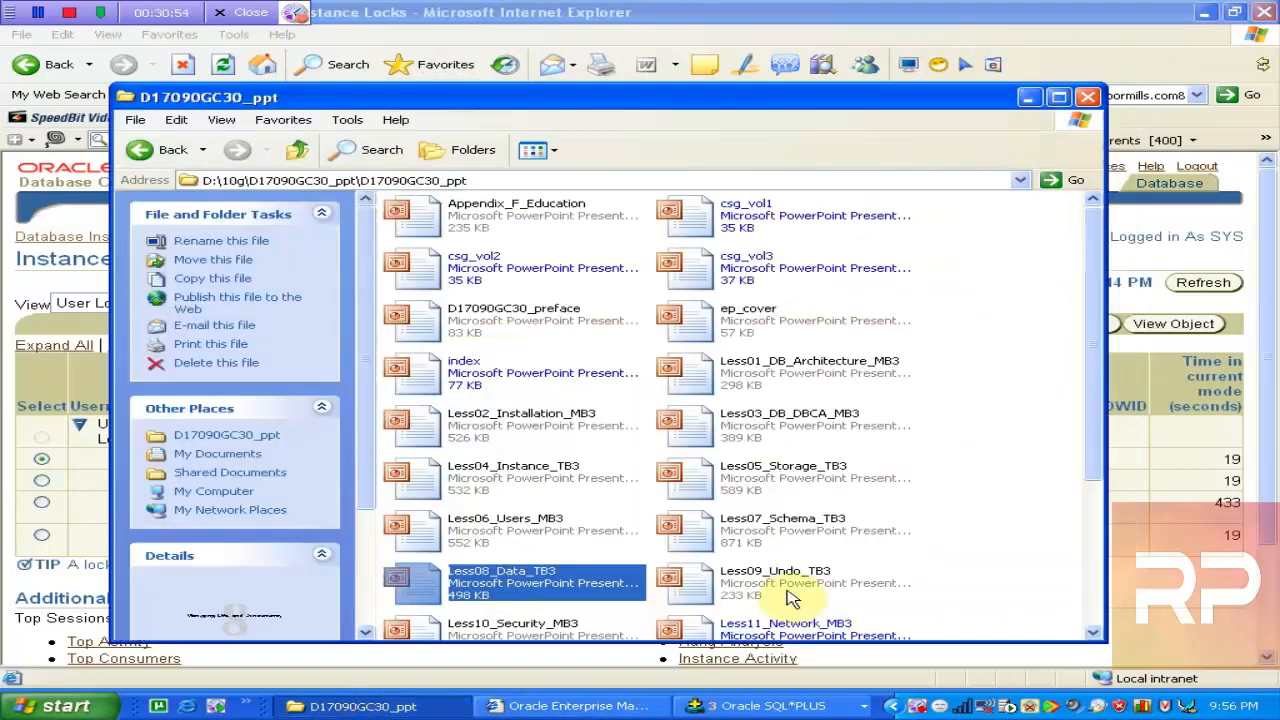
{"action": "left_click", "coordinate": [722, 588]}
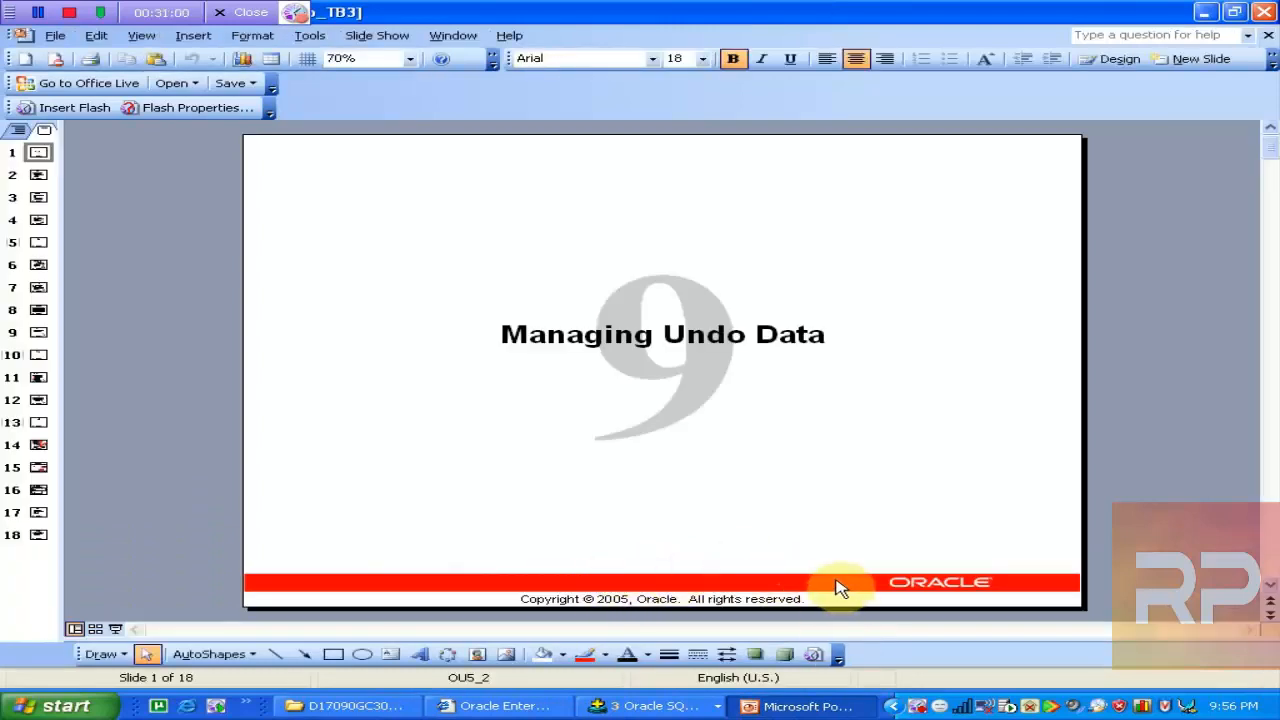
Page through the Undo deck from slide 2, Data Manipulation, to slide 17, Summary
{"action": "left_click", "coordinate": [1269, 530]}
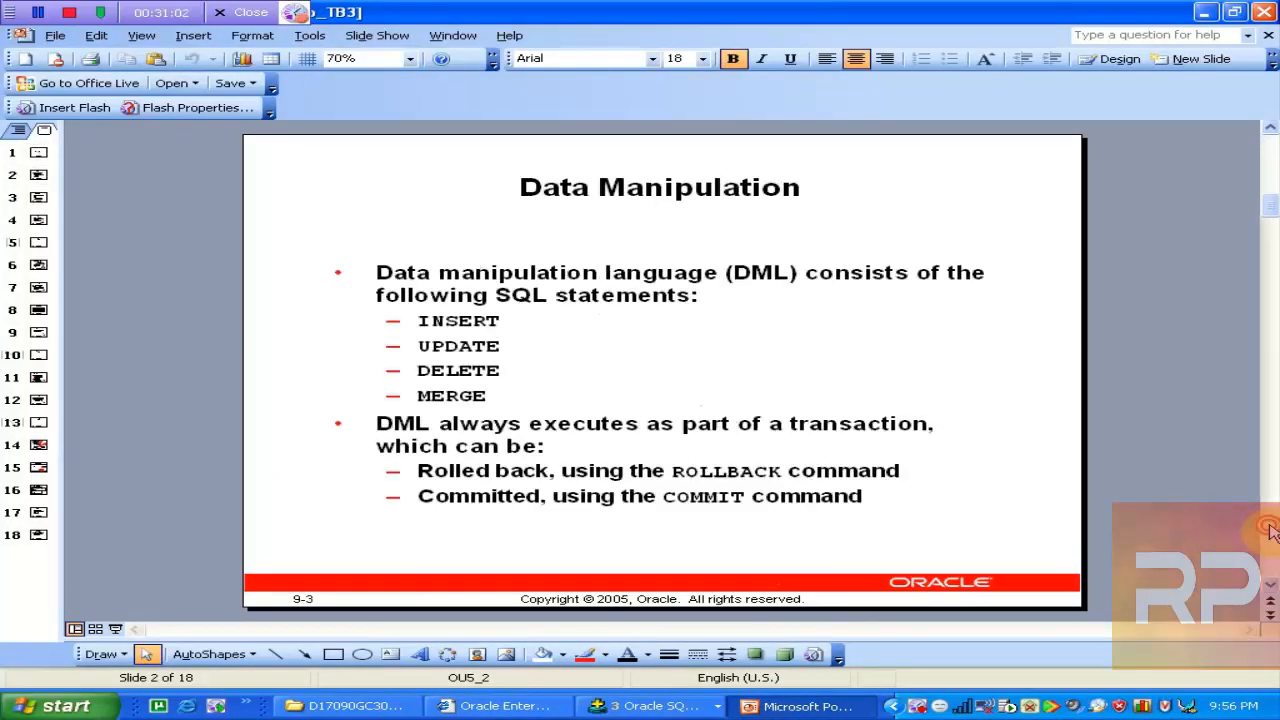
{"action": "left_click", "coordinate": [1269, 530]}
{"action": "left_click", "coordinate": [1269, 530]}
{"action": "left_click", "coordinate": [1269, 530]}
{"action": "left_click", "coordinate": [1269, 530]}
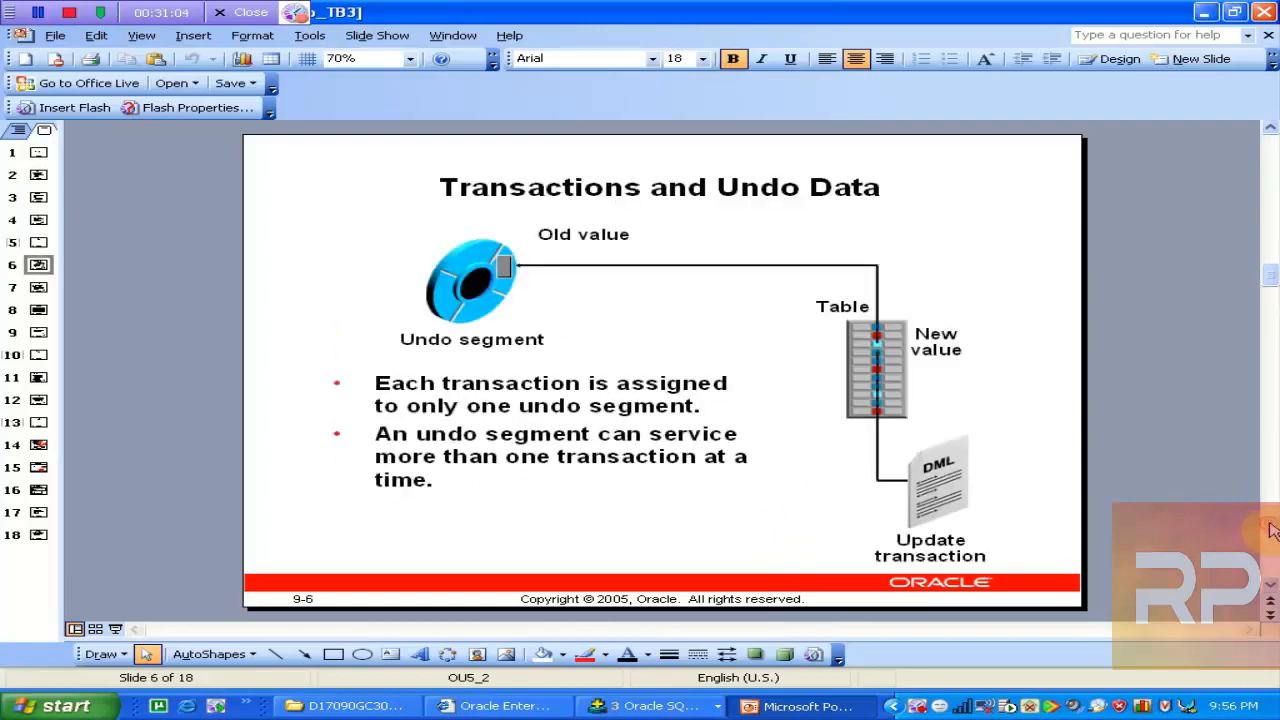
{"action": "left_click", "coordinate": [1269, 530]}
{"action": "left_click", "coordinate": [1269, 530]}
{"action": "left_click", "coordinate": [1269, 530]}
{"action": "left_click", "coordinate": [1269, 530]}
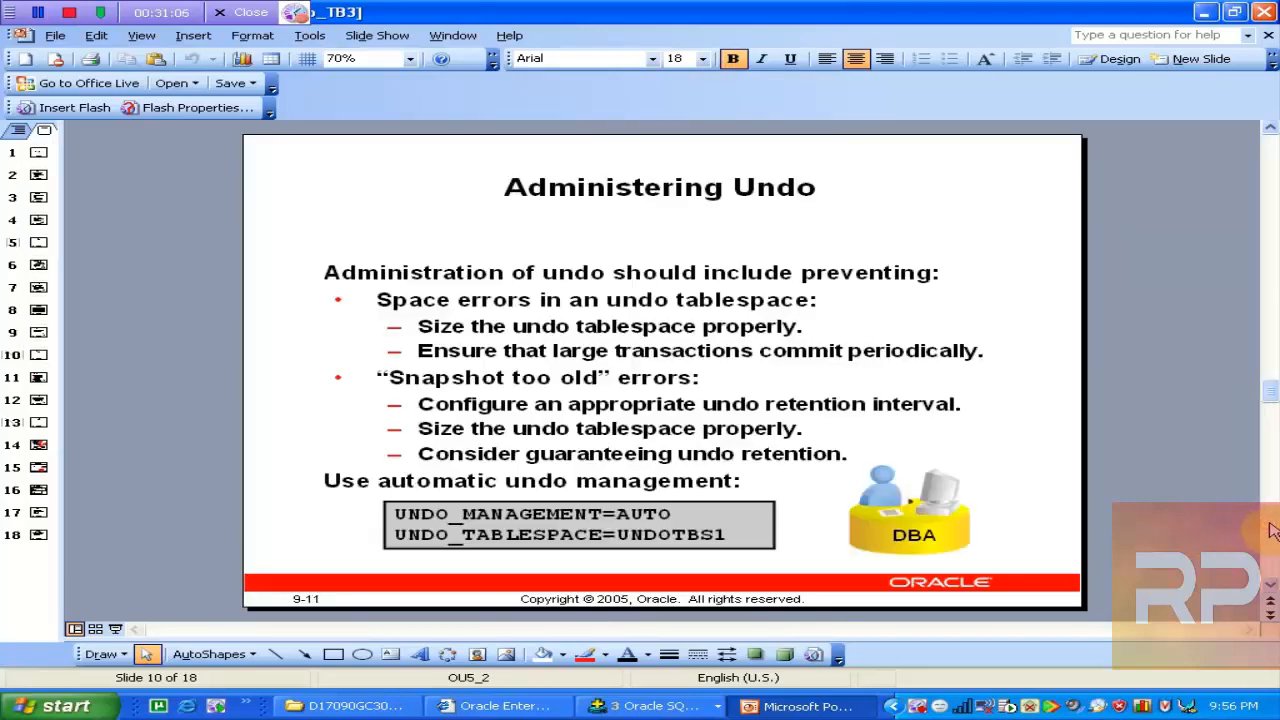
{"action": "left_click", "coordinate": [1269, 530]}
{"action": "left_click", "coordinate": [1269, 530]}
{"action": "left_click", "coordinate": [1269, 530]}
{"action": "left_click", "coordinate": [1269, 530]}
{"action": "left_click", "coordinate": [1269, 530]}
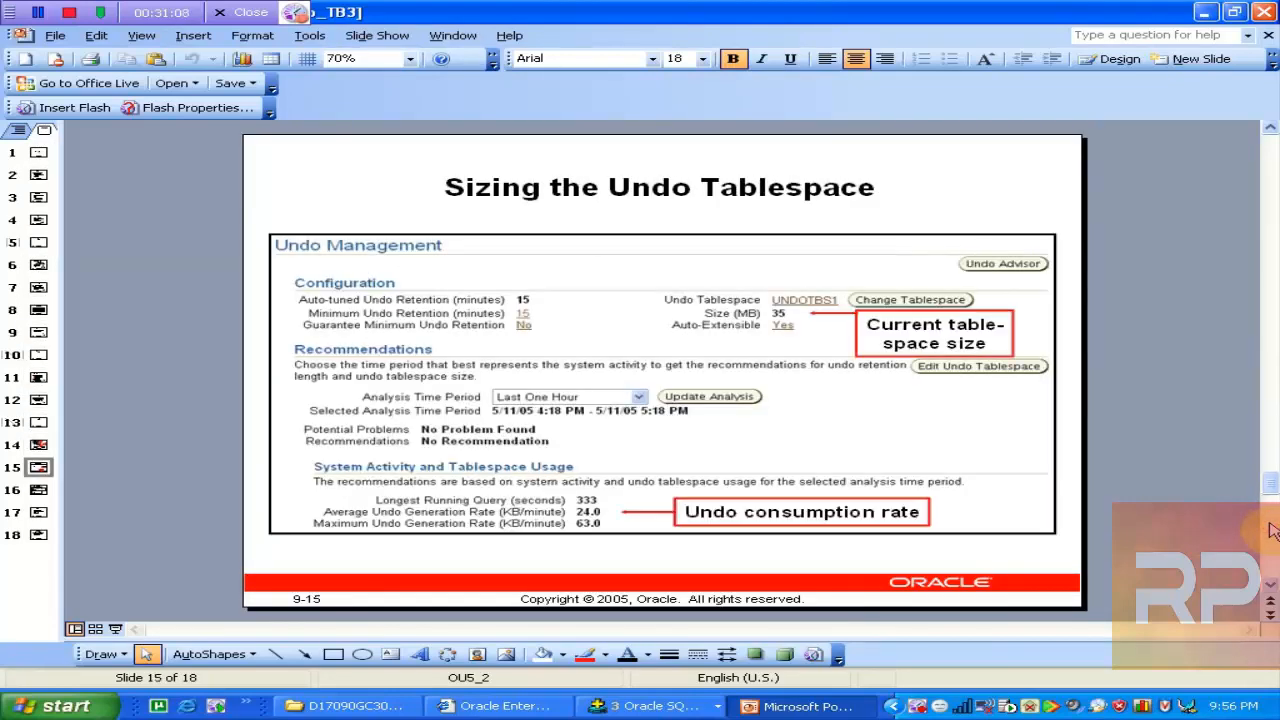
{"action": "left_click", "coordinate": [1269, 530]}
{"action": "left_click", "coordinate": [1269, 530]}
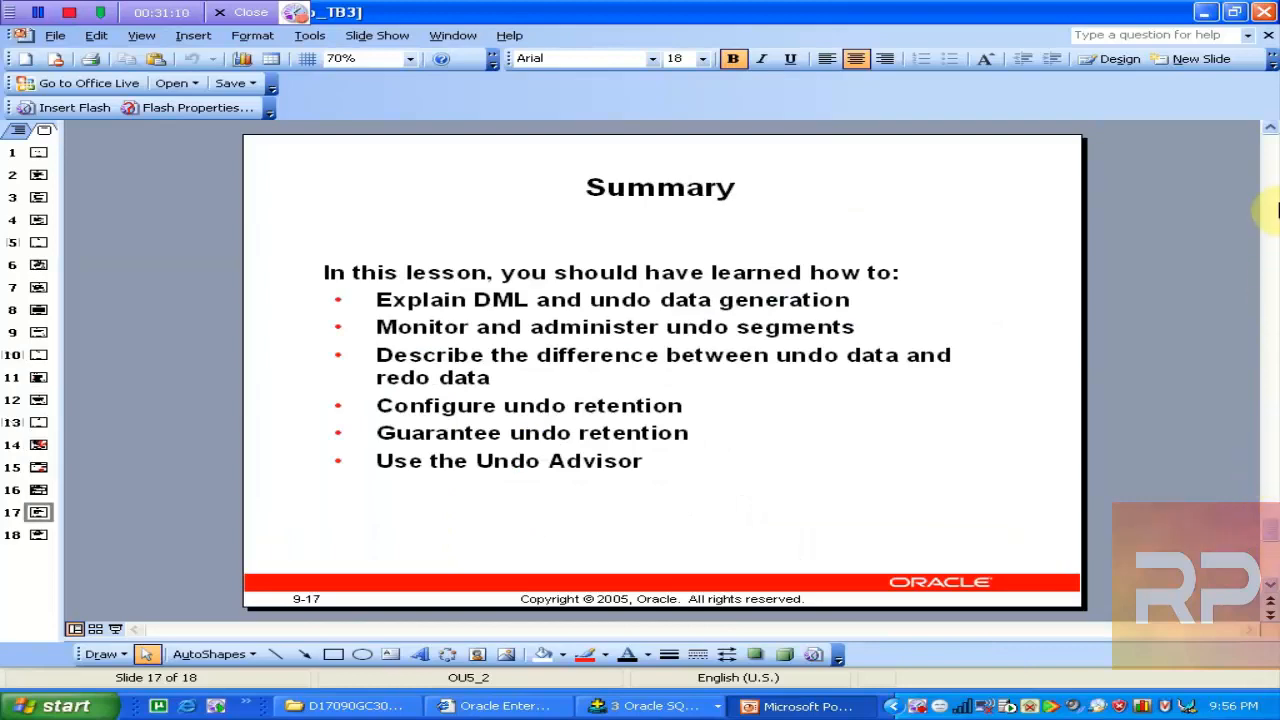